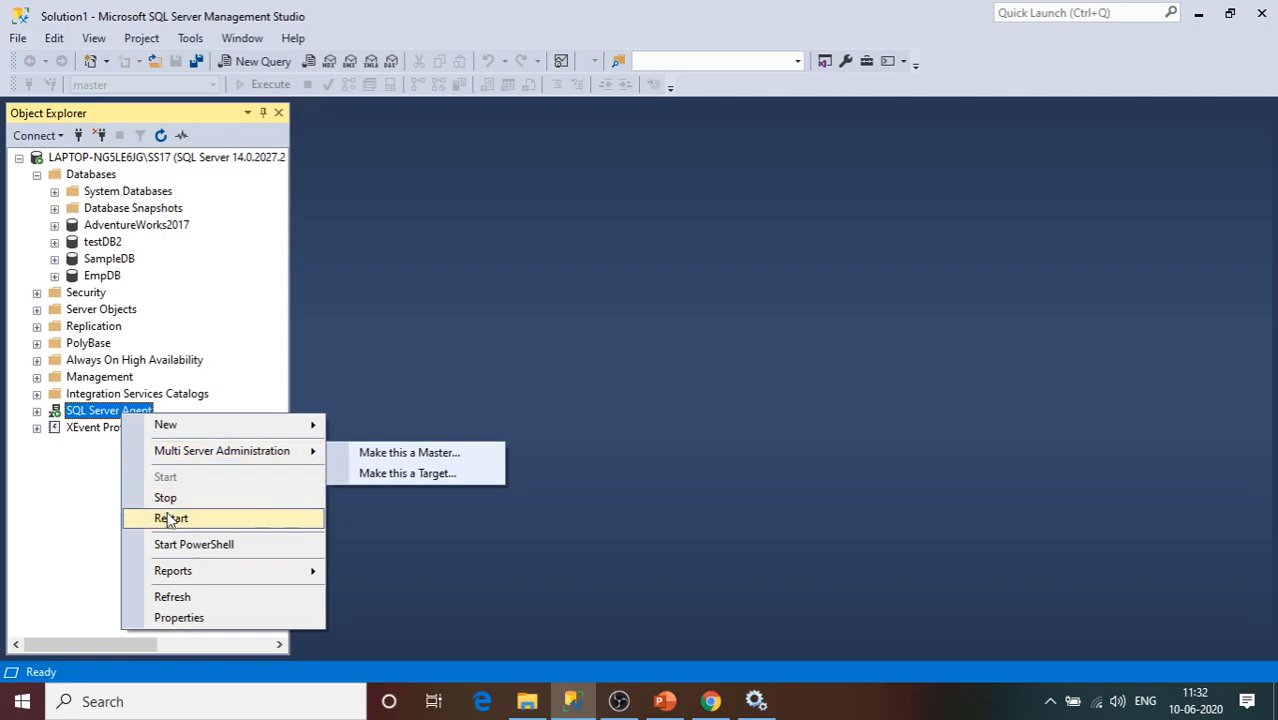
Stop and confirm stopping SQL Server Agent, then browse testDB2, SampleDB and the Agent's actions.
click(165, 497)
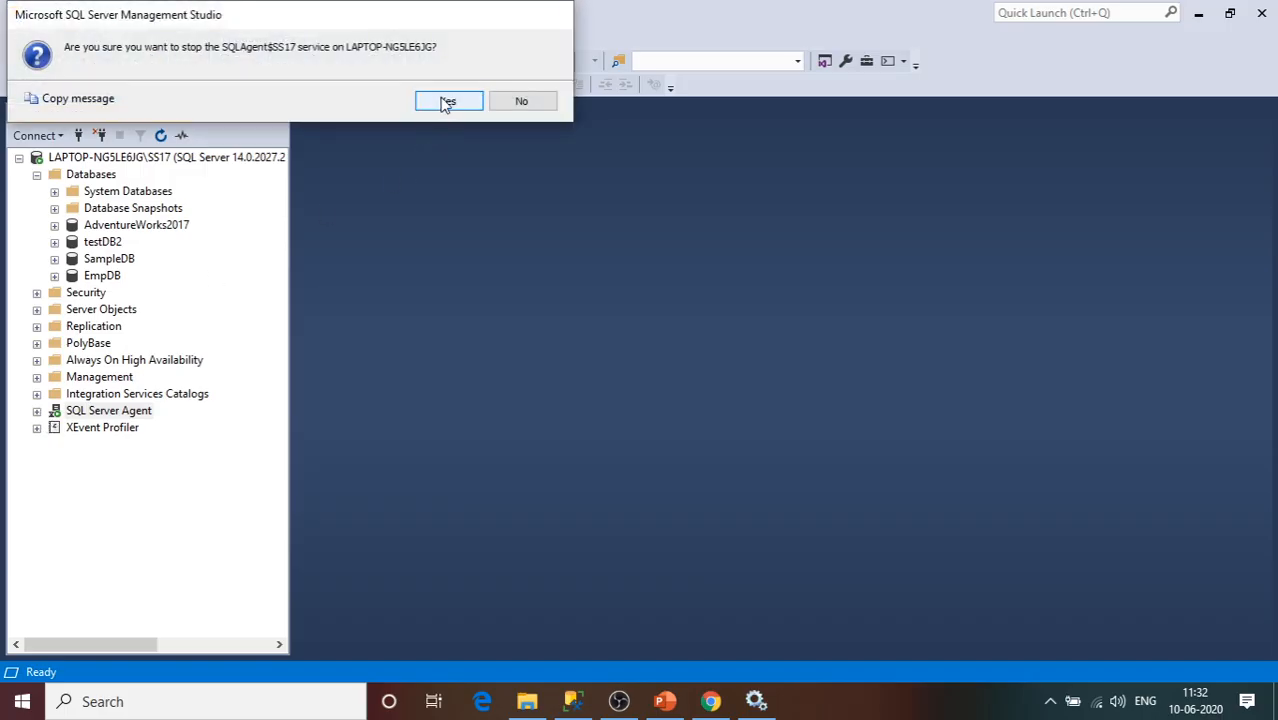
click(446, 101)
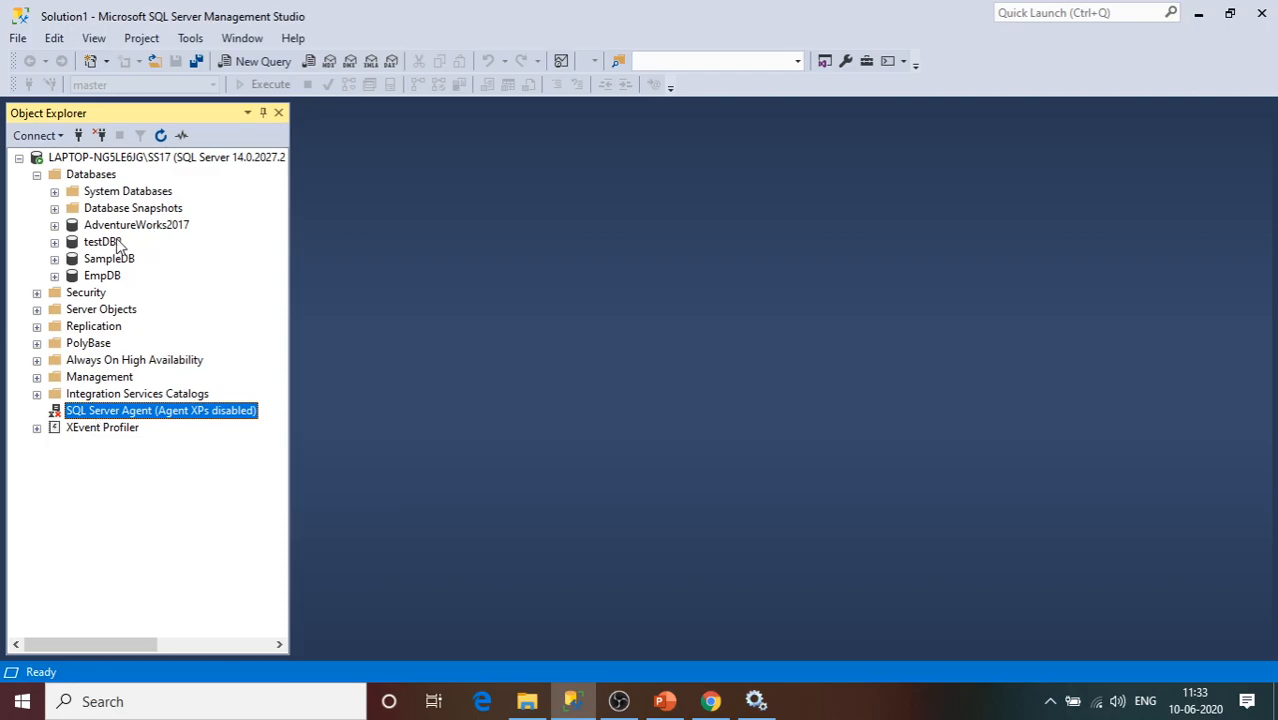
click(118, 245)
click(126, 260)
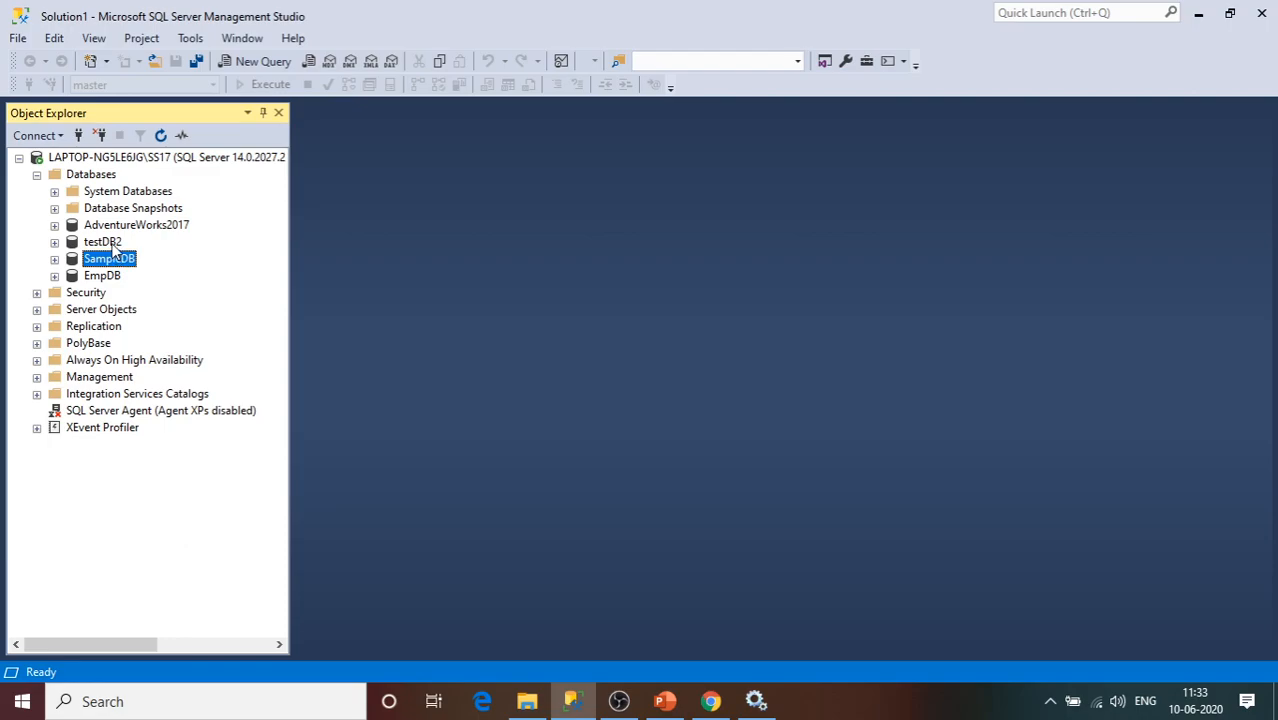
click(114, 245)
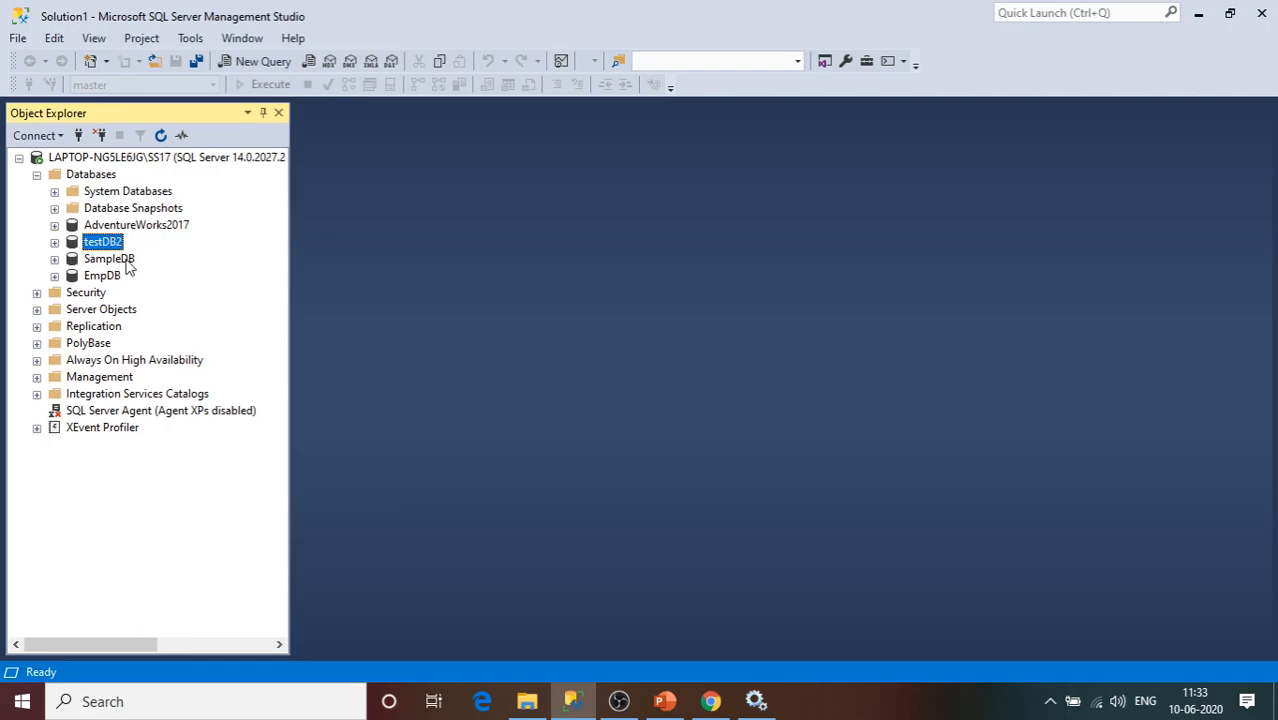
click(126, 260)
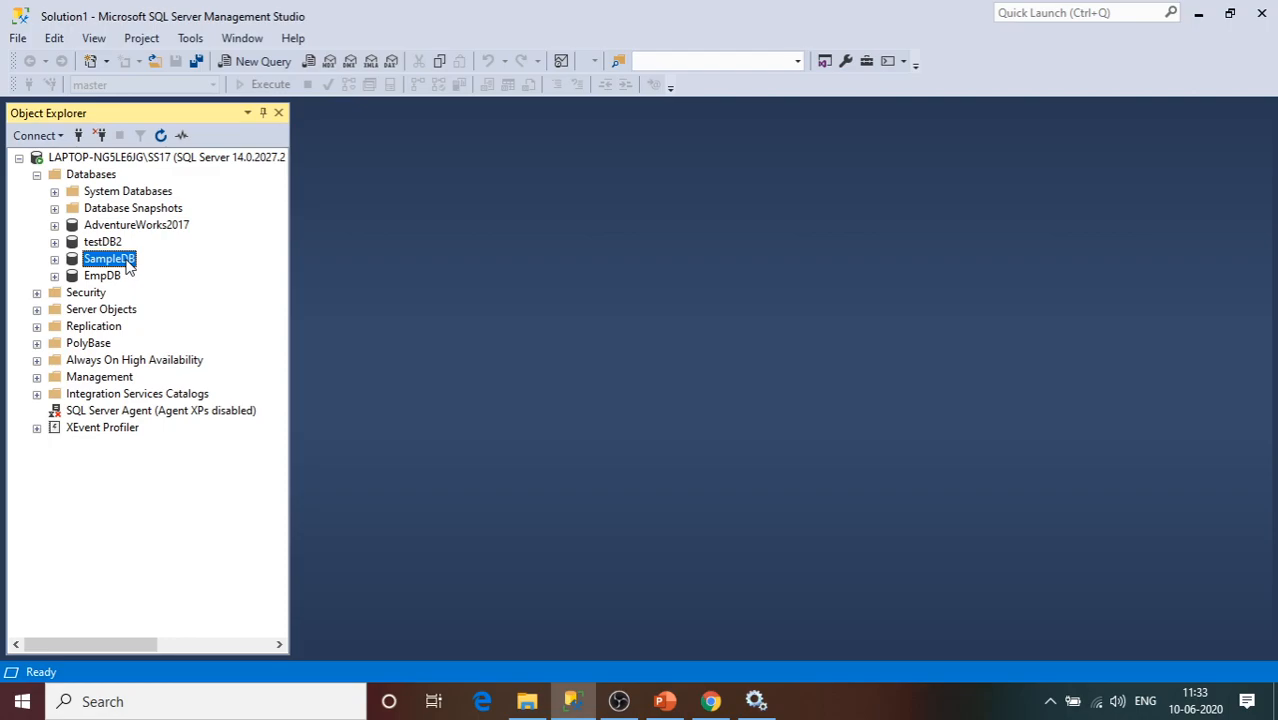
right_click(124, 414)
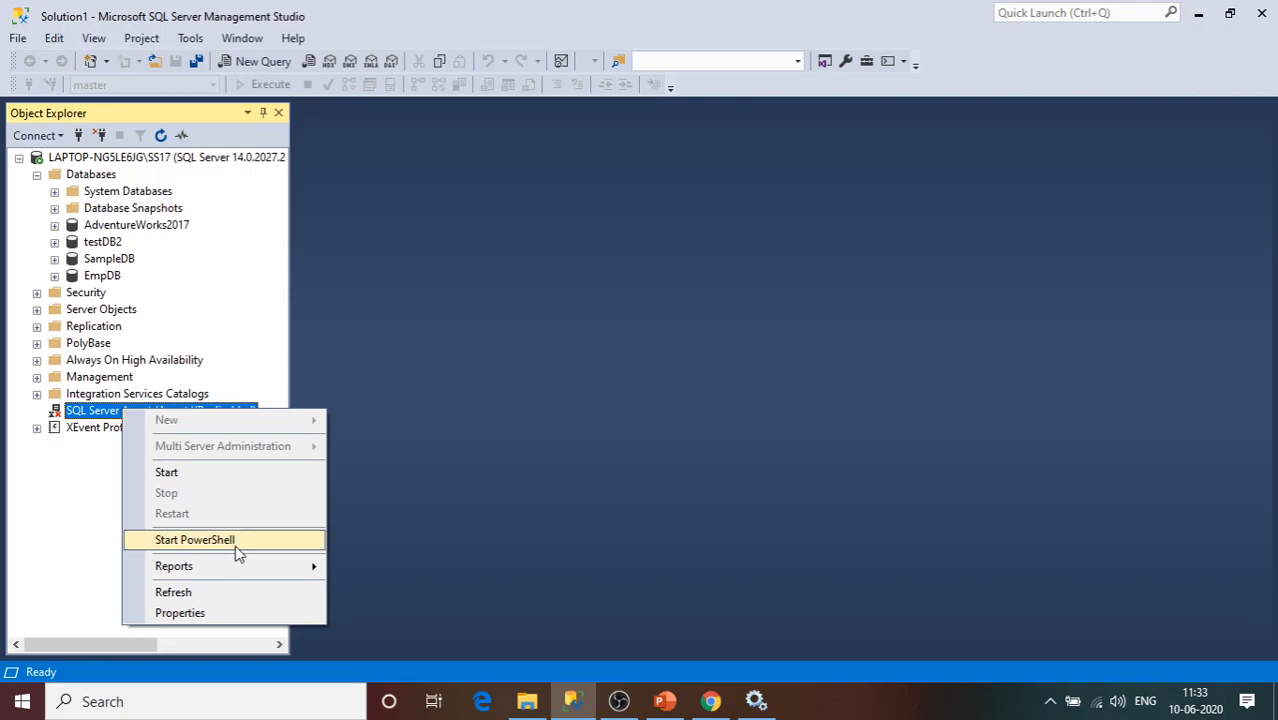
click(775, 498)
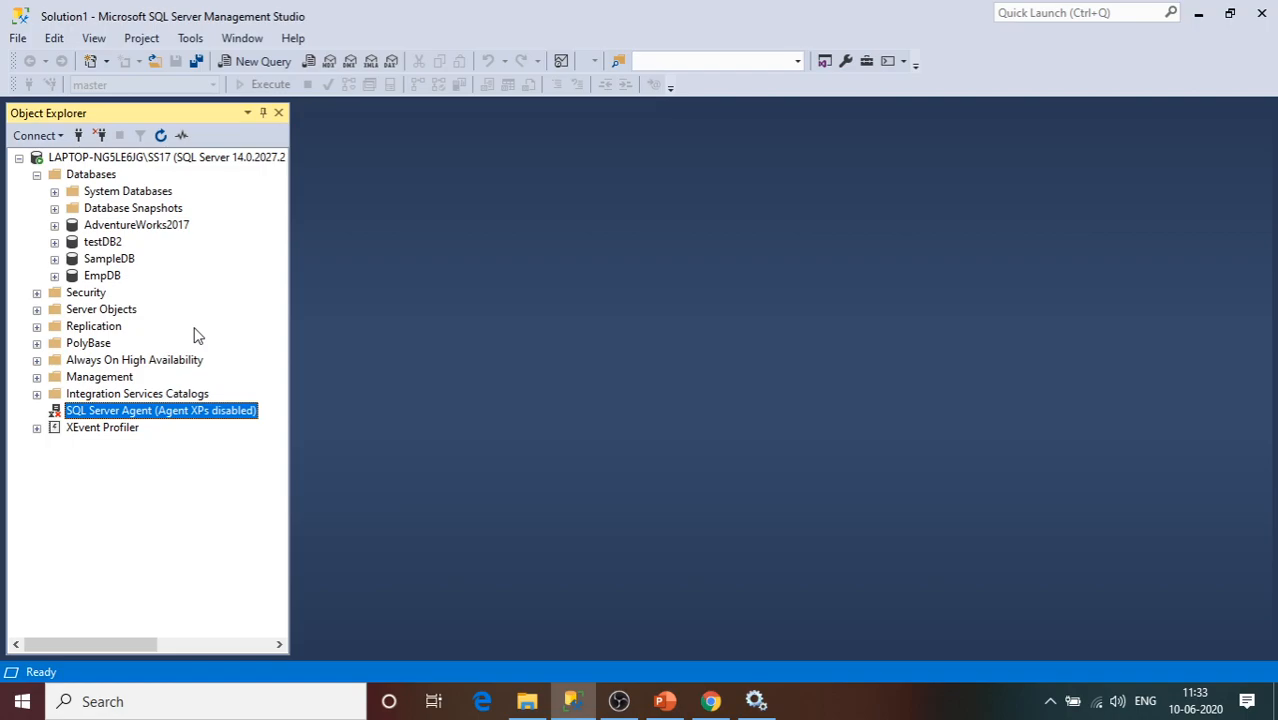
Start SQL Server Agent from its context menu, expand it, and select the Jobs folder.
right_click(170, 416)
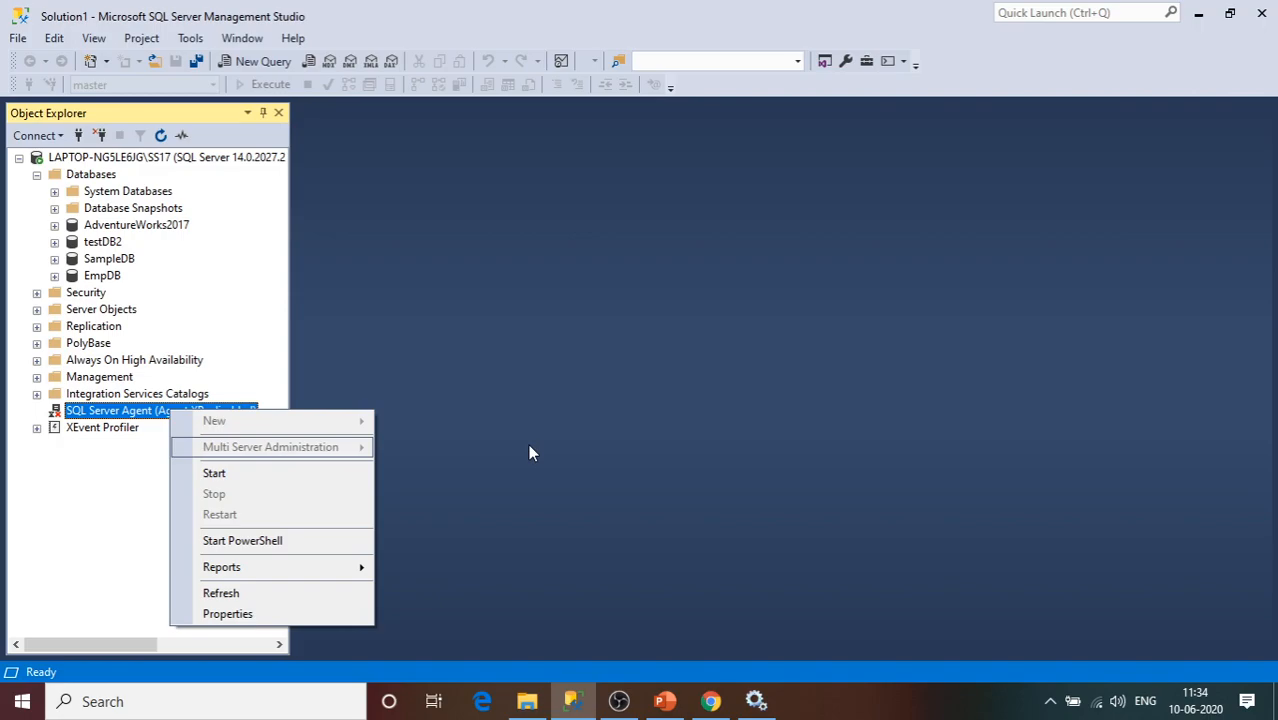
click(528, 444)
click(1047, 703)
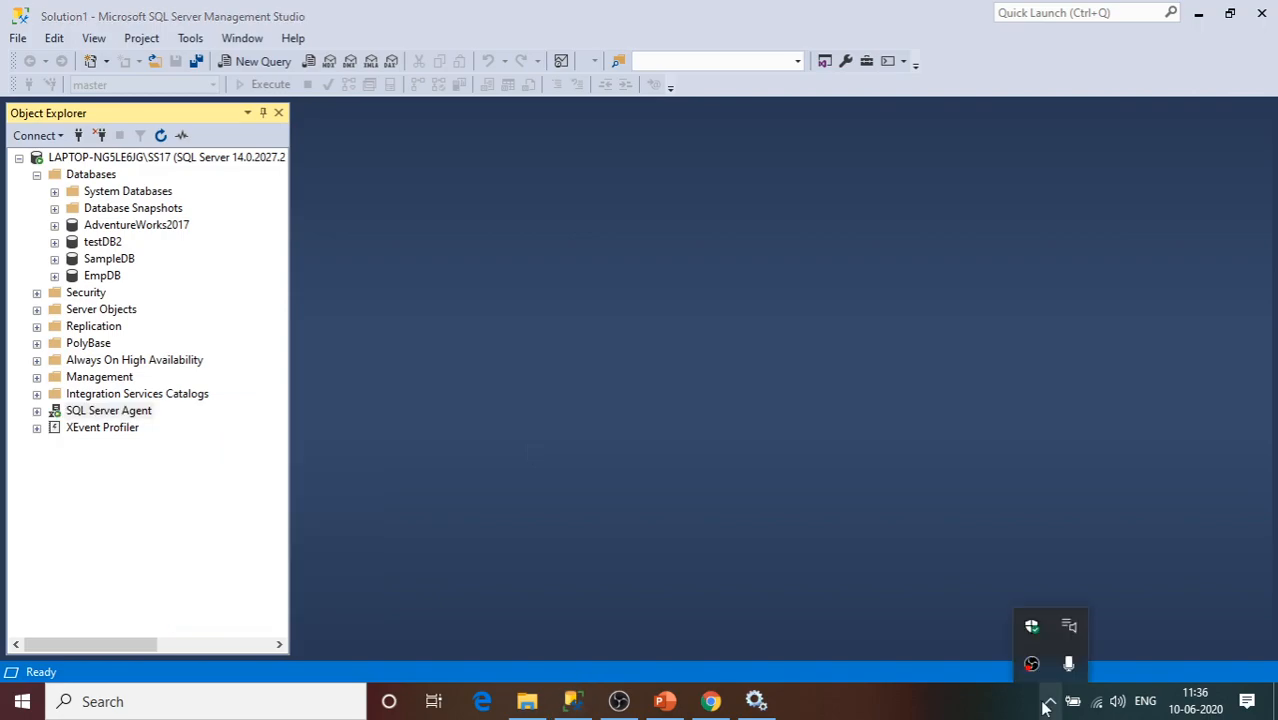
click(794, 500)
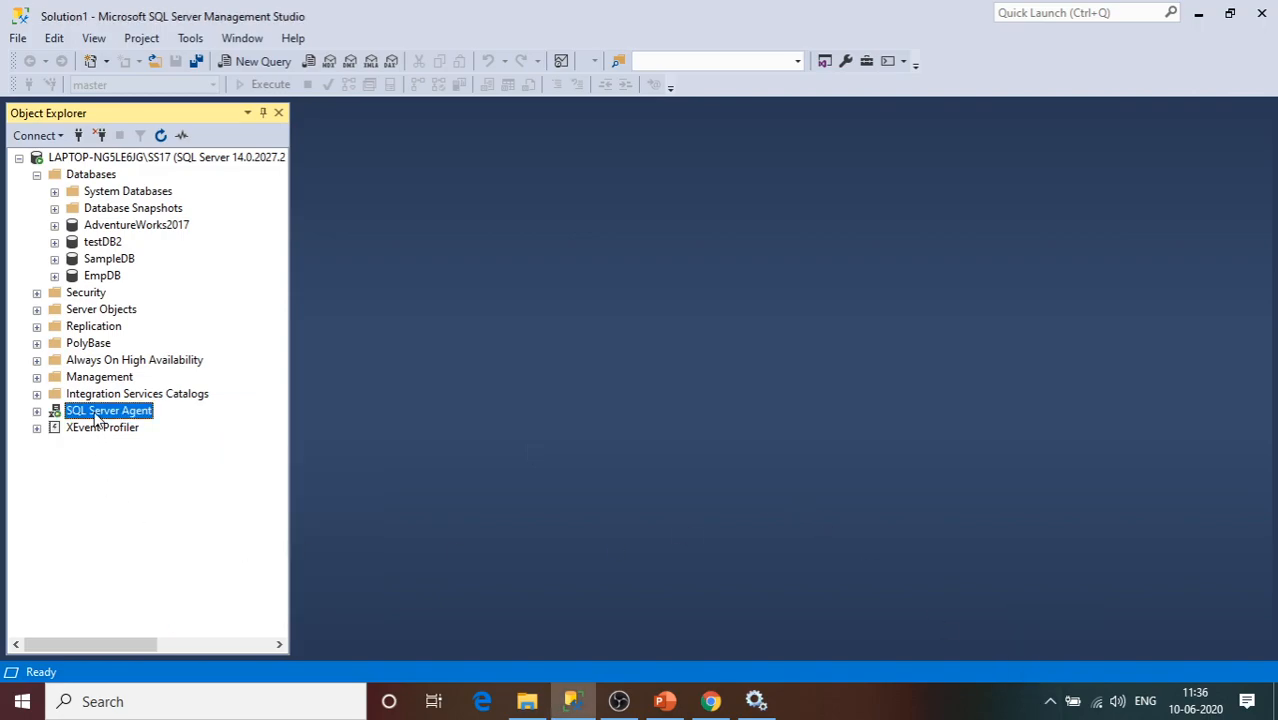
click(36, 411)
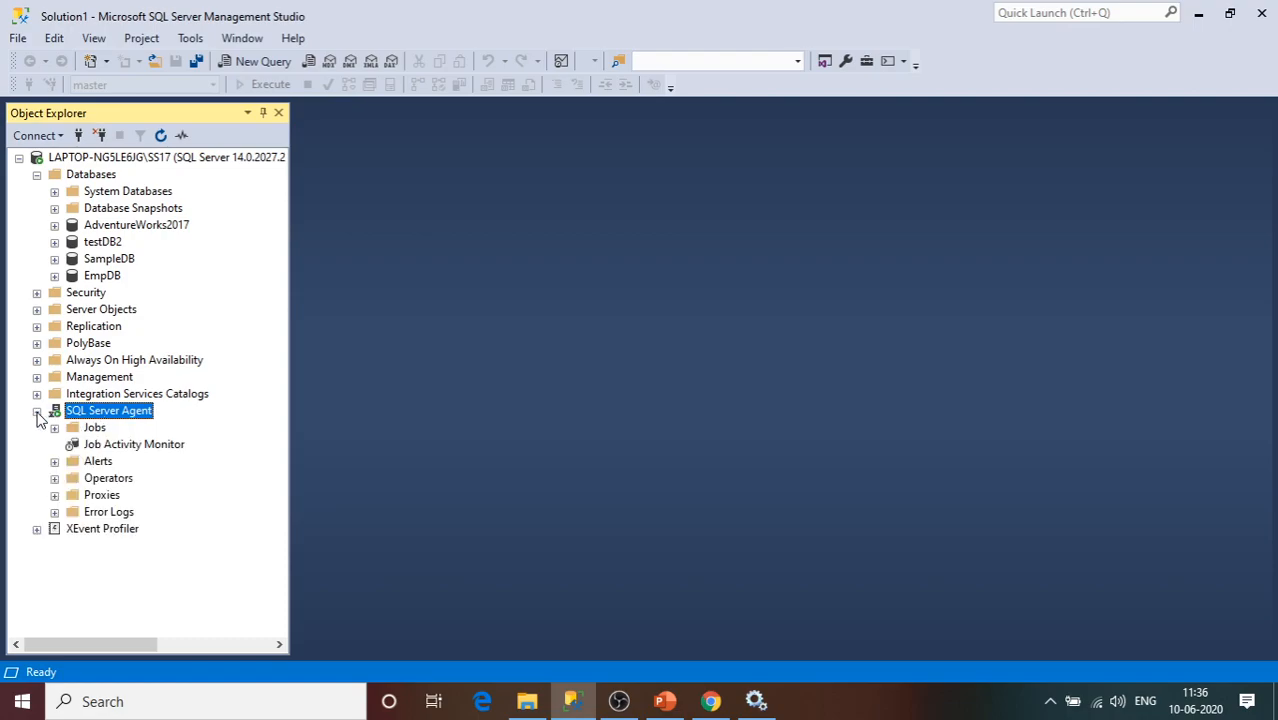
click(93, 429)
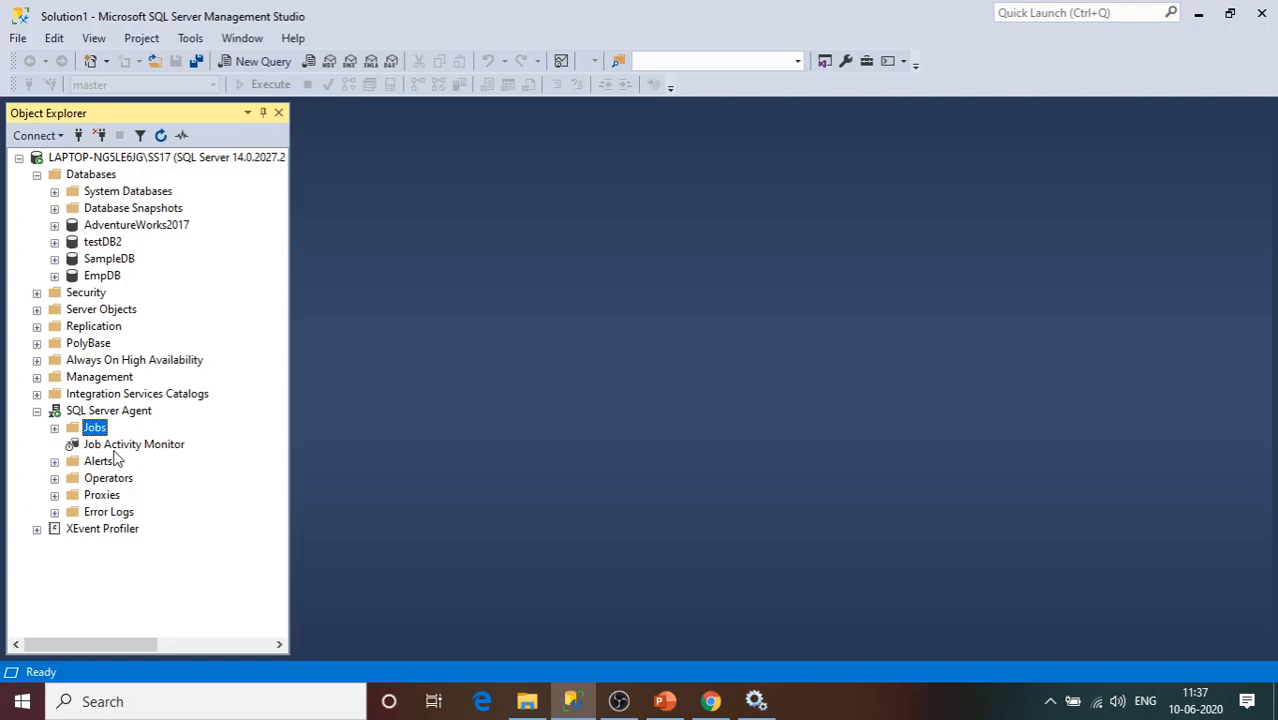
Run services.msc from the Run dialog to open the Windows Services console.
click(183, 700)
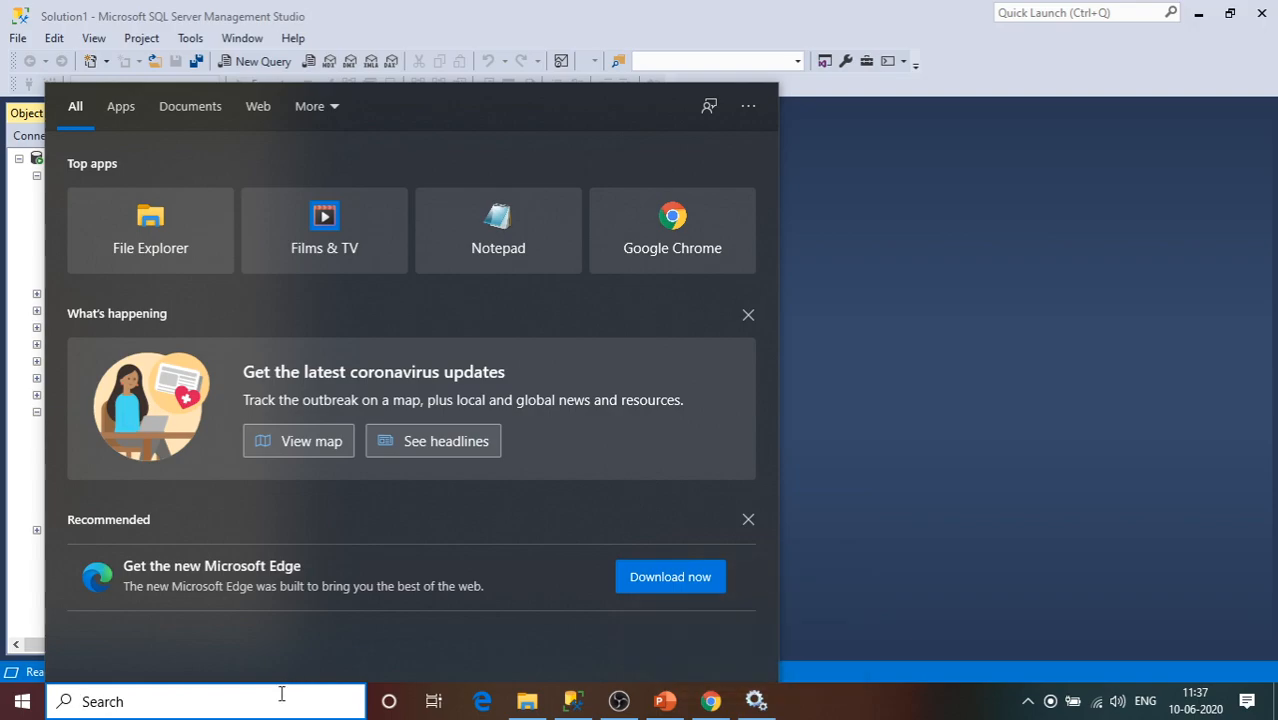
text(ser)
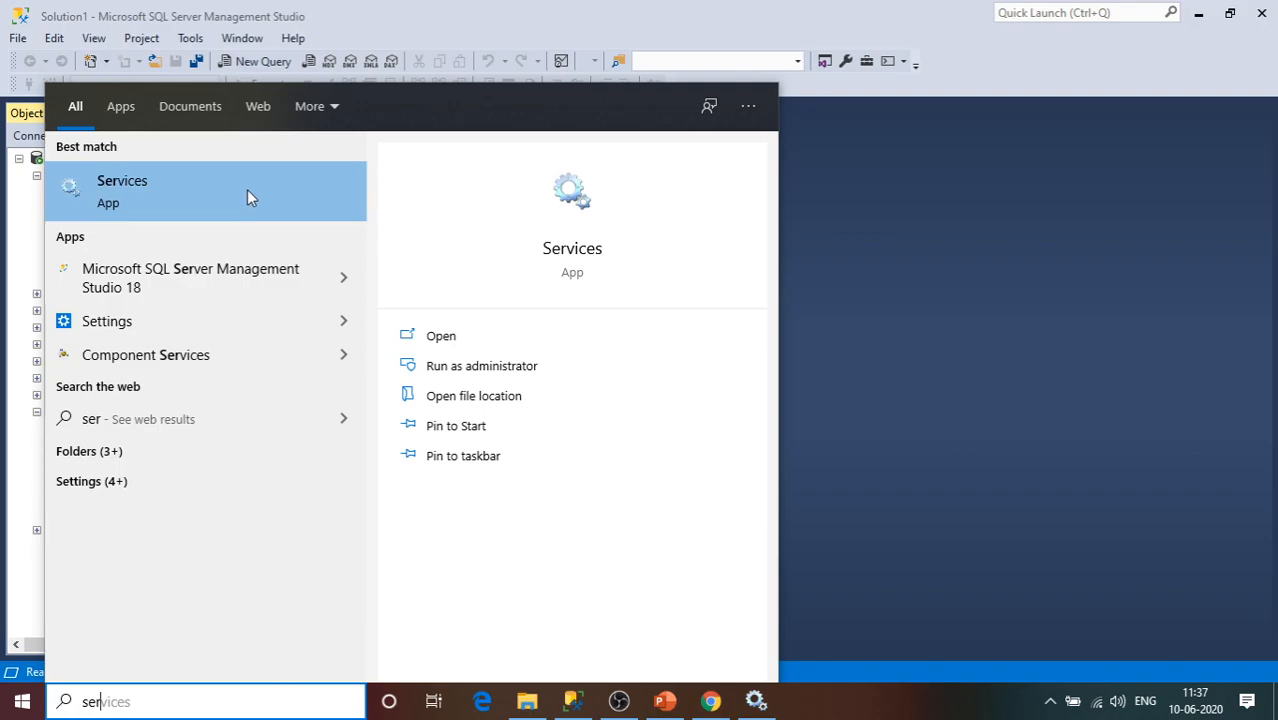
key(BackSpace)
key(BackSpace)
key(BackSpace)
key(super+r)
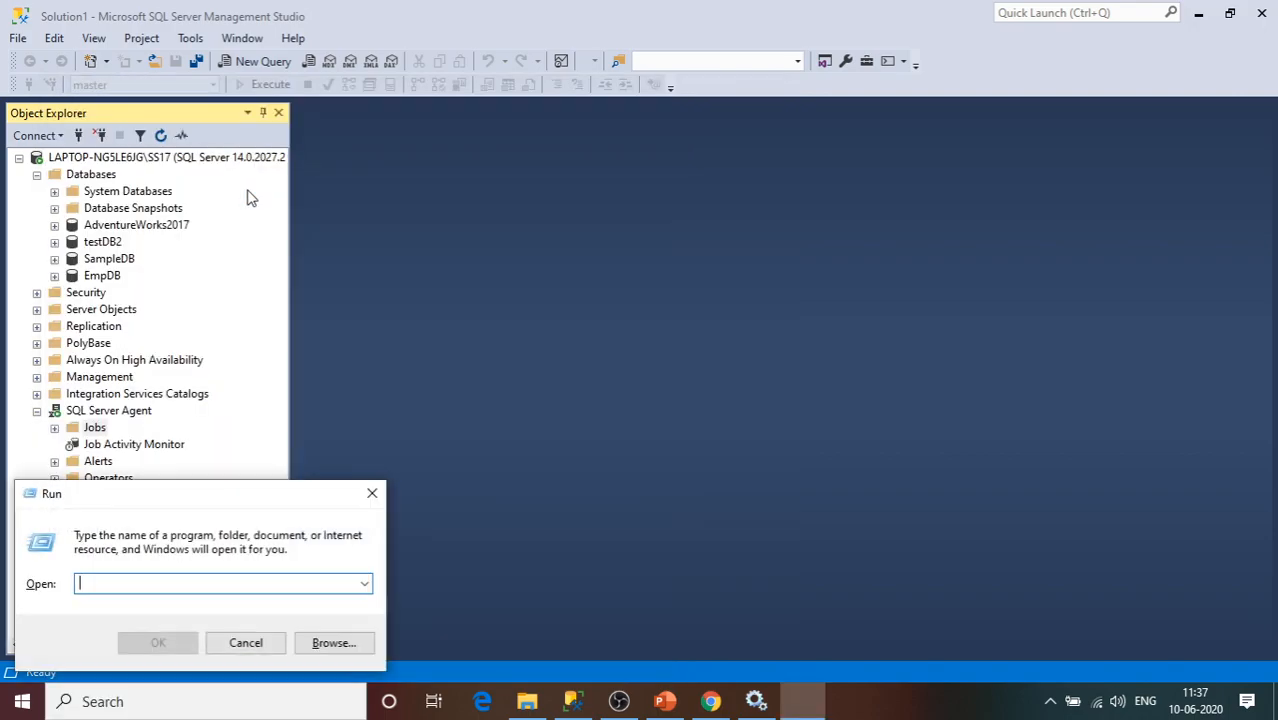
text(services.m)
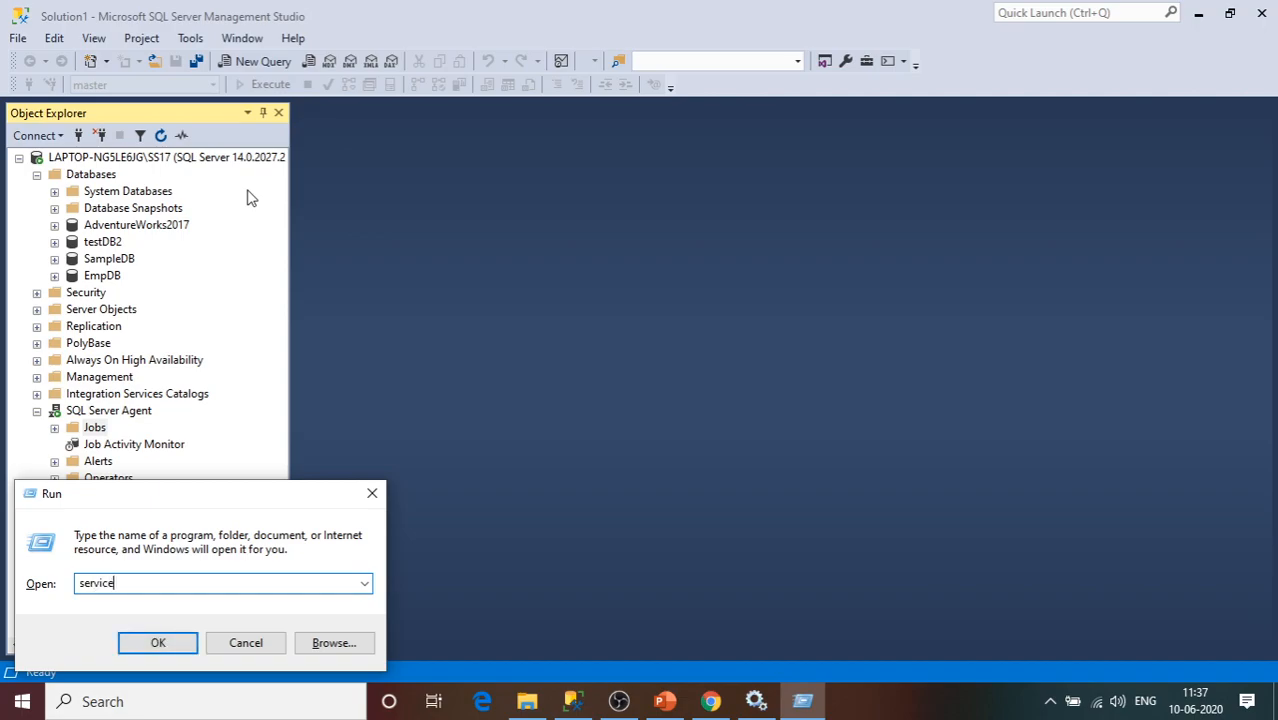
text(sc)
click(162, 645)
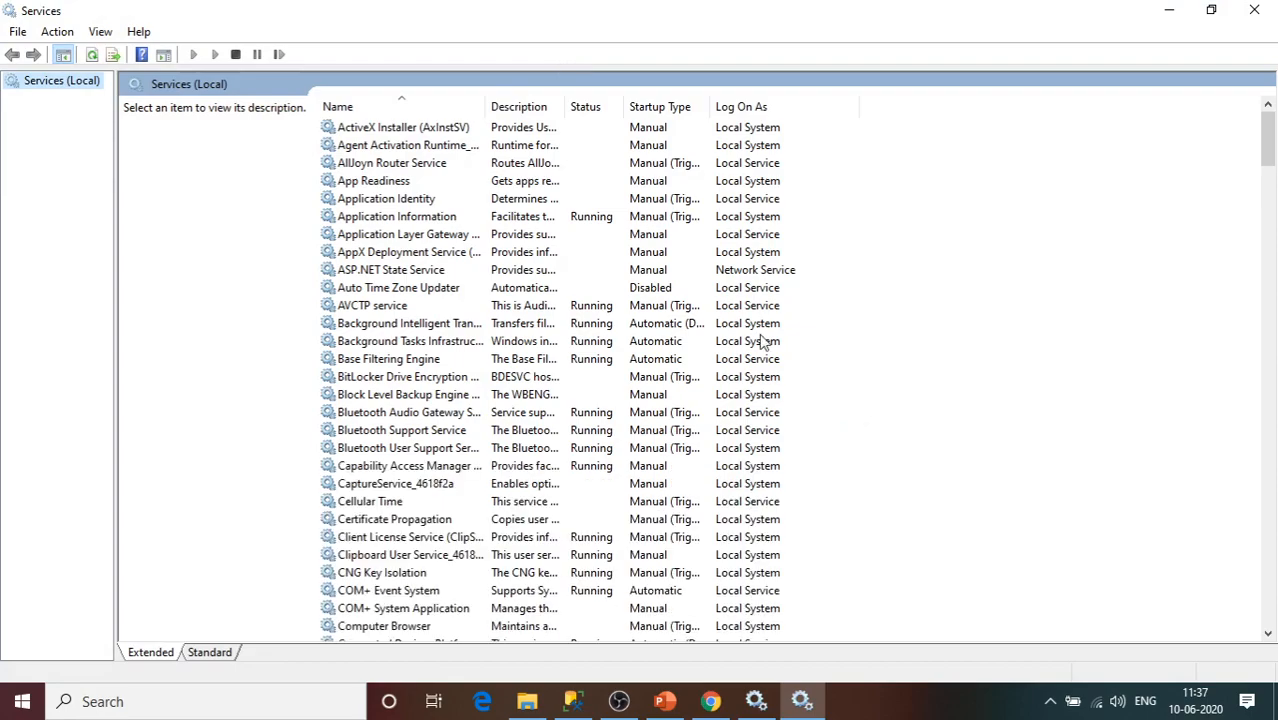
Jump to the SQL services, widen the Name column, and inspect SQL Server Agent (SS17).
click(396, 376)
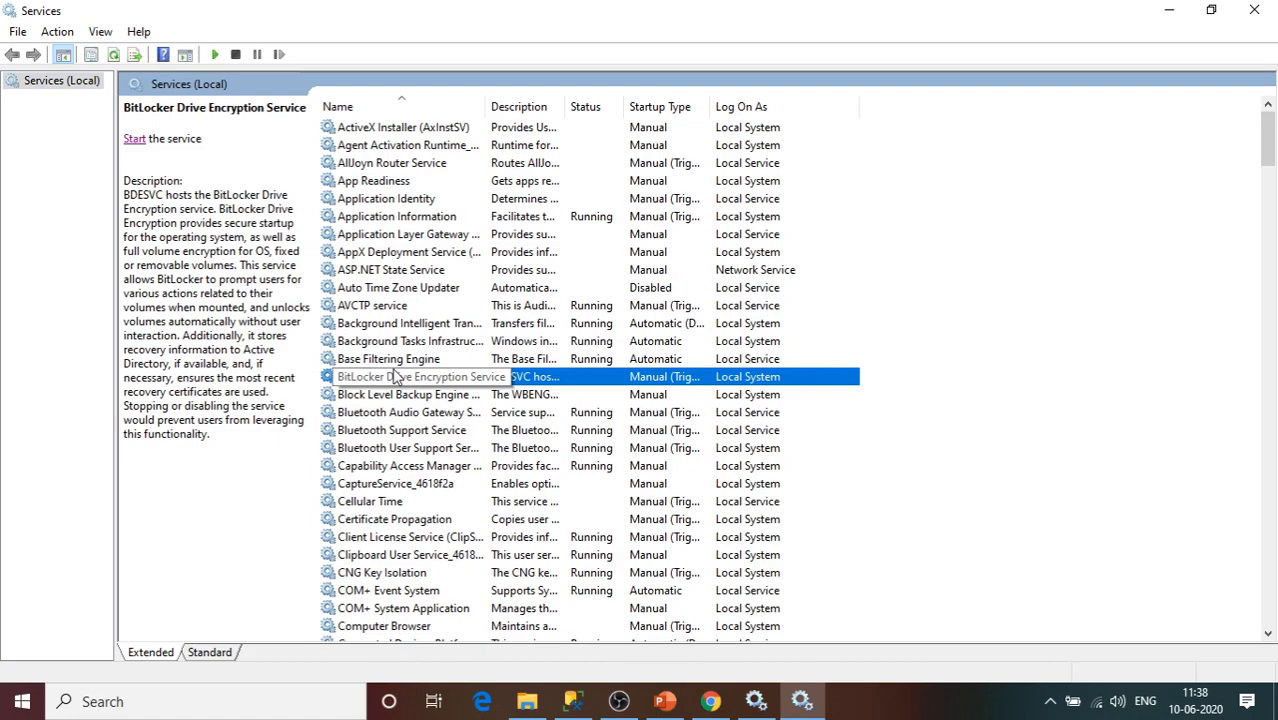
text(sql)
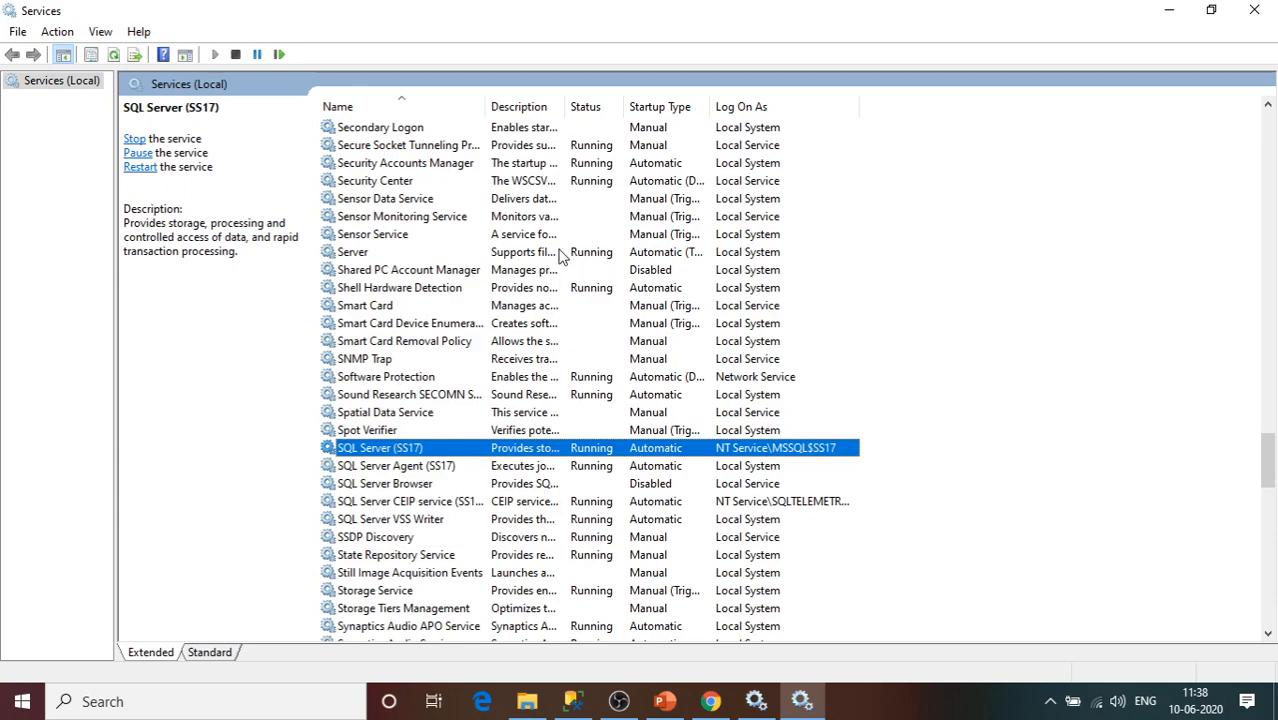
drag(484, 113, 612, 113)
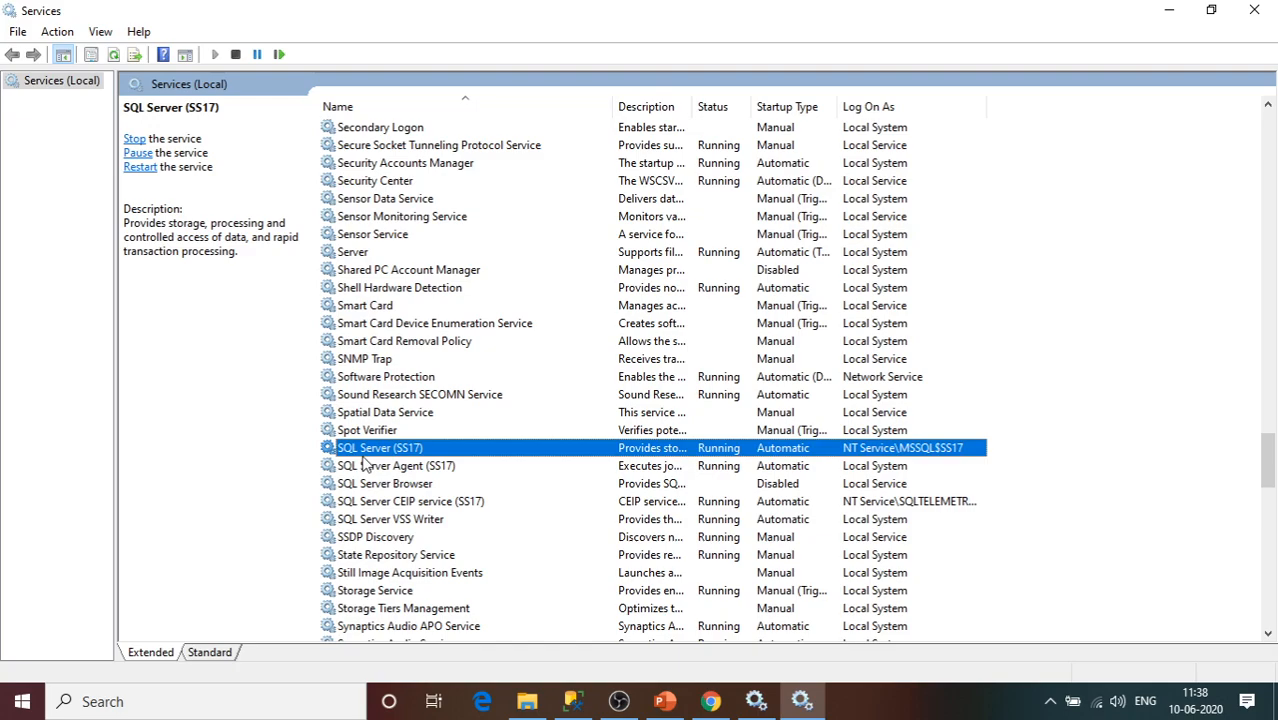
click(418, 469)
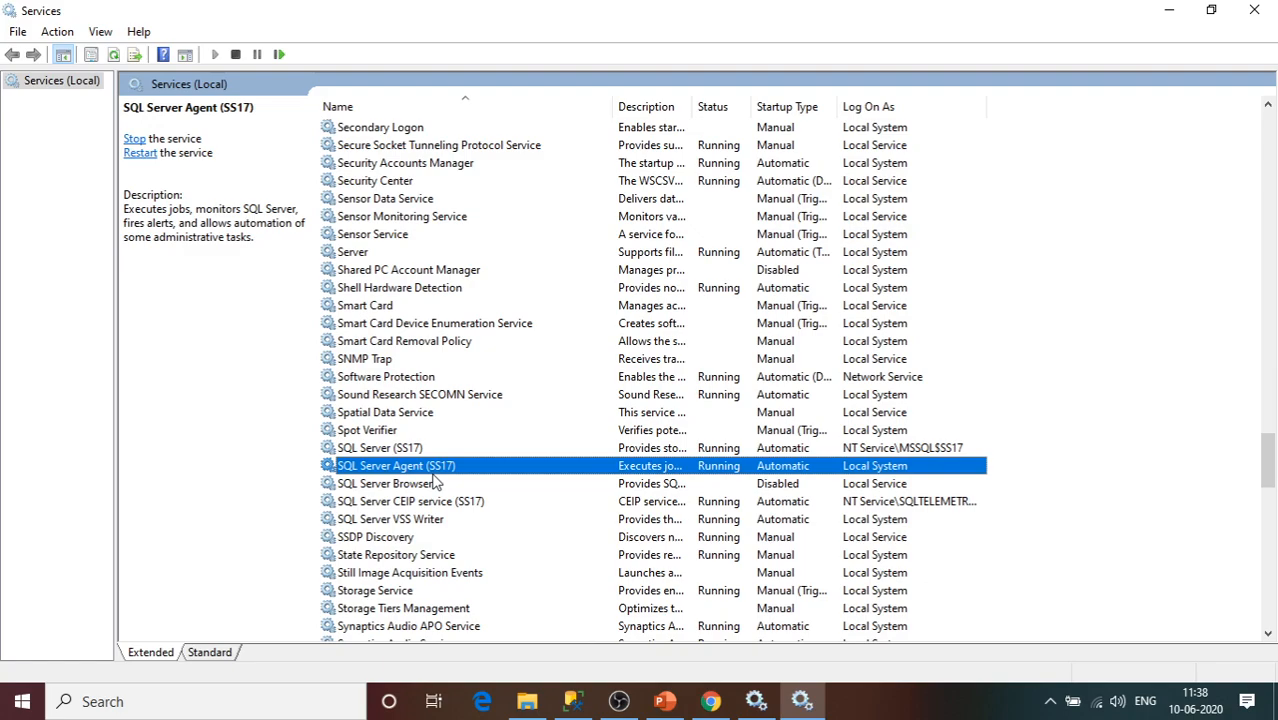
Resize the Description and Name columns and inspect SQL Server (SS17), Browser and VSS Writer.
drag(697, 106, 834, 104)
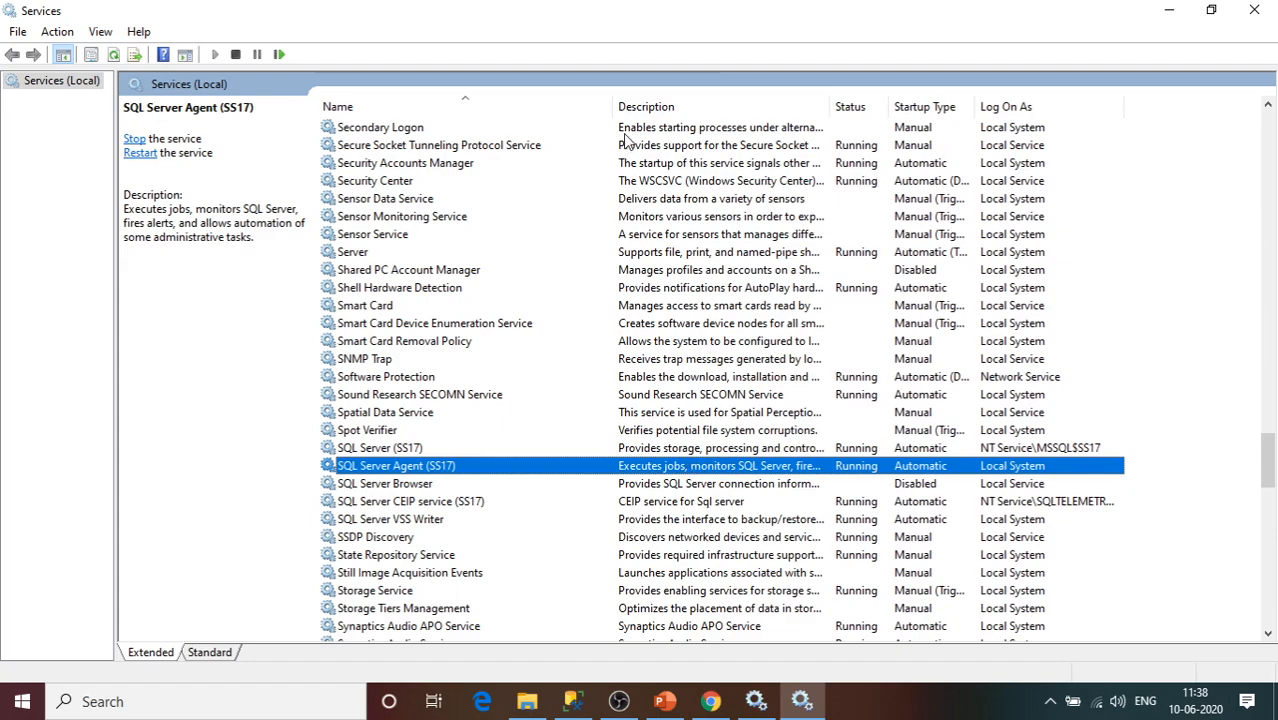
drag(614, 106, 546, 108)
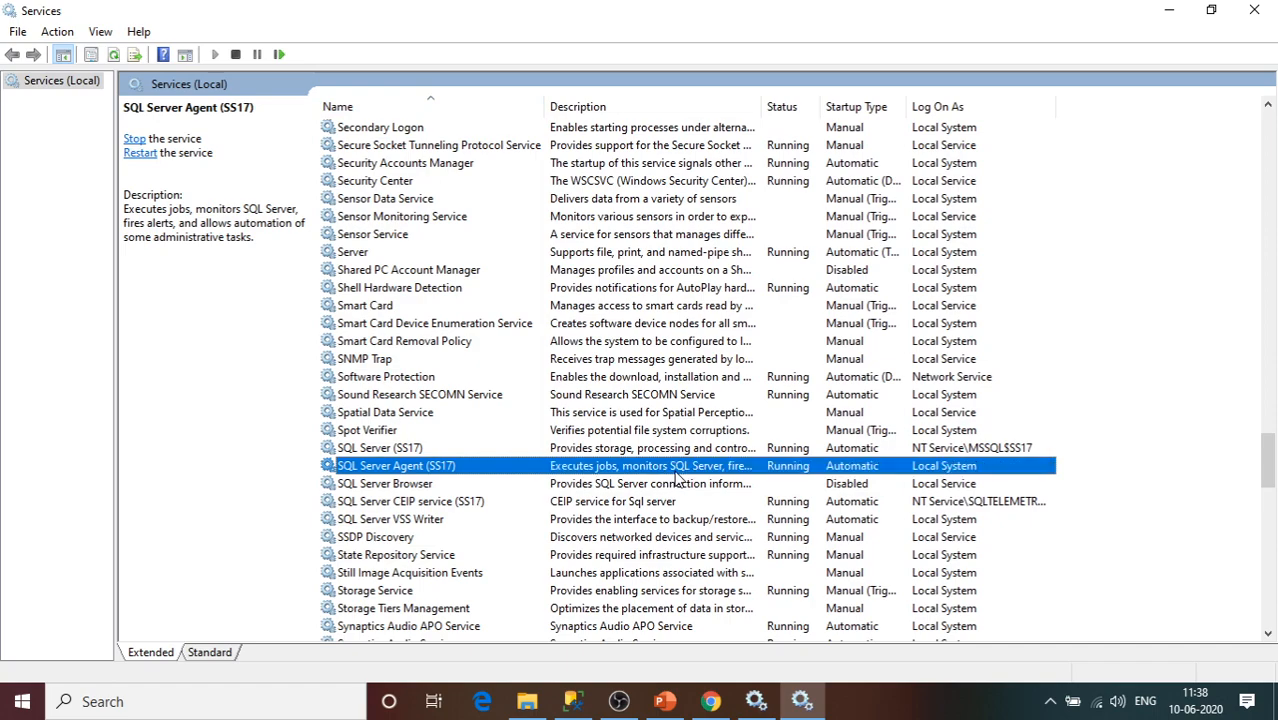
click(418, 449)
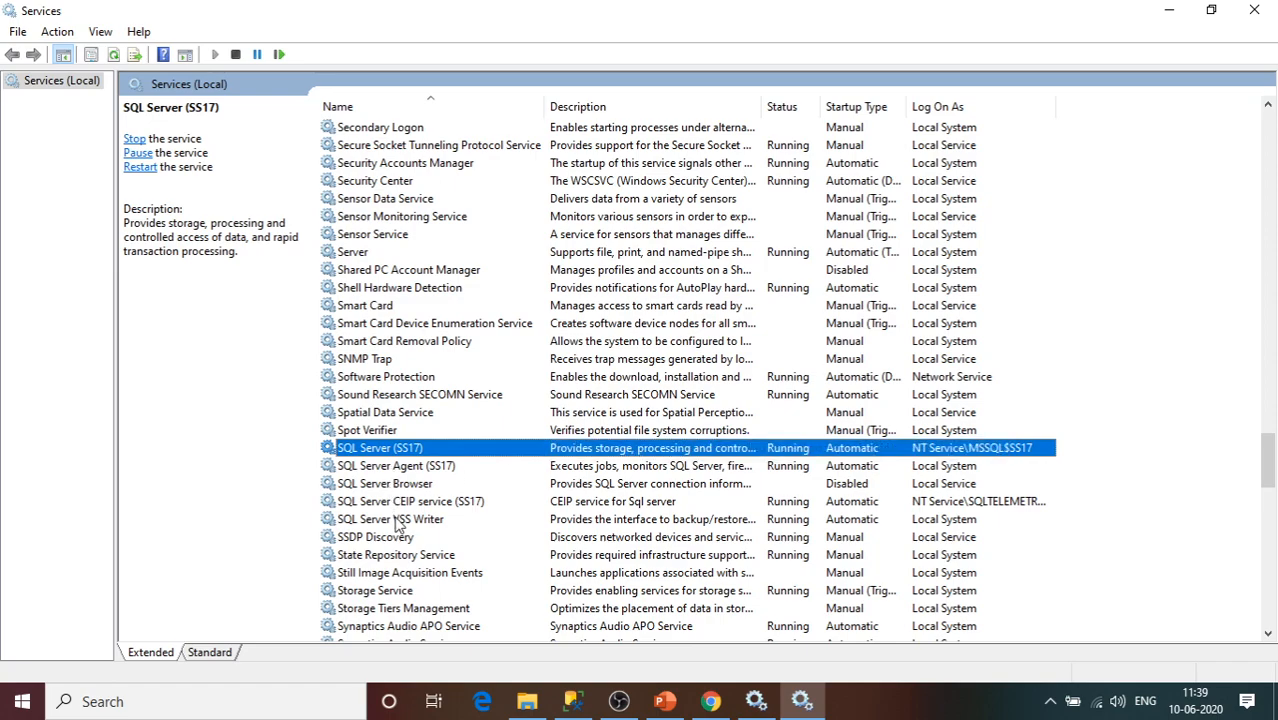
click(362, 486)
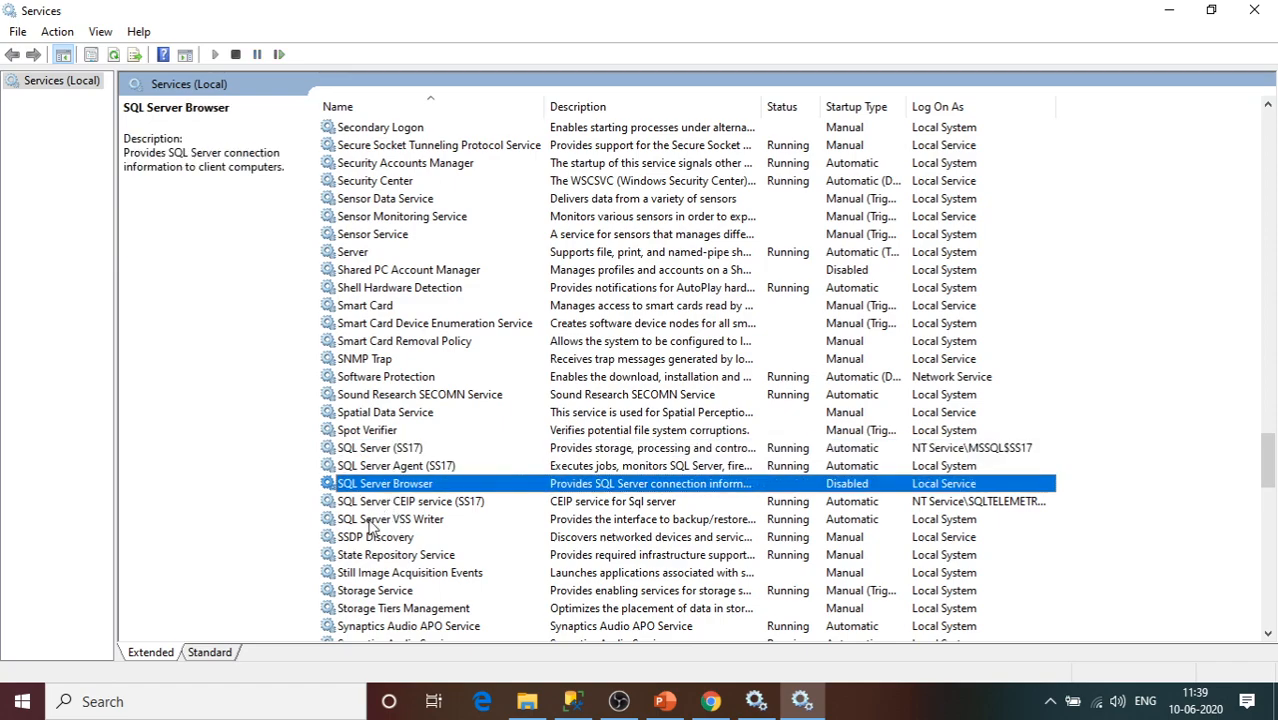
click(370, 519)
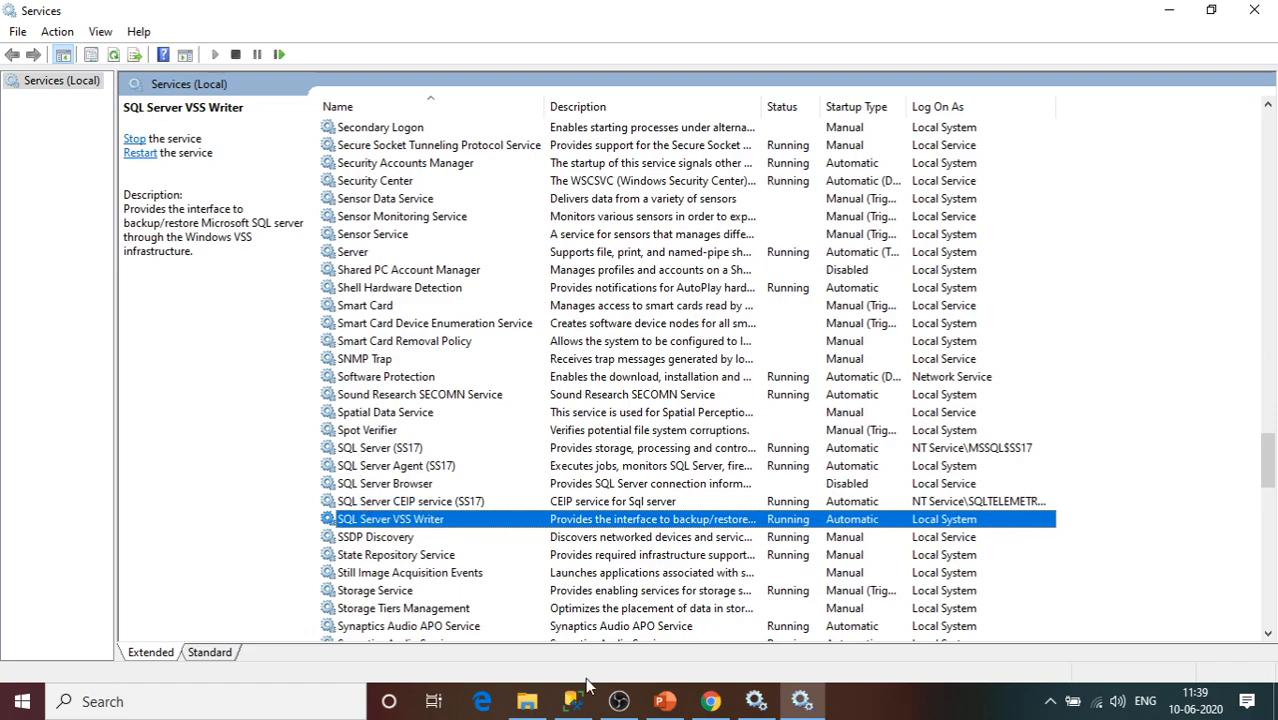
Back in Management Studio, create a new job from the Jobs node and show its General page.
click(586, 710)
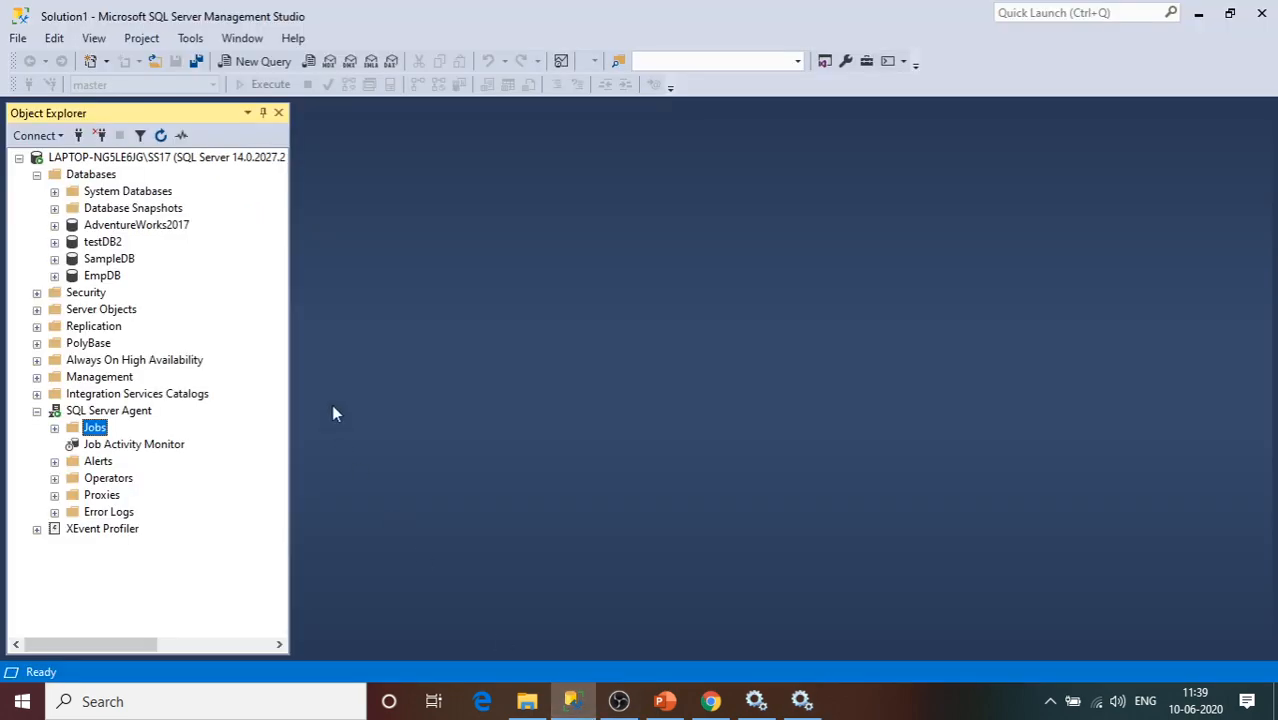
click(86, 160)
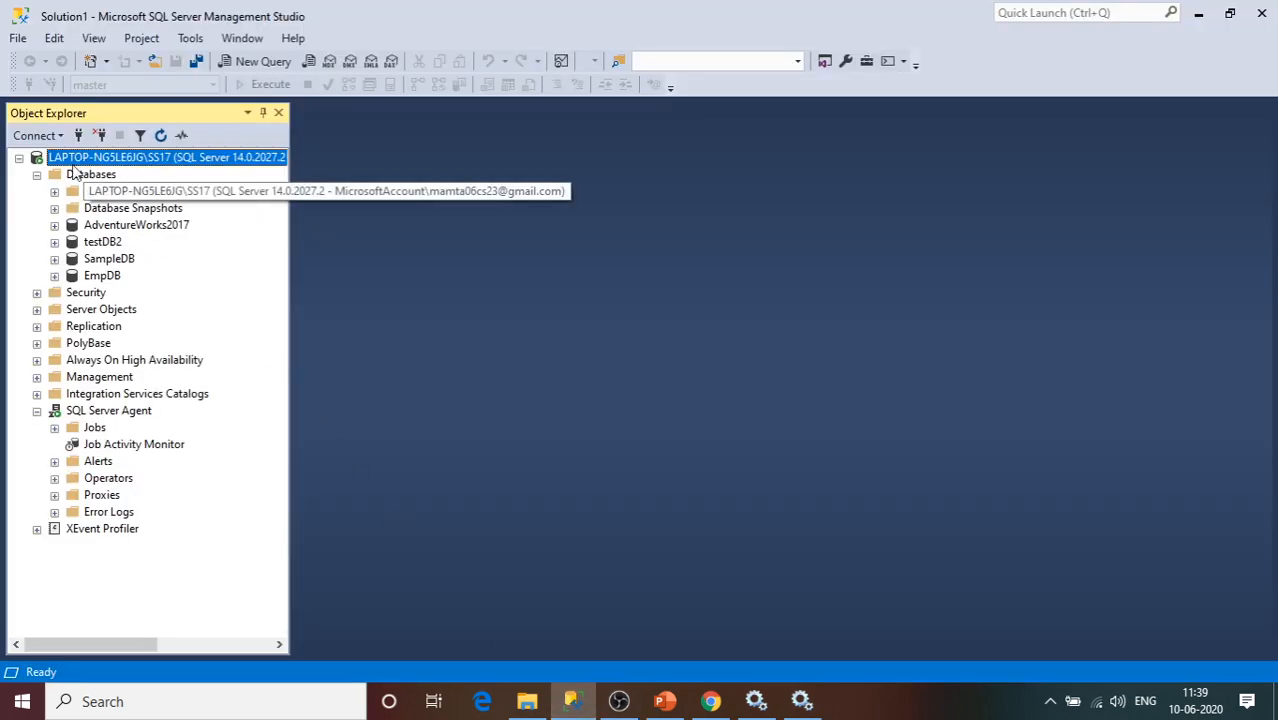
click(74, 176)
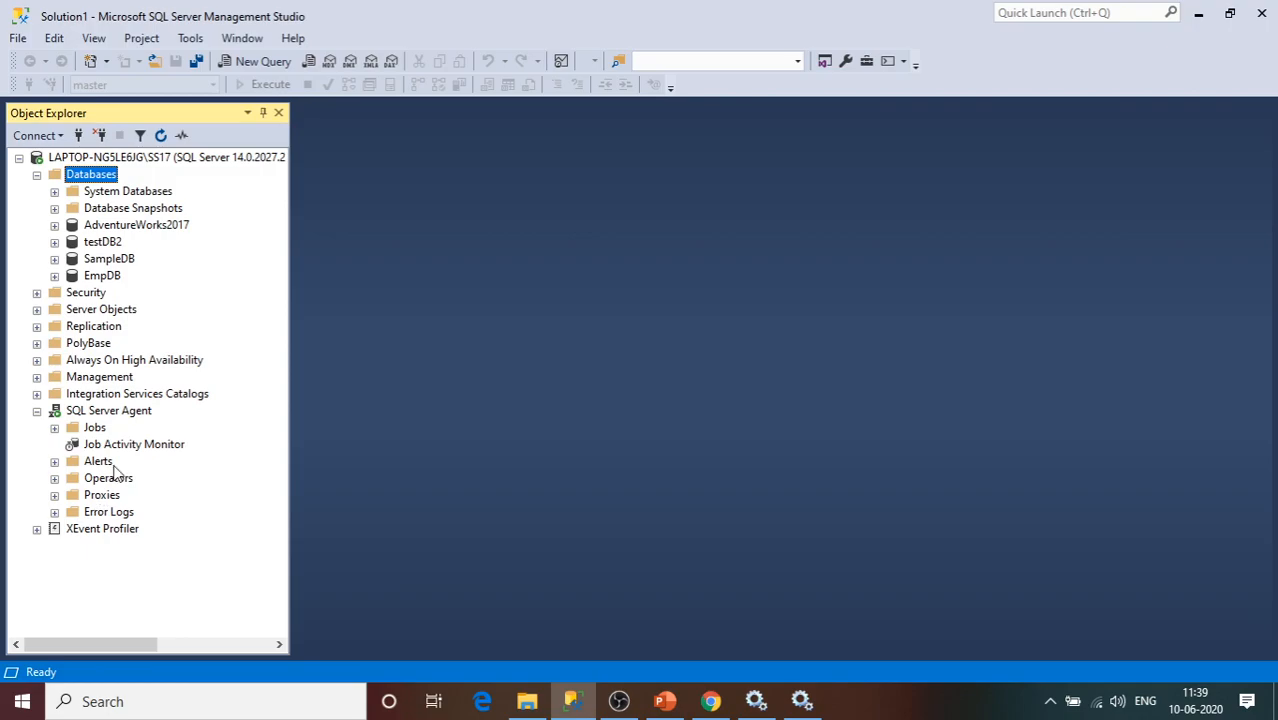
click(115, 413)
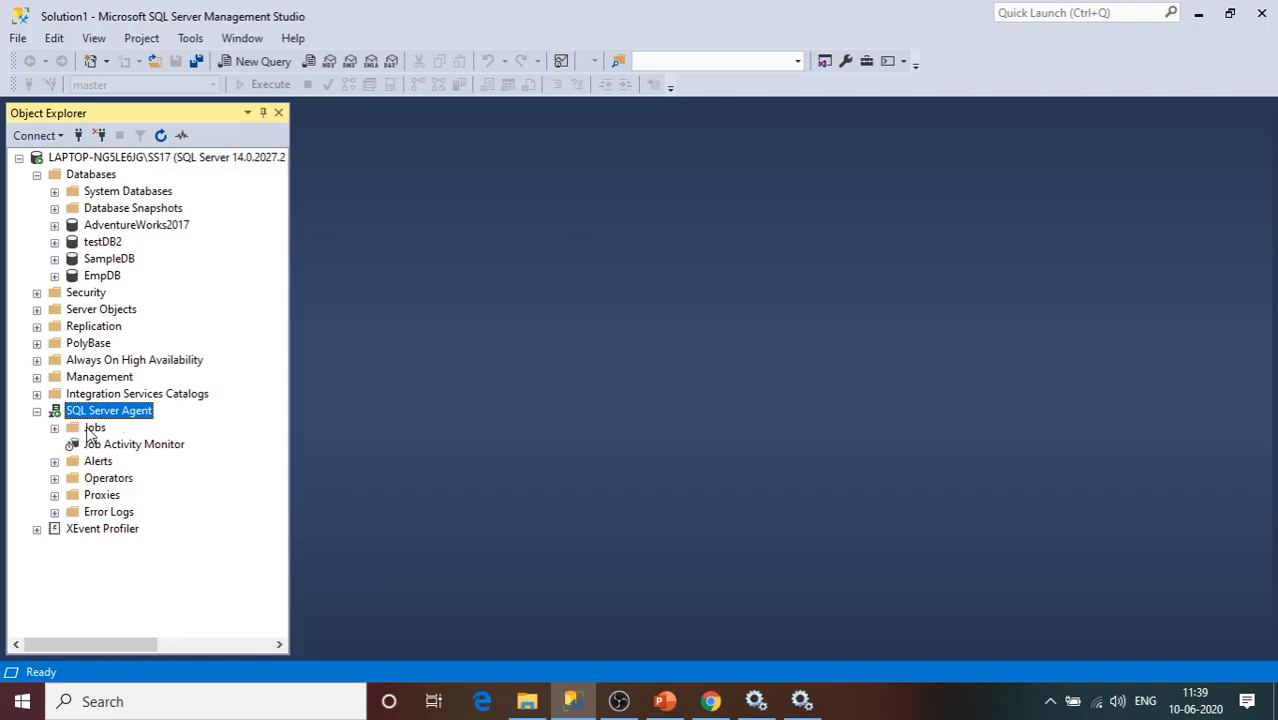
right_click(90, 428)
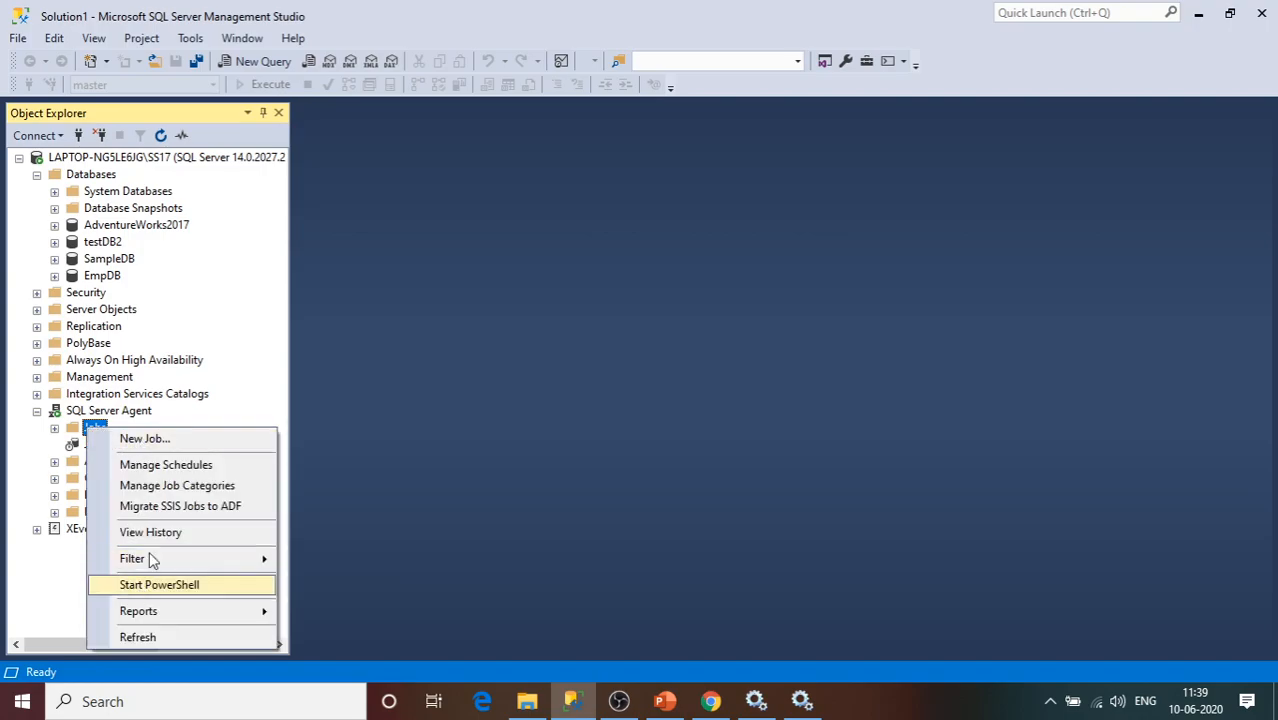
click(145, 440)
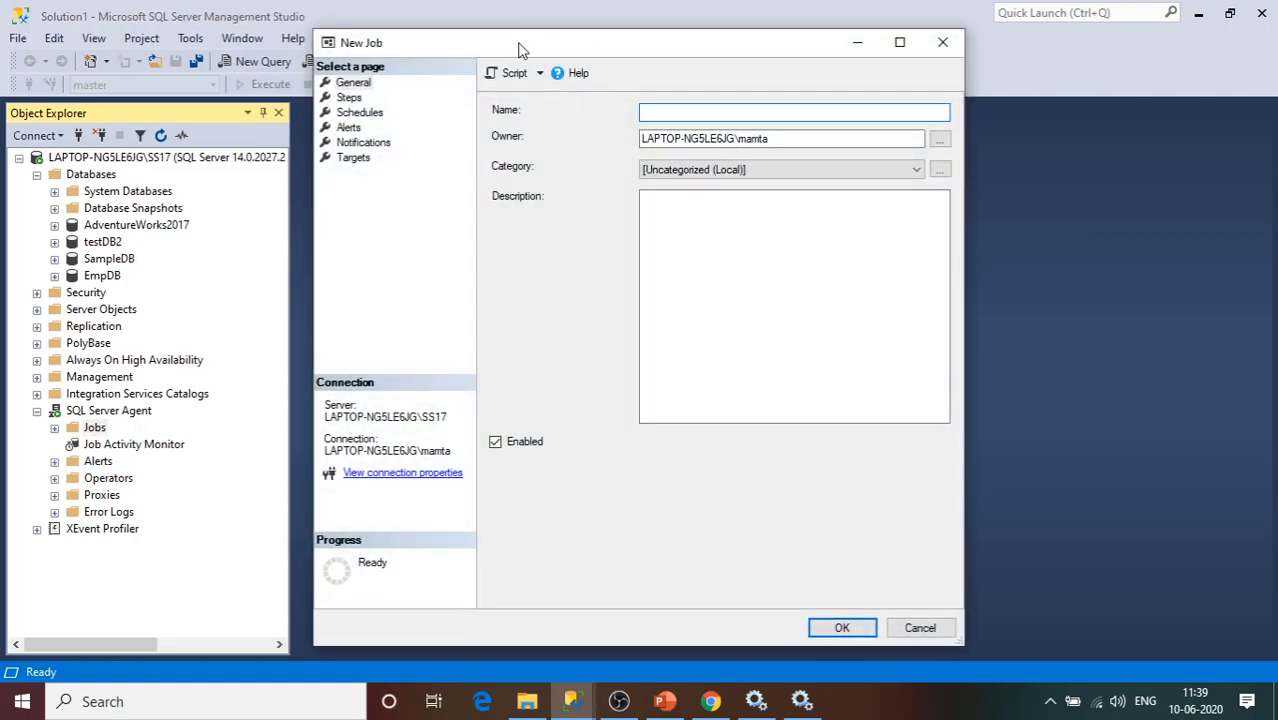
drag(519, 49, 493, 51)
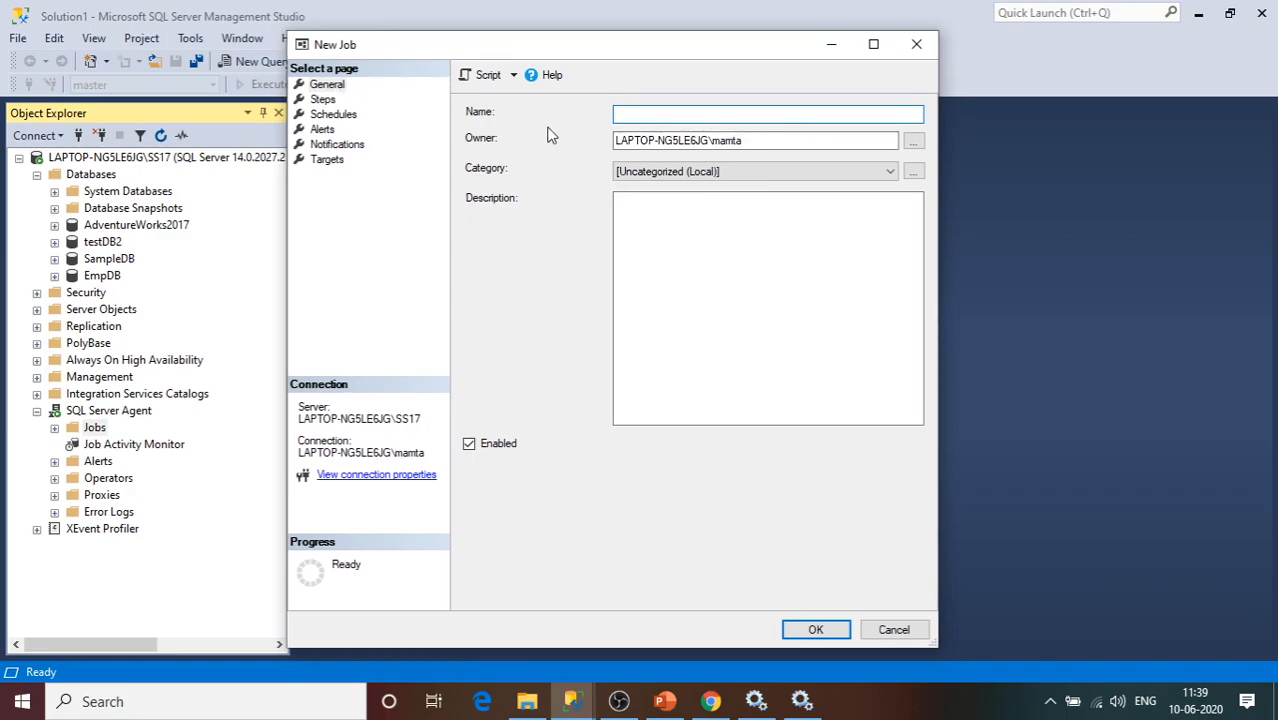
click(333, 87)
Enter BackupDB_Automate as the job name, correcting earlier trial names and typos.
click(655, 113)
text(Take)
key(BackSpace)
key(BackSpace)
key(BackSpace)
key(BackSpace)
text(Auto)
key(BackSpace)
key(BackSpace)
key(BackSpace)
key(BackSpace)
text(Bacj)
text(kupDb)
key(BackSpace)
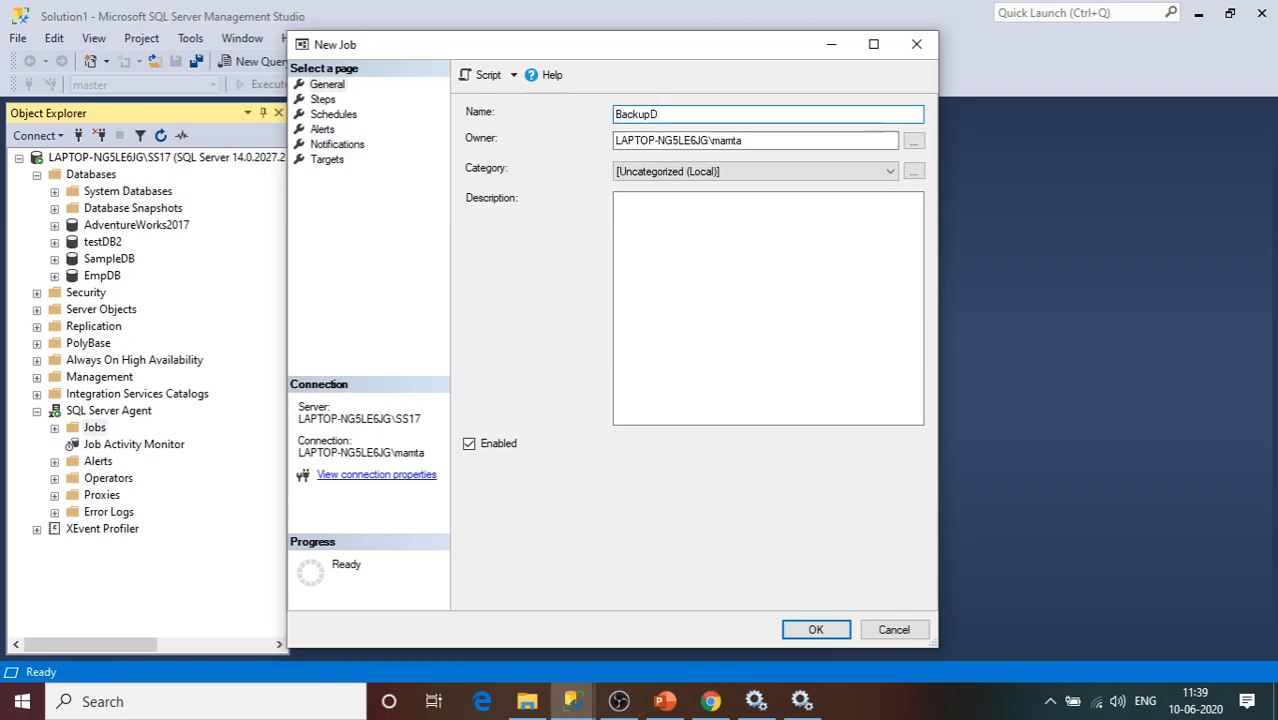
text(B_)
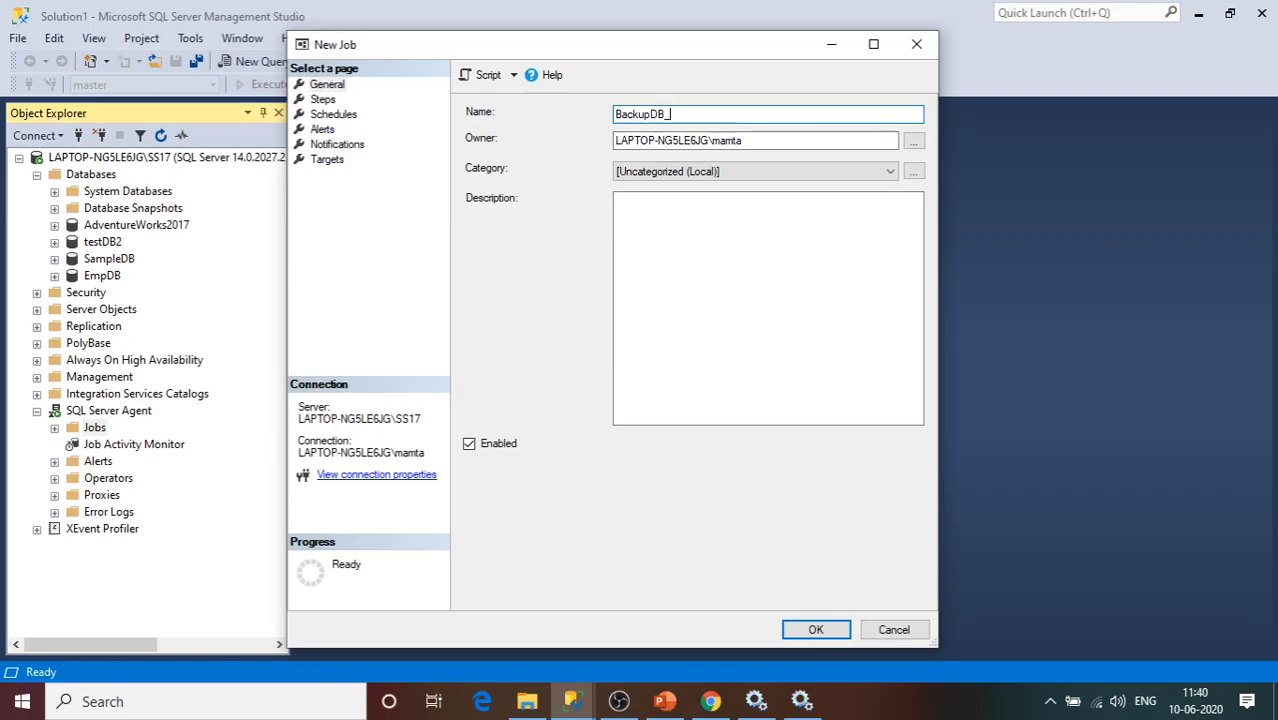
text(Automated)
key(BackSpace)
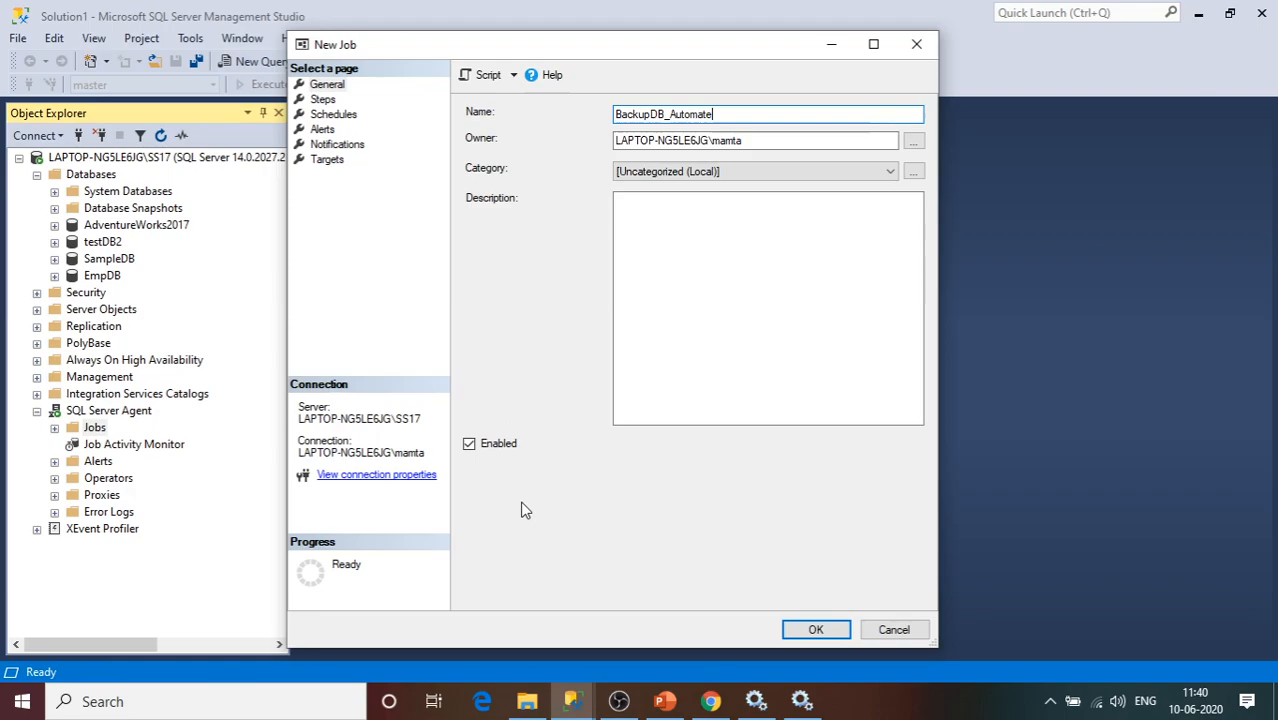
Switch to the job's empty Steps page and add a new job step.
click(324, 100)
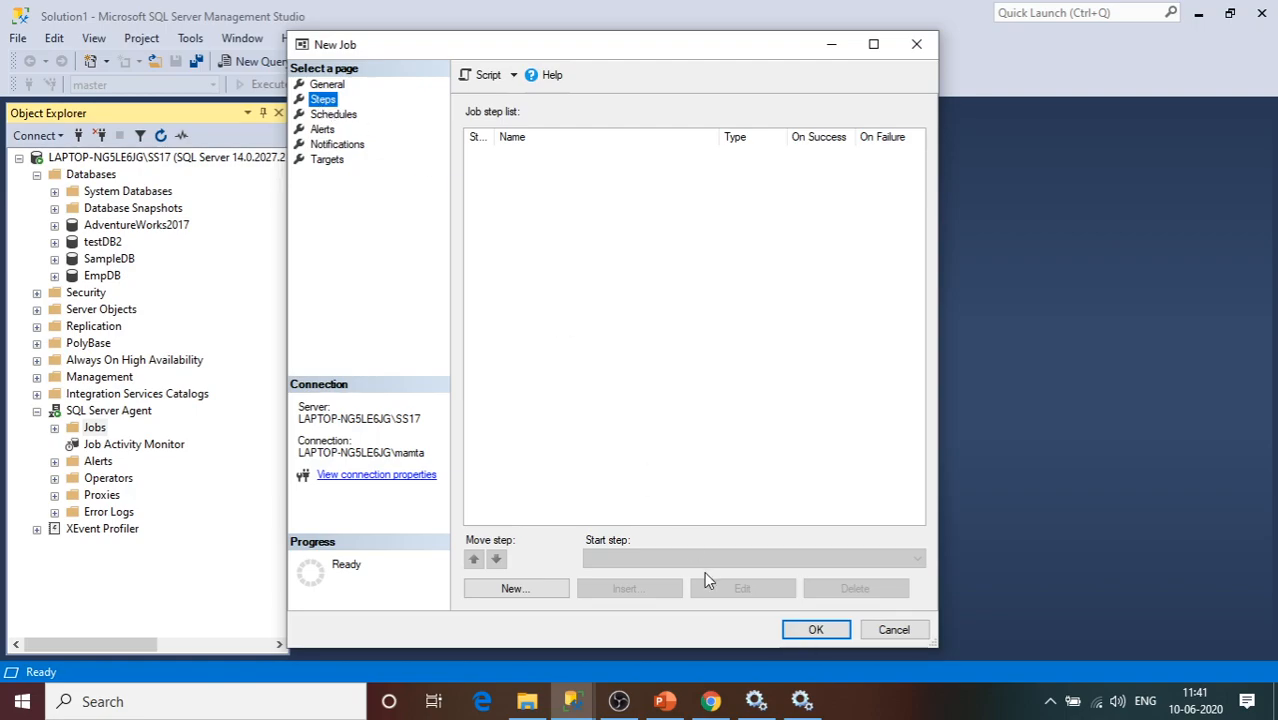
click(531, 590)
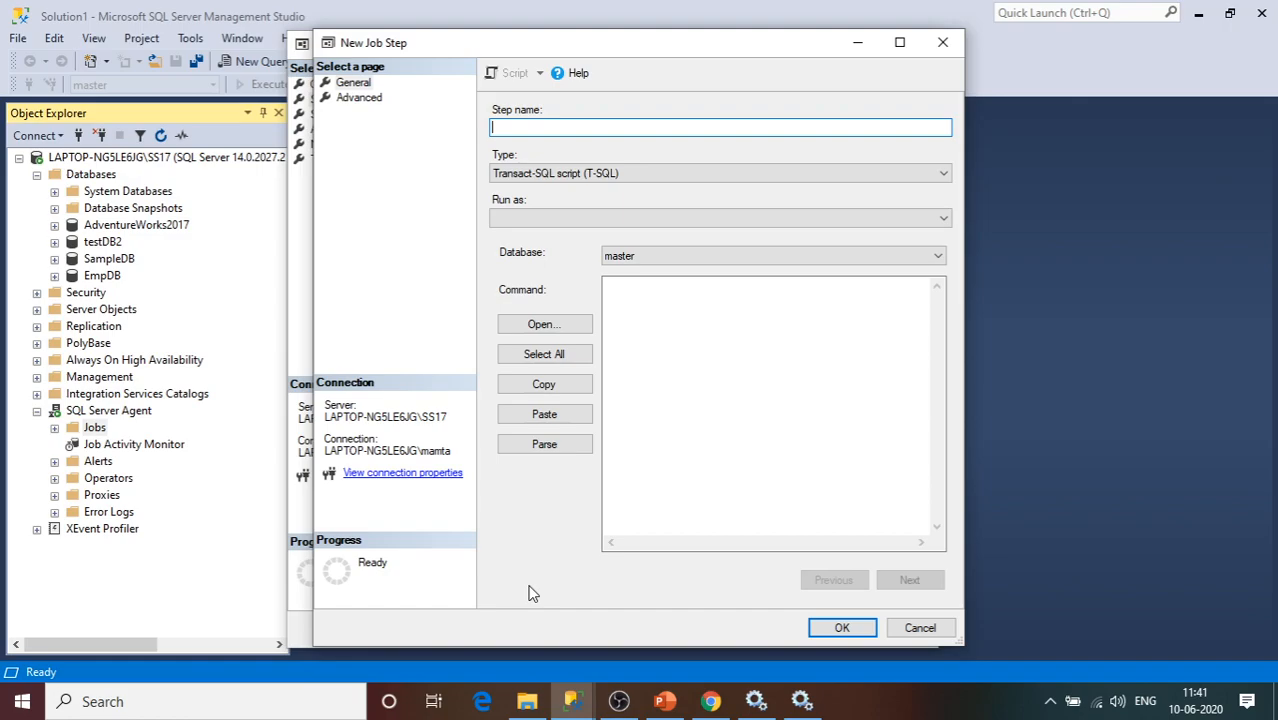
Name the step 'Backup of TestDB2' and review the Type list, keeping Transact-SQL script (T-SQL).
text(T)
key(BackSpace)
text(Backup of TestDB2)
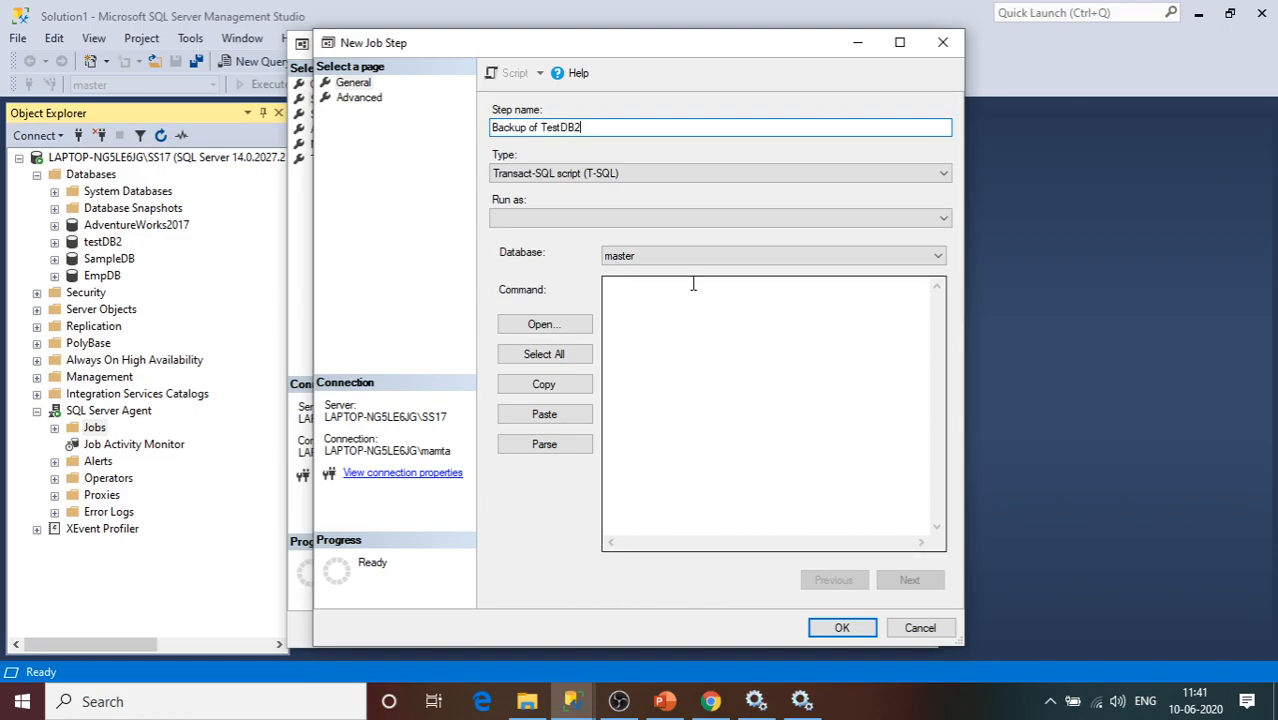
click(559, 178)
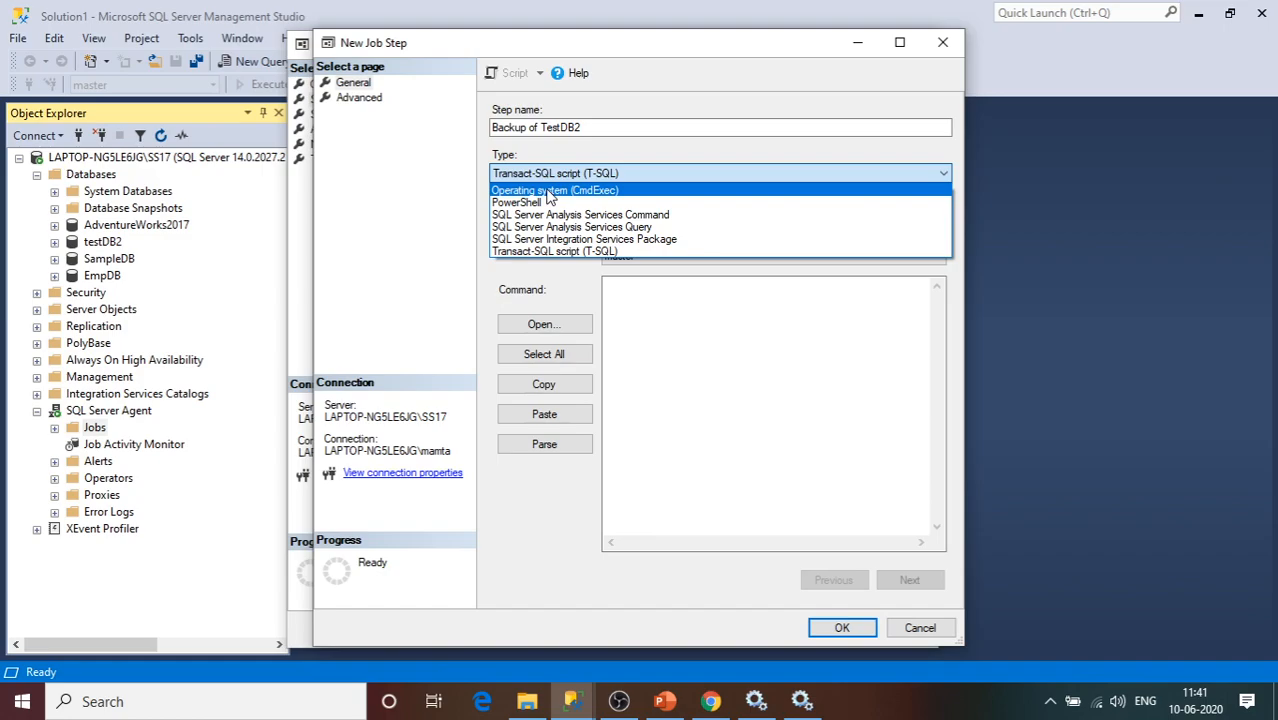
Keep the T-SQL type and type BACKUP DATABASE [testDB2] ON ' into the Command box.
click(592, 251)
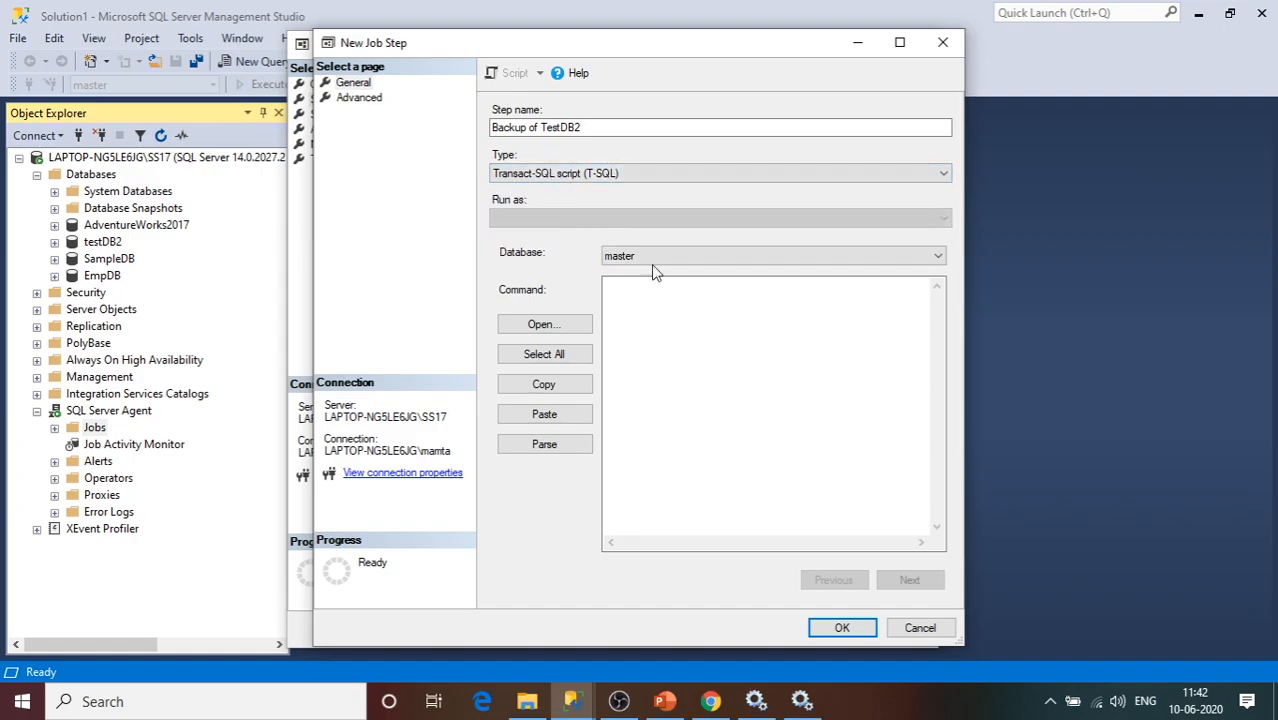
click(670, 295)
text(B)
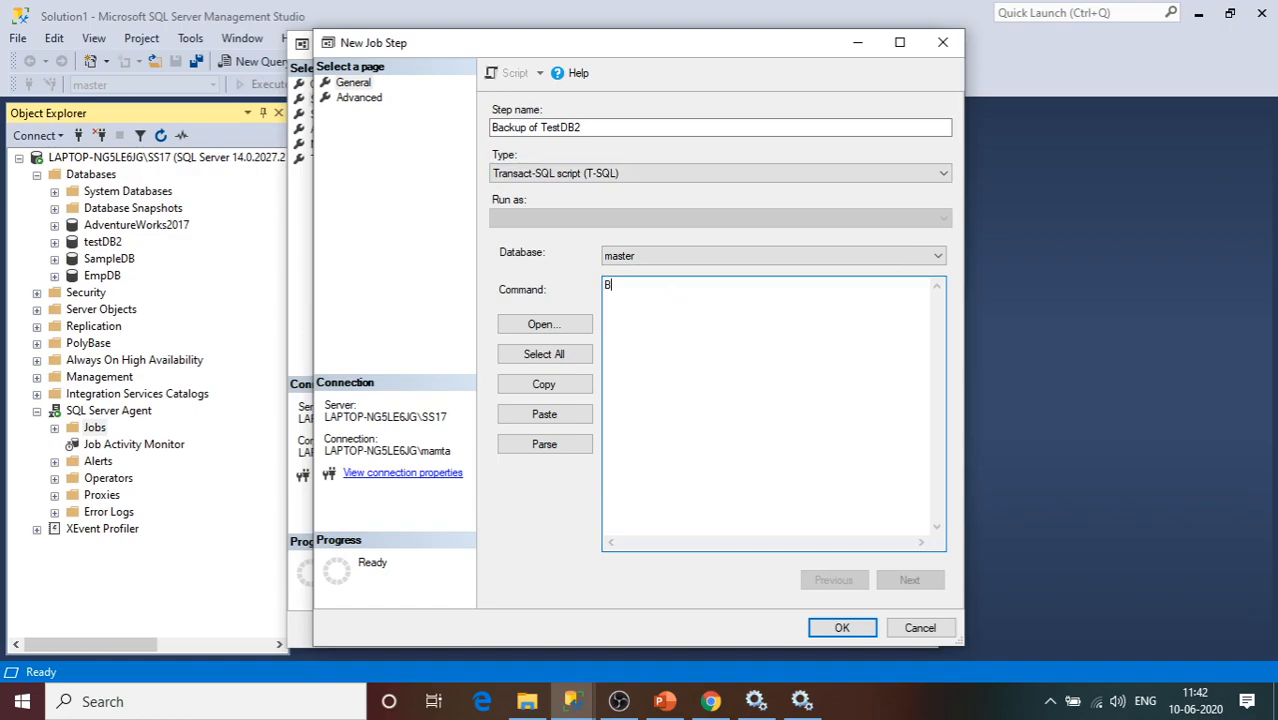
text(ACKUP DATABASE [testDB)
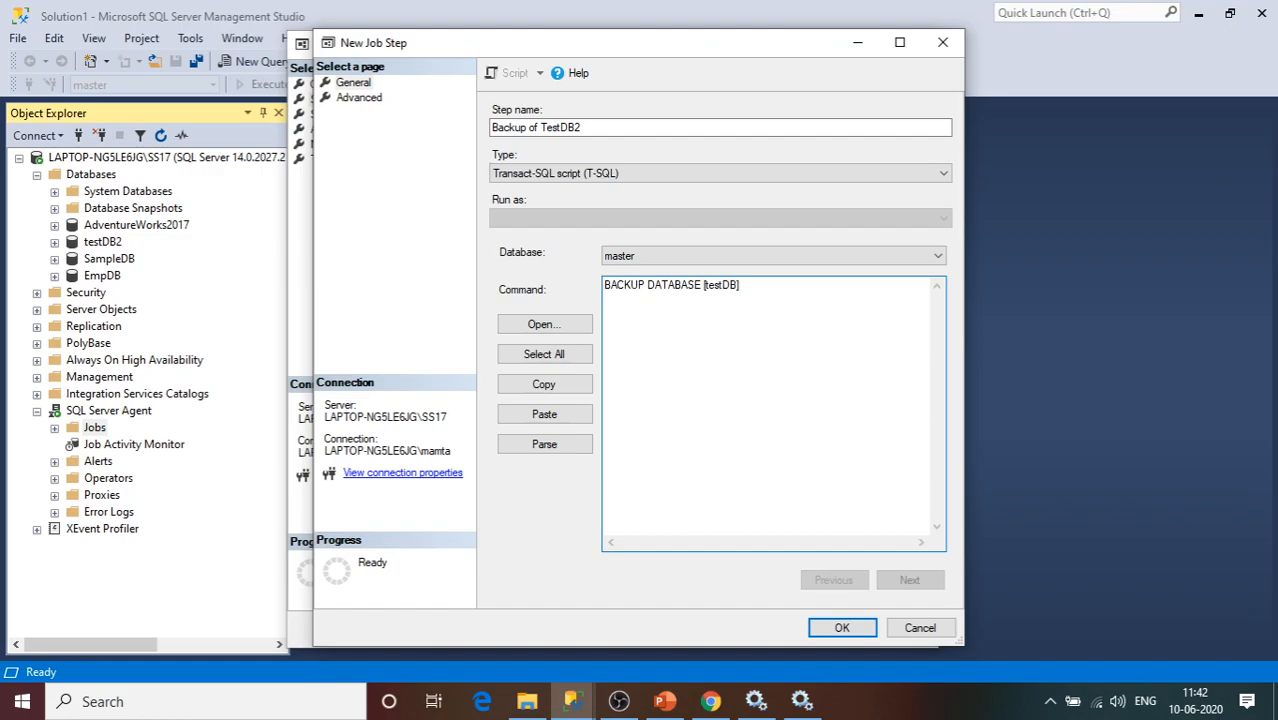
text(2] ON ')
In File Explorer, browse to F:\Backups and select the folder path in the address bar.
click(531, 690)
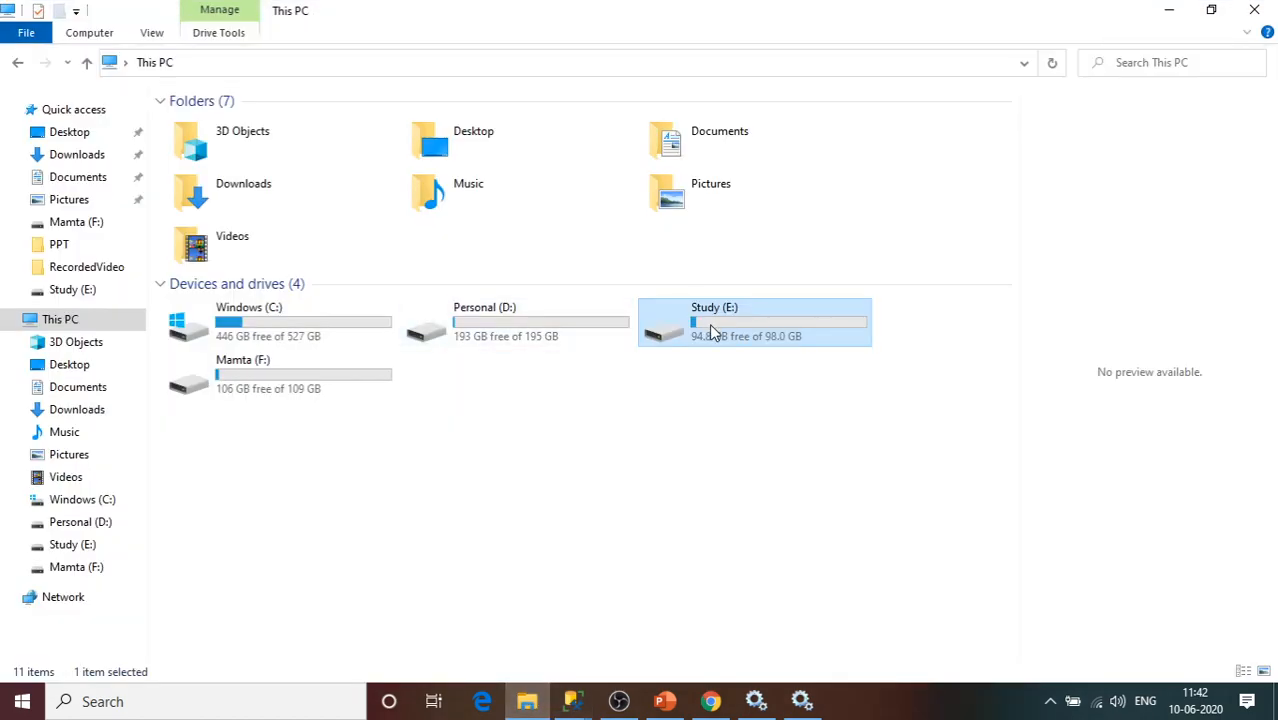
double_click(712, 333)
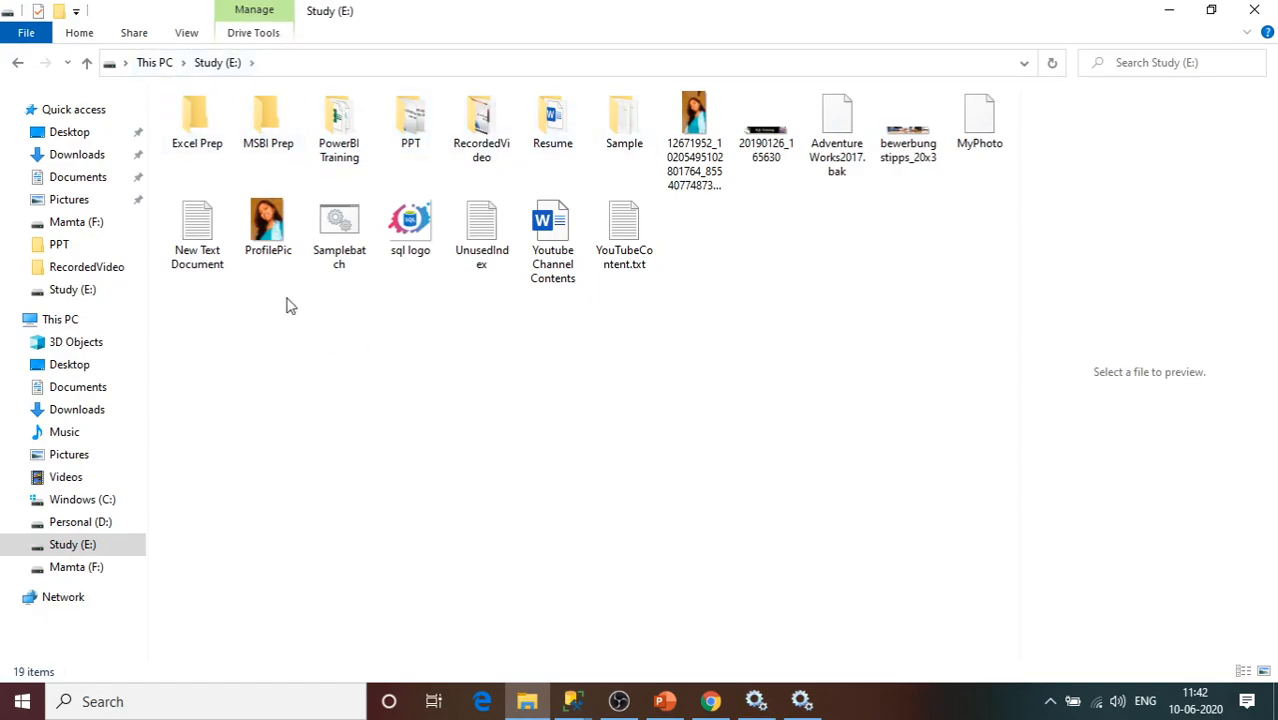
click(160, 63)
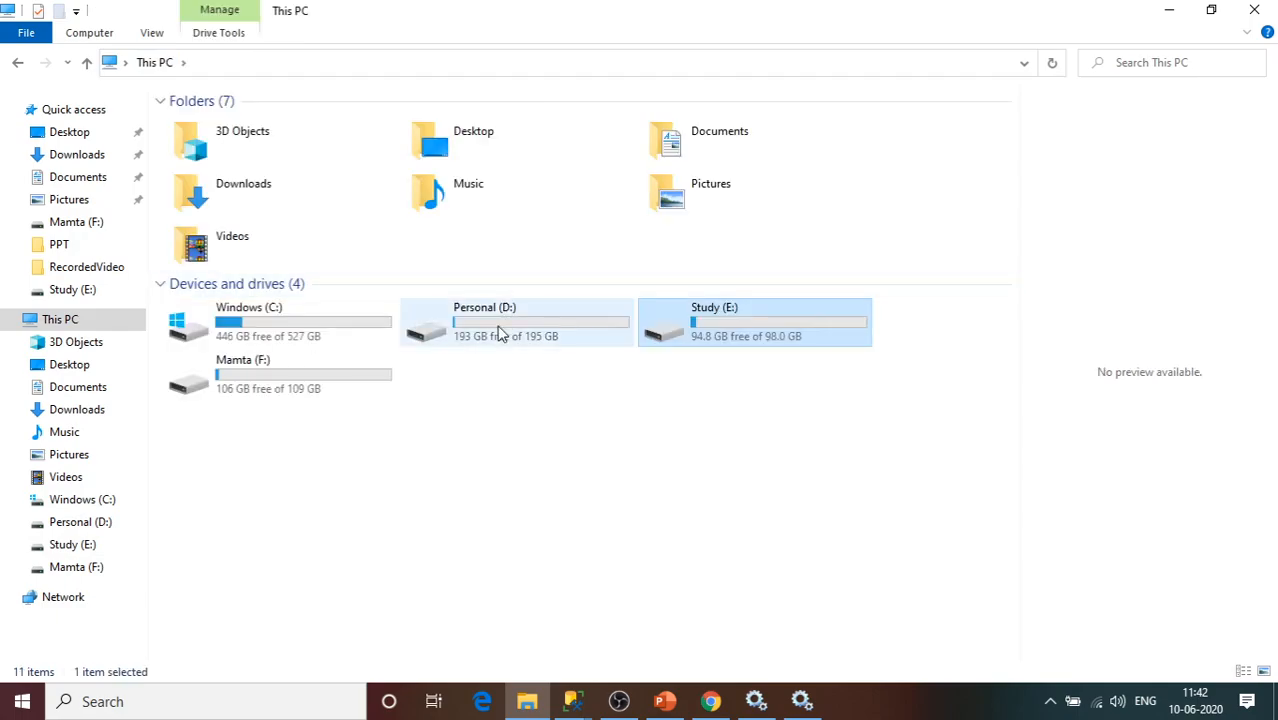
double_click(354, 391)
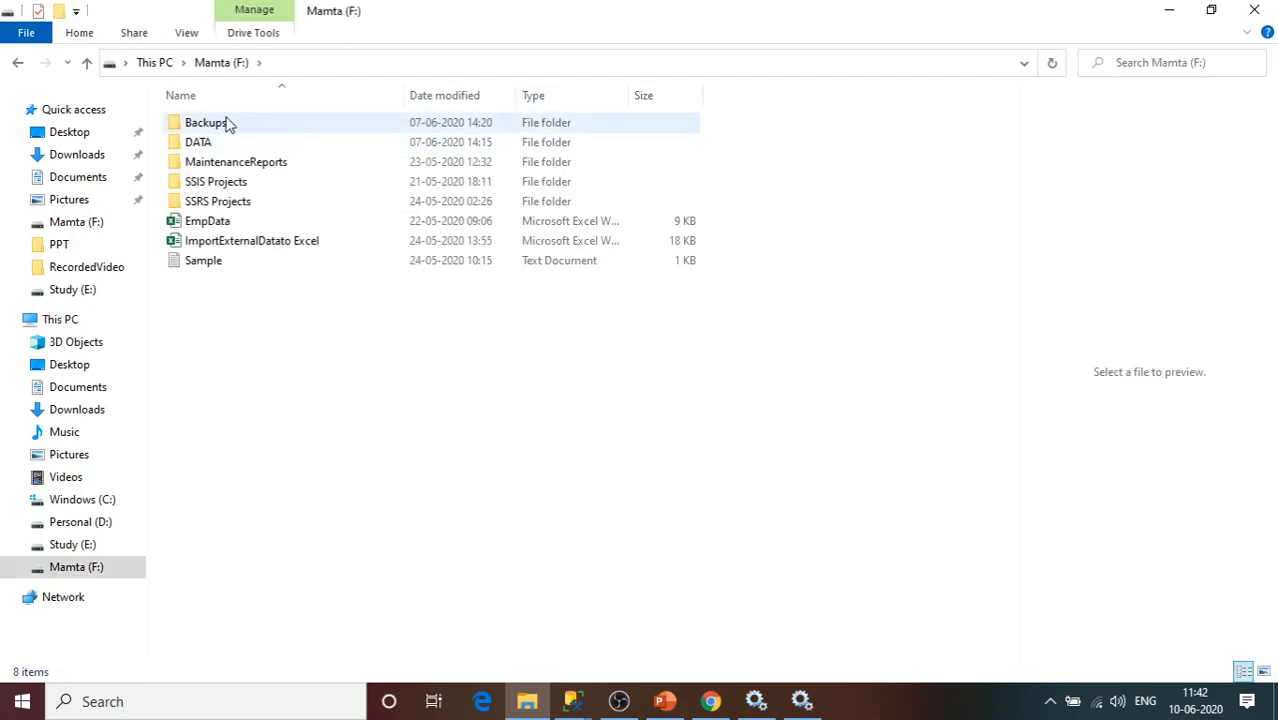
double_click(228, 122)
click(411, 64)
key(ctrl+c)
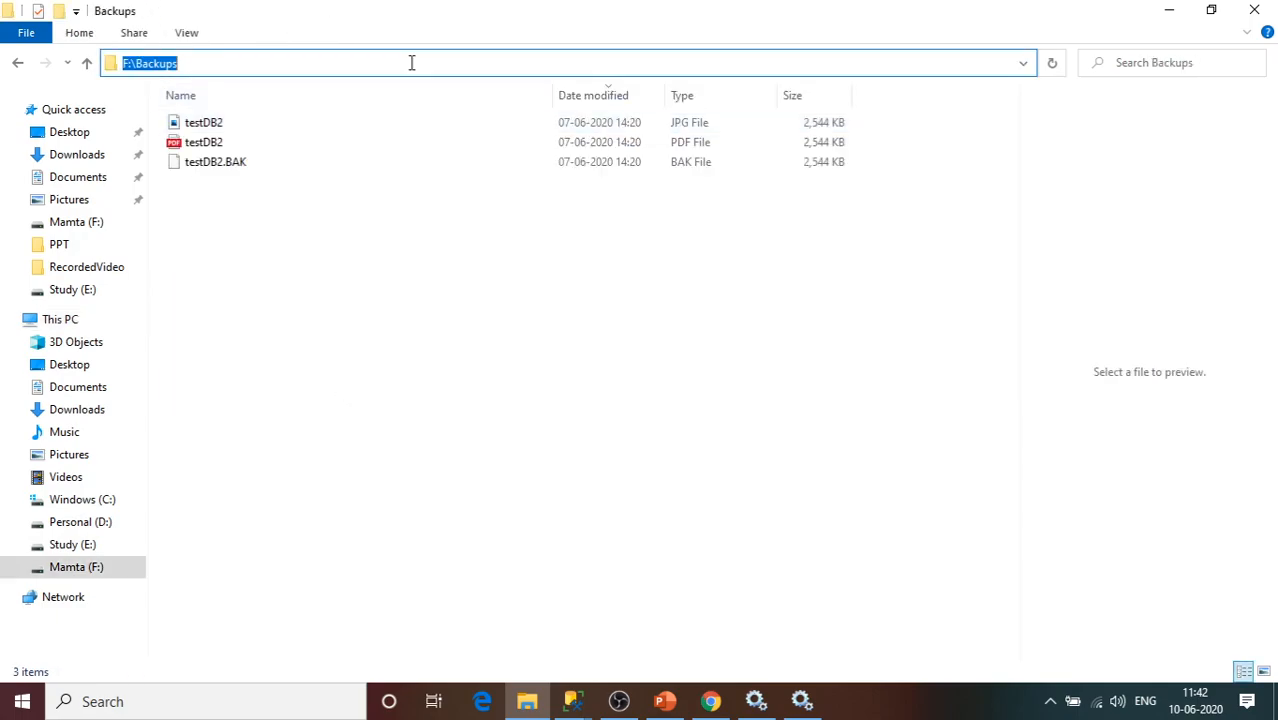
Complete the command with the path F:\Backups\testDB2.bak and save the step with OK.
key(alt+Tab)
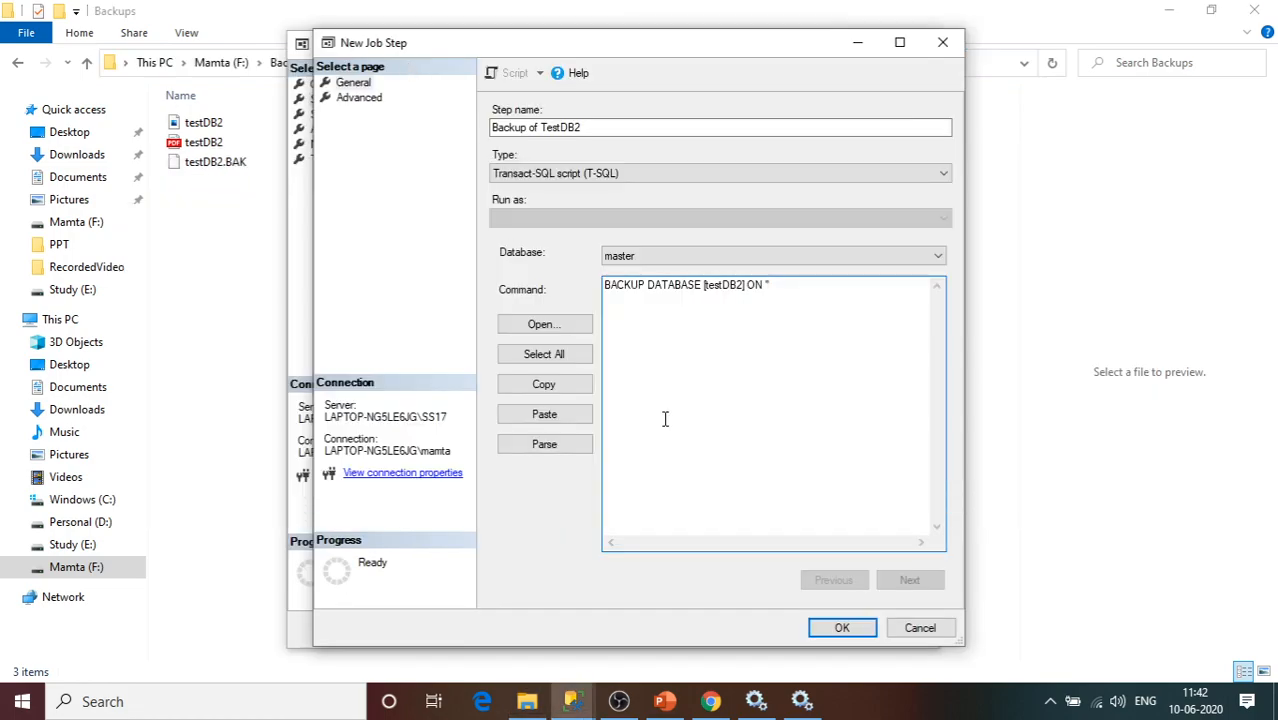
key(ctrl+v)
text(\)
text(')
text(test)
text(DB2)
text(.)
key(BackSpace)
text(.bak)
click(842, 628)
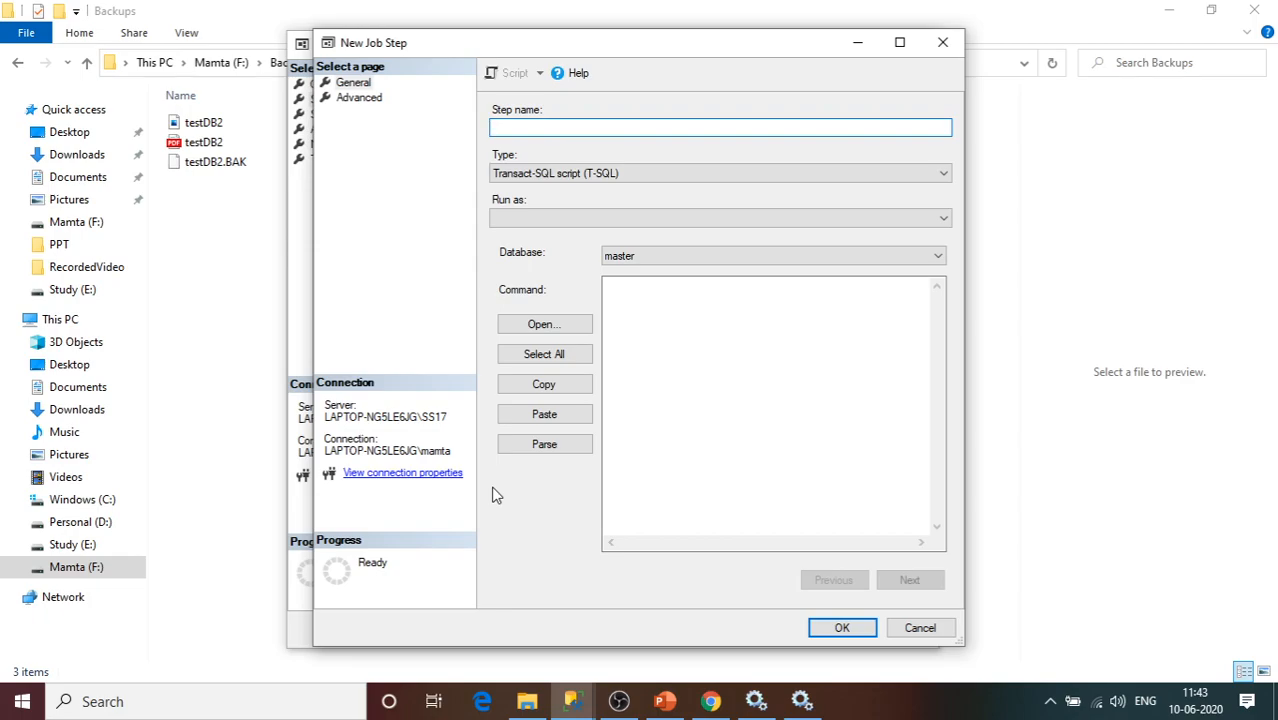
Name the second job step 'Backup of SampleDB'.
text(Backup of )
text(Sam)
key(BackSpace)
text(ampleDB)
Start the step's command with 'CREATE BACKUP DATABASE ['.
click(700, 311)
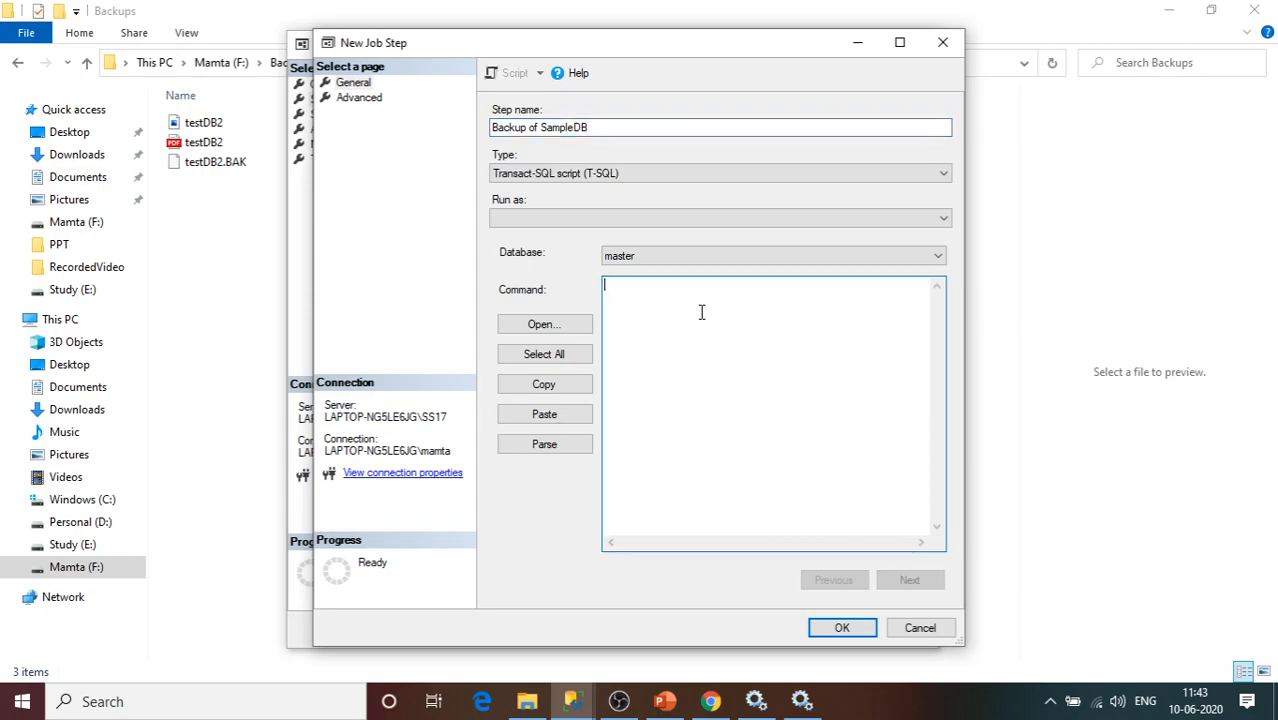
text(CREATE BACKUP DATABASE [)
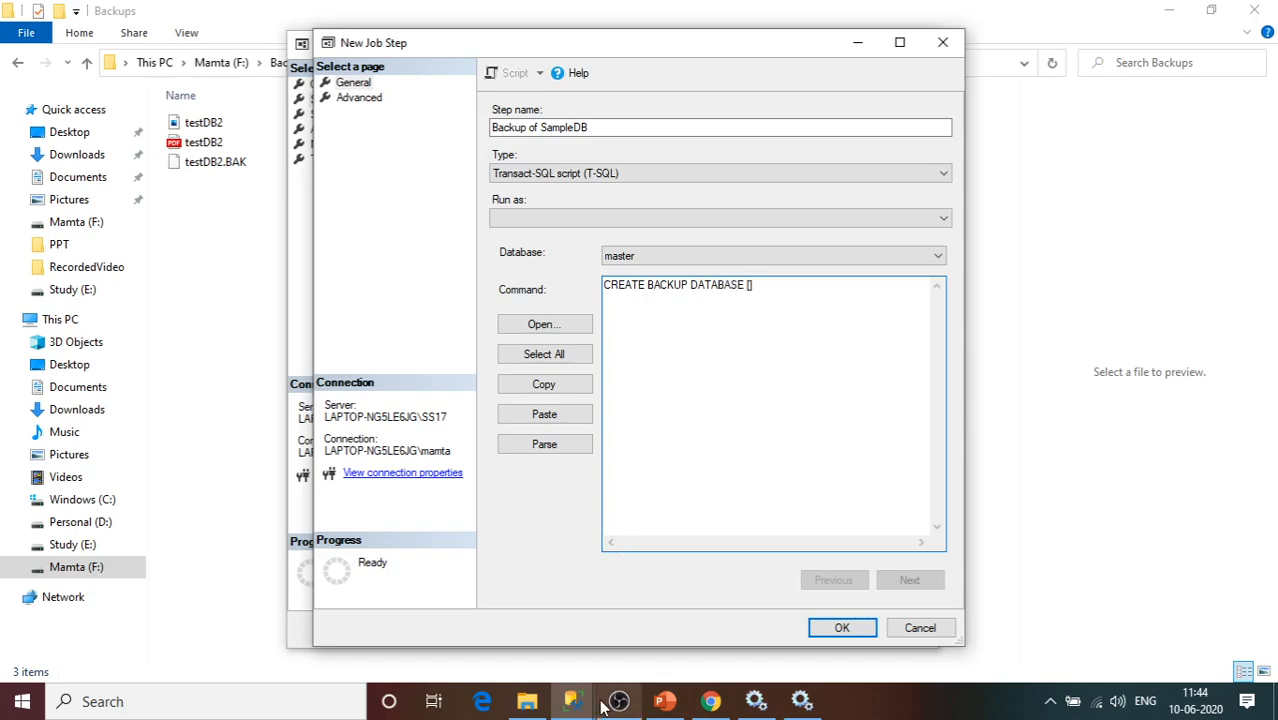
Copy the SampleDB name from Object Explorer into the command's brackets, then add ON.
mouse_move(572, 701)
click(450, 625)
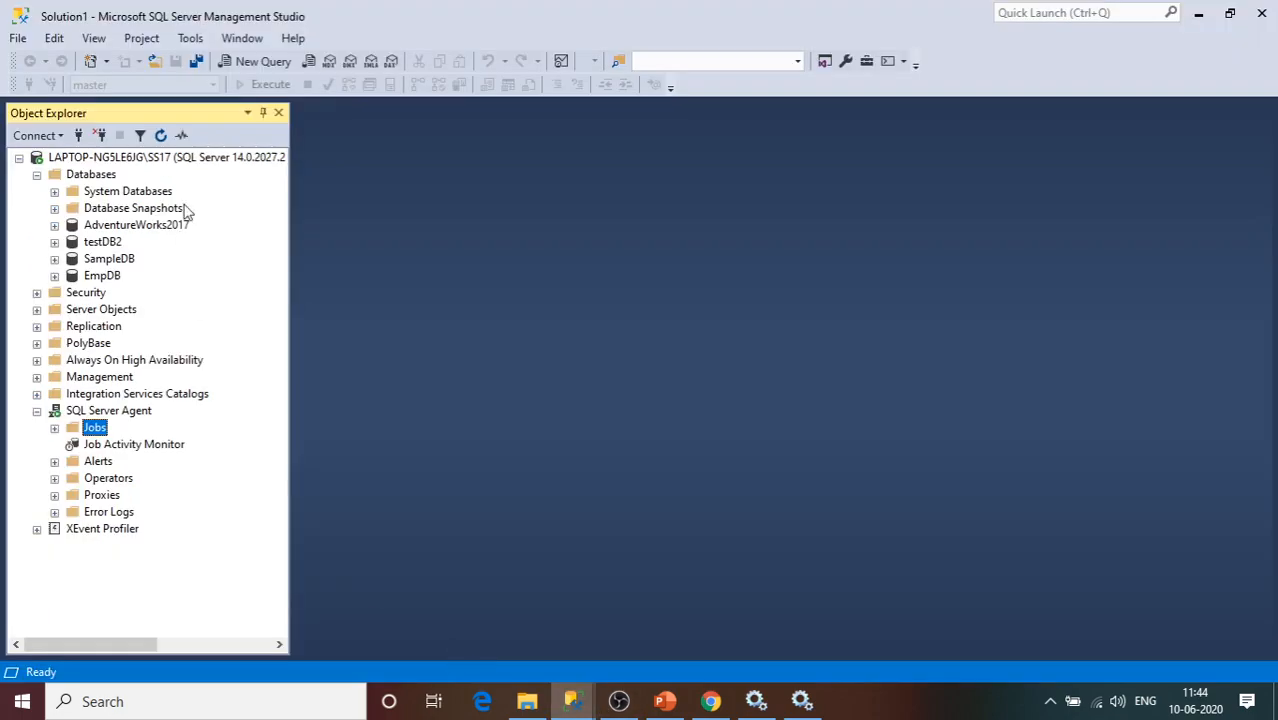
click(122, 259)
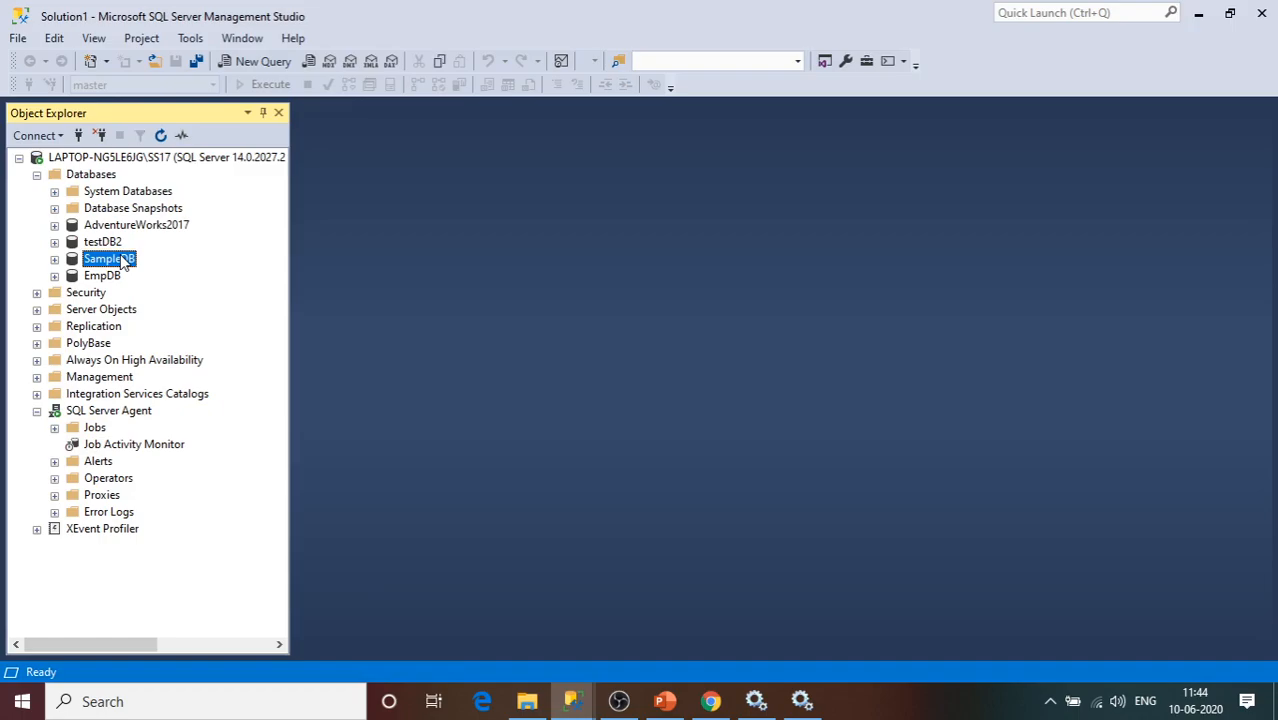
key(XF86MonBrightnessDown)
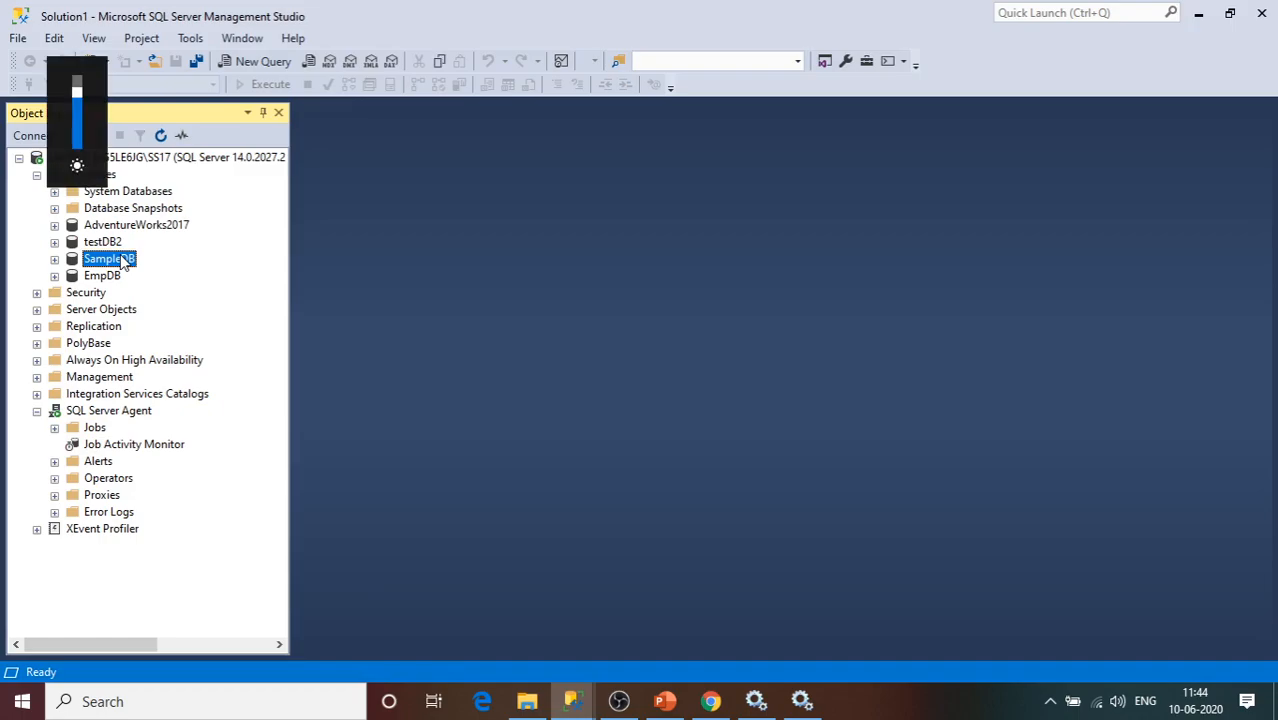
right_click(122, 259)
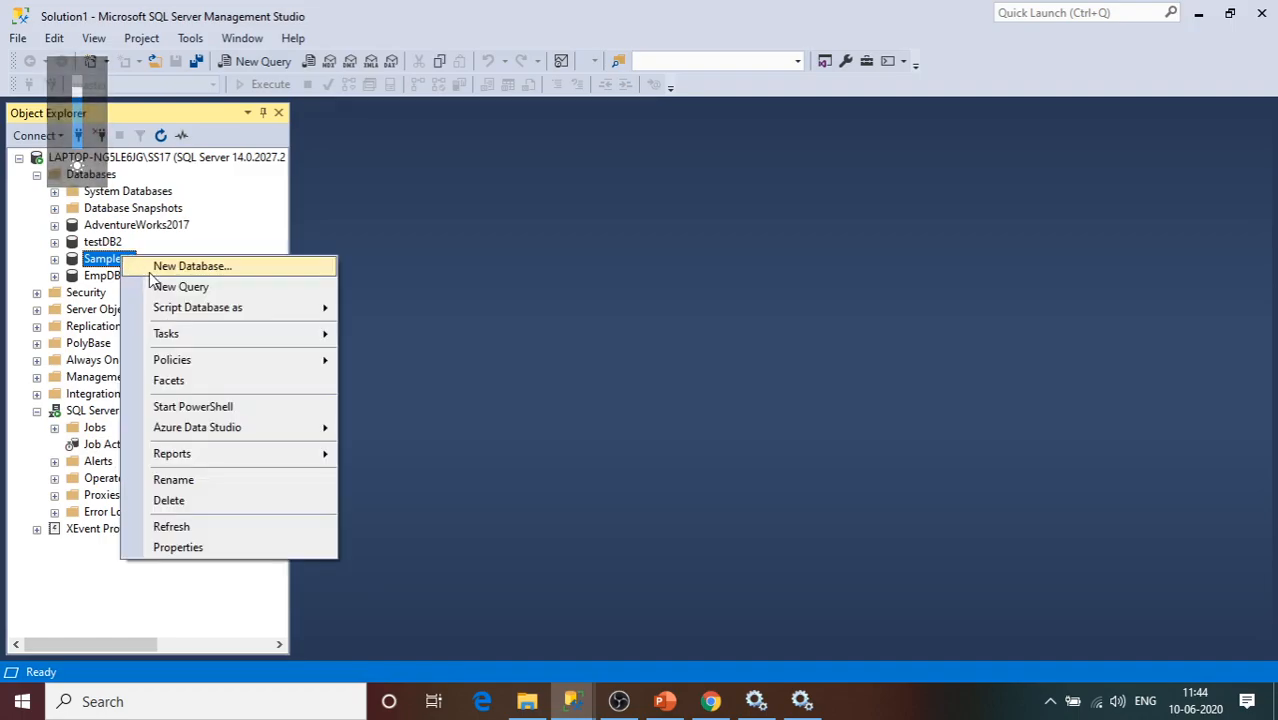
click(200, 488)
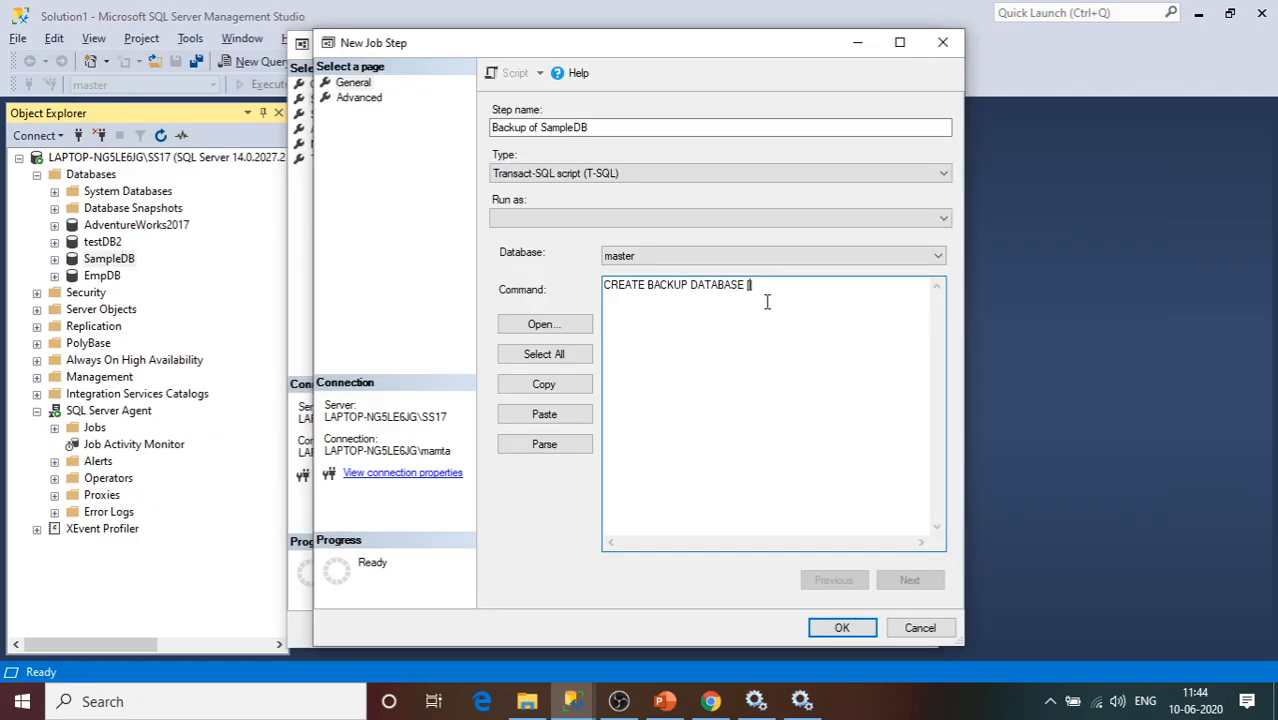
text(SampleDB)
key(Right)
text(ON)
Finish the command with N'F:\Backups\SampleDB.bak' and save the Backup of SampleDB step.
text(N')
click(527, 700)
click(438, 64)
key(ctrl+c)
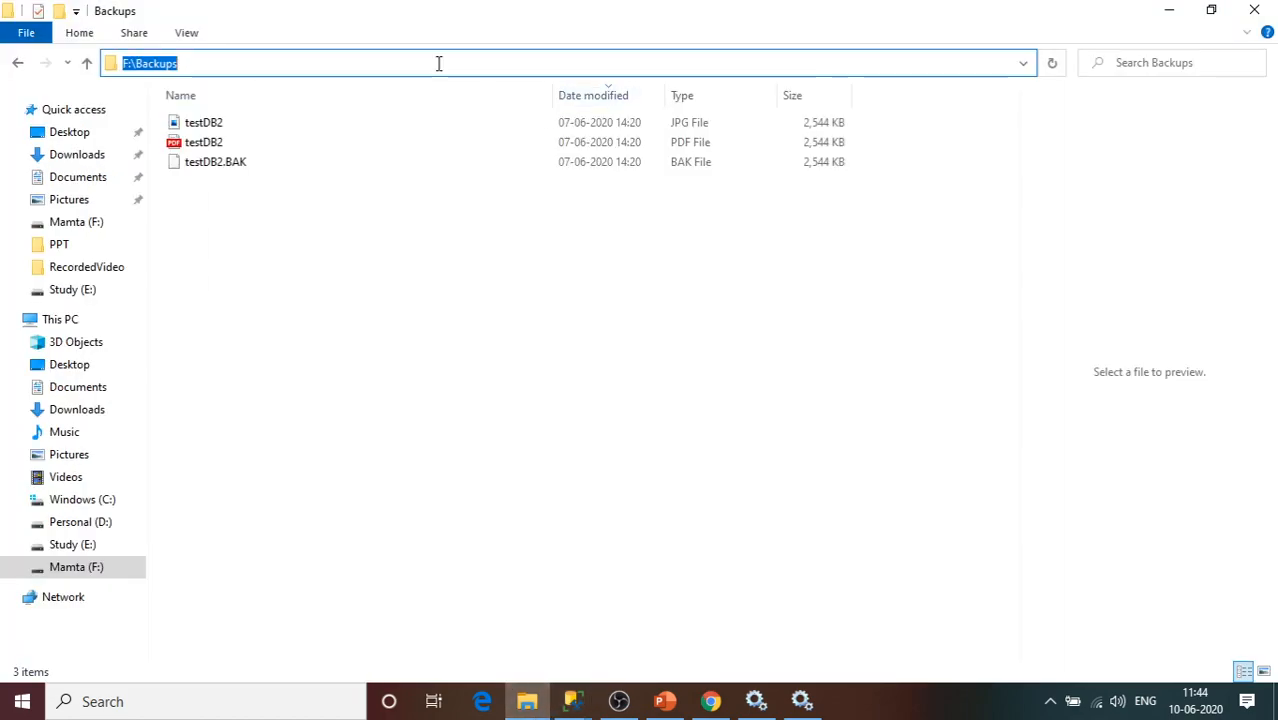
key(alt+Tab)
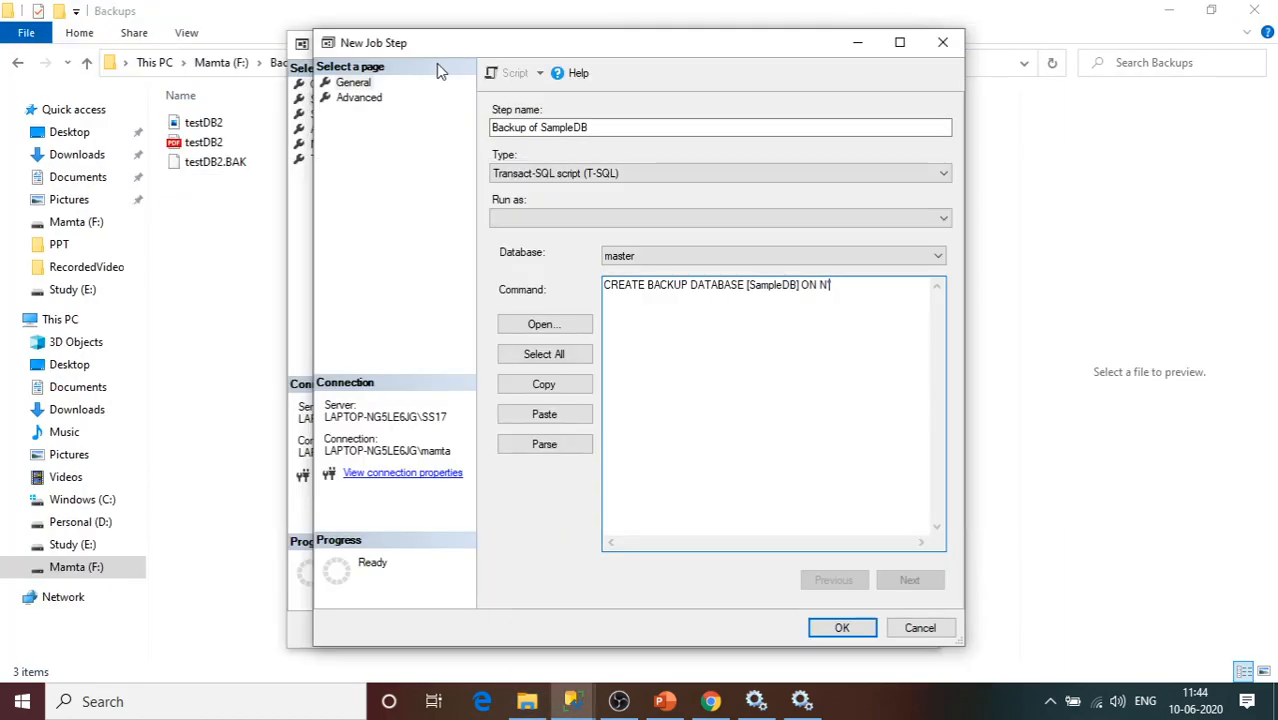
key(ctrl+v)
text(\)
text(Sample)
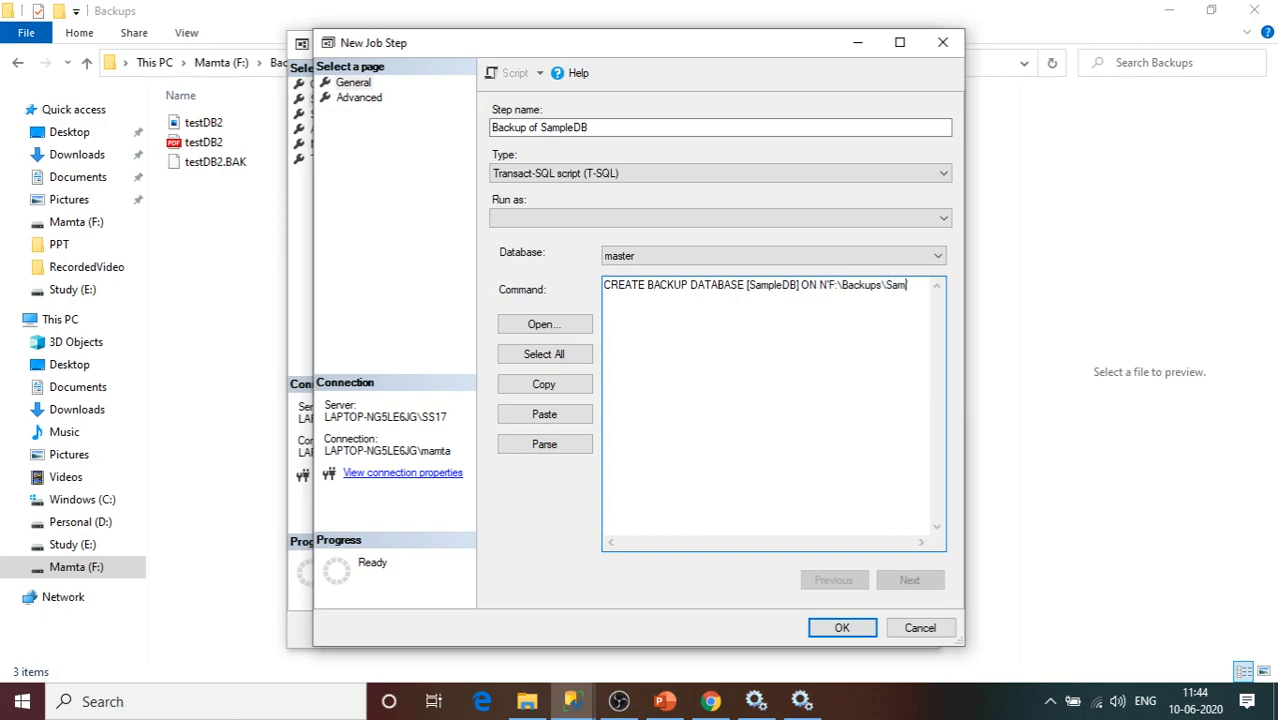
text(DB.bak)
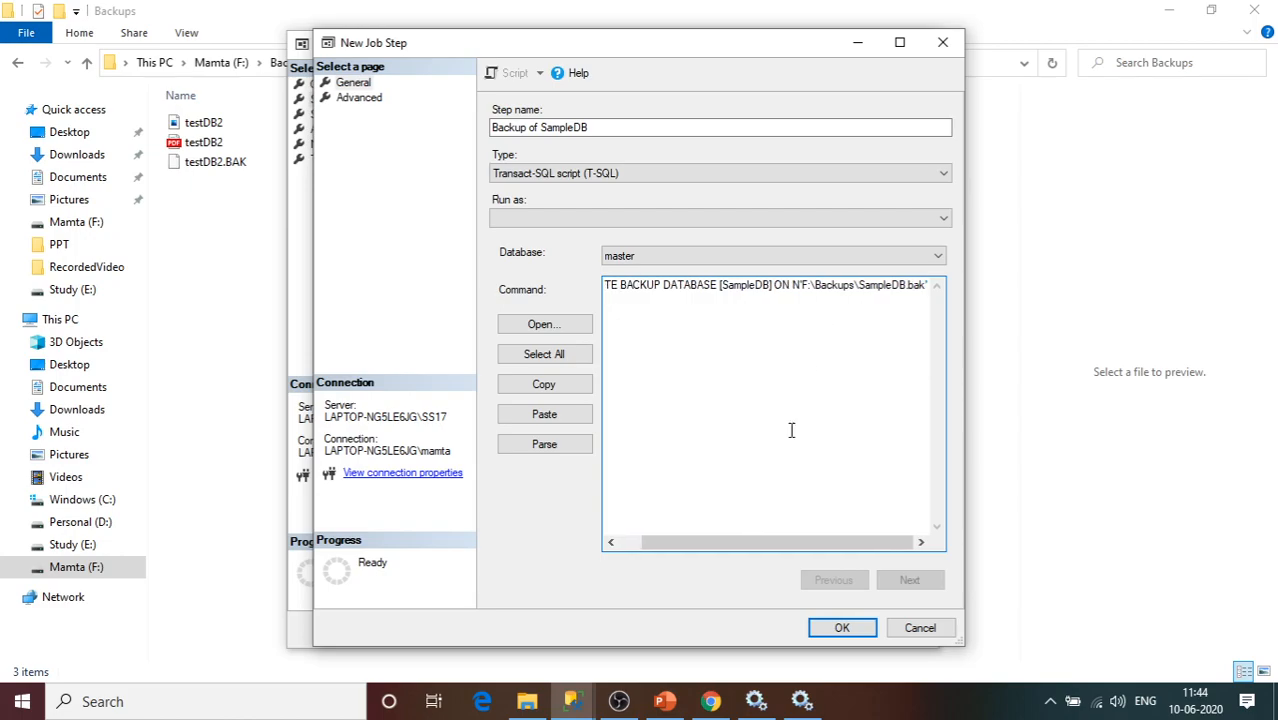
click(633, 545)
click(842, 628)
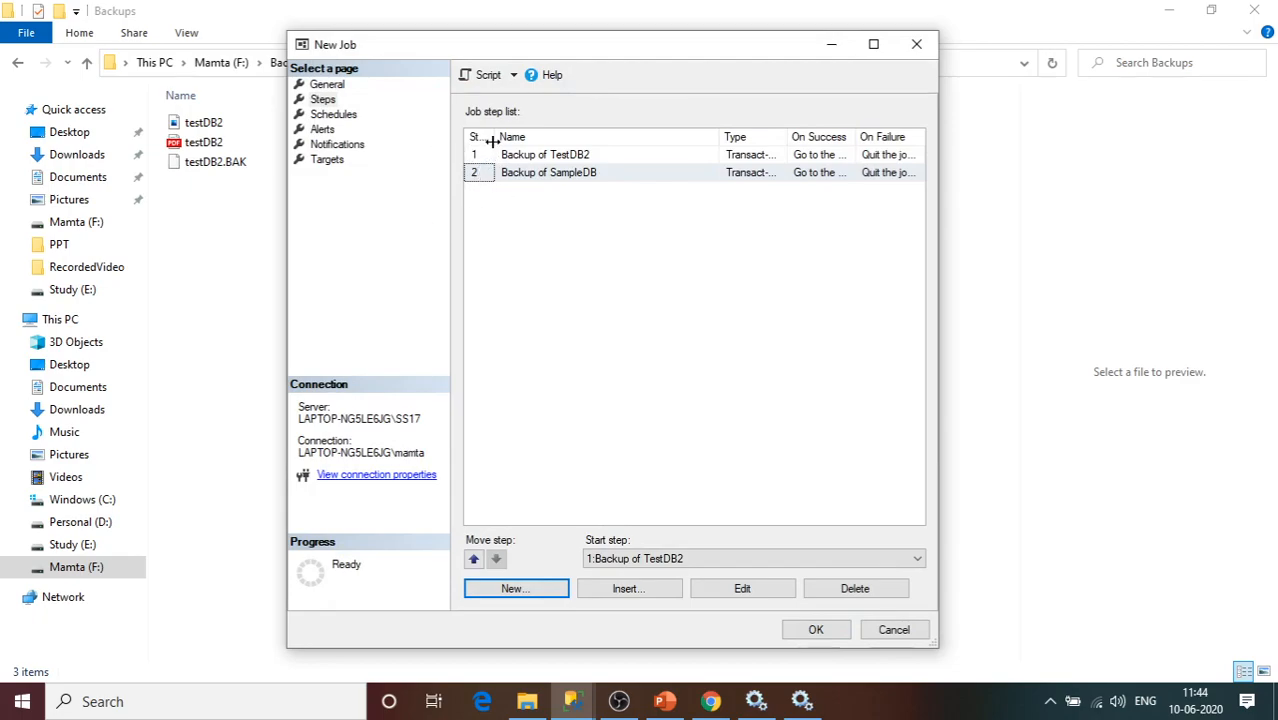
Check the Backup of TestDB2 and Backup of SampleDB rows in the job's step list.
click(512, 170)
click(567, 156)
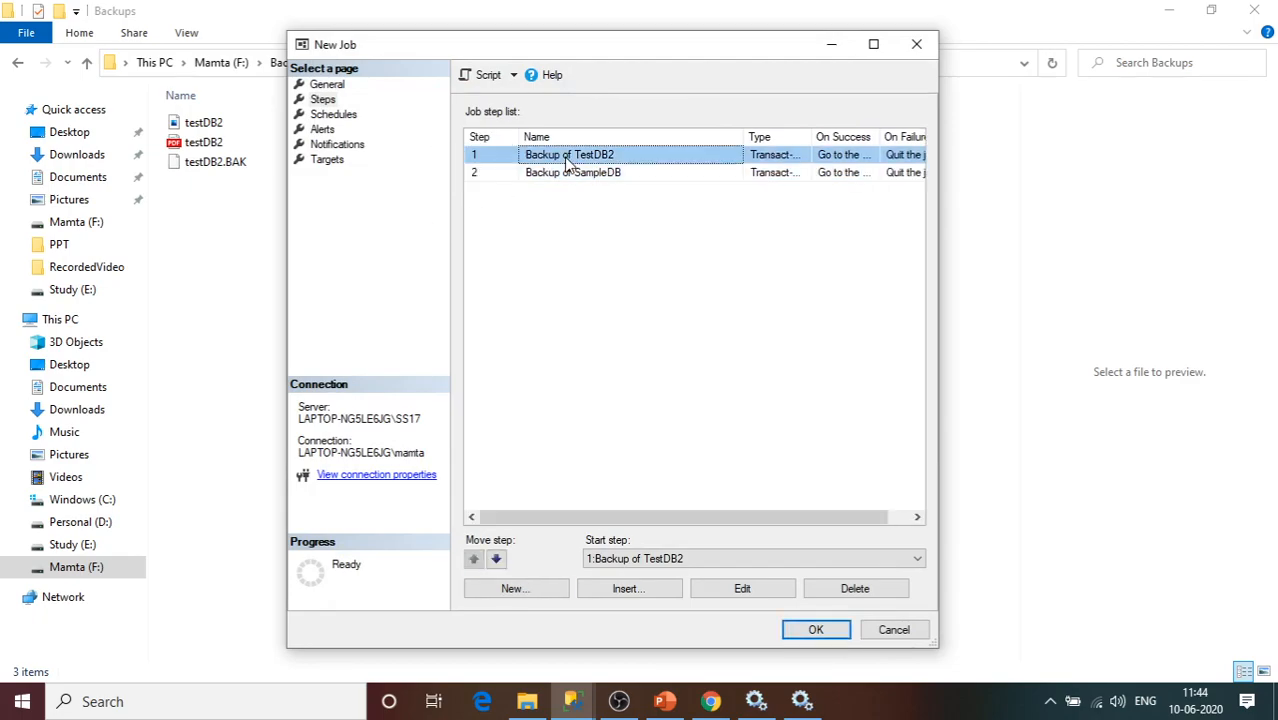
click(606, 173)
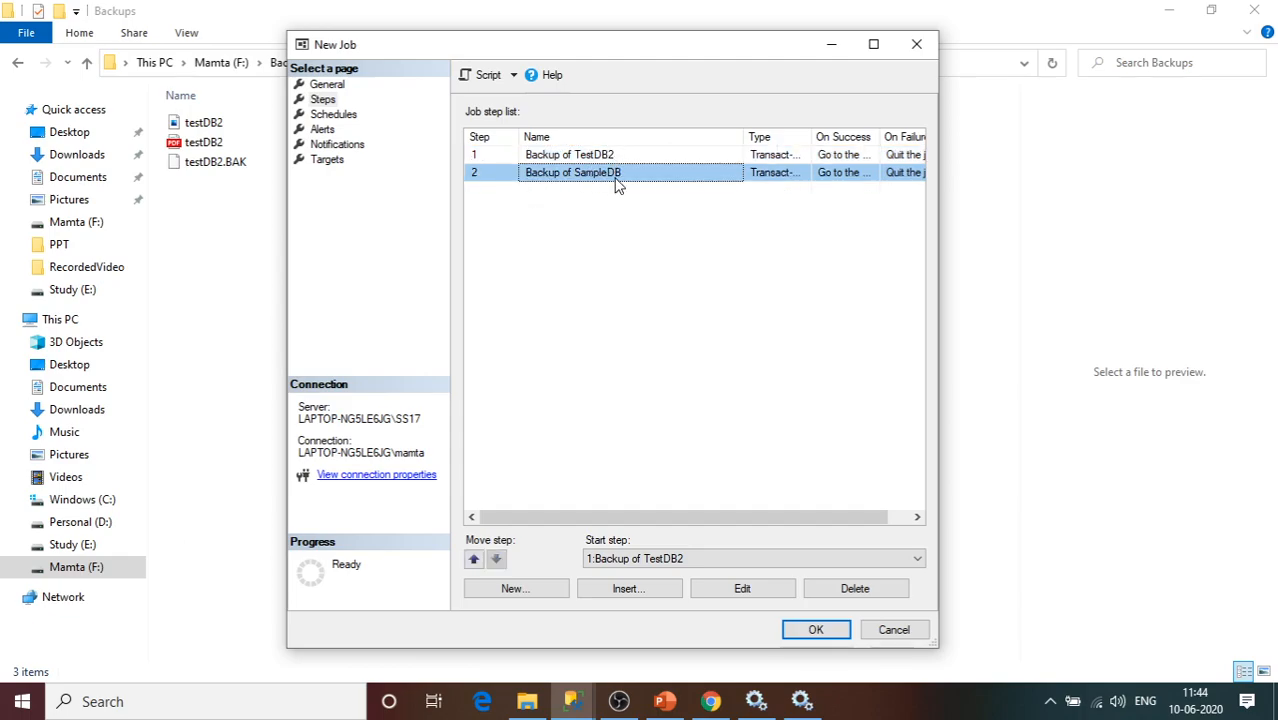
Go to the job's Schedules page and start a new job schedule.
click(333, 116)
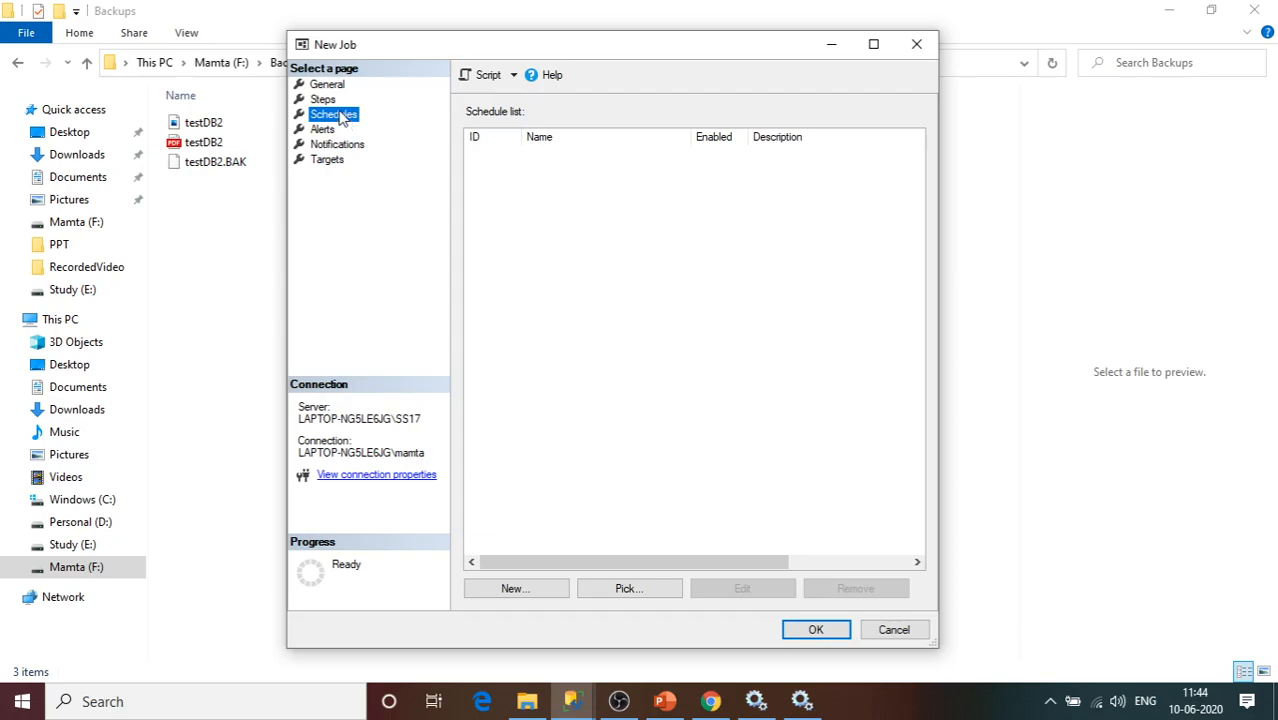
click(324, 102)
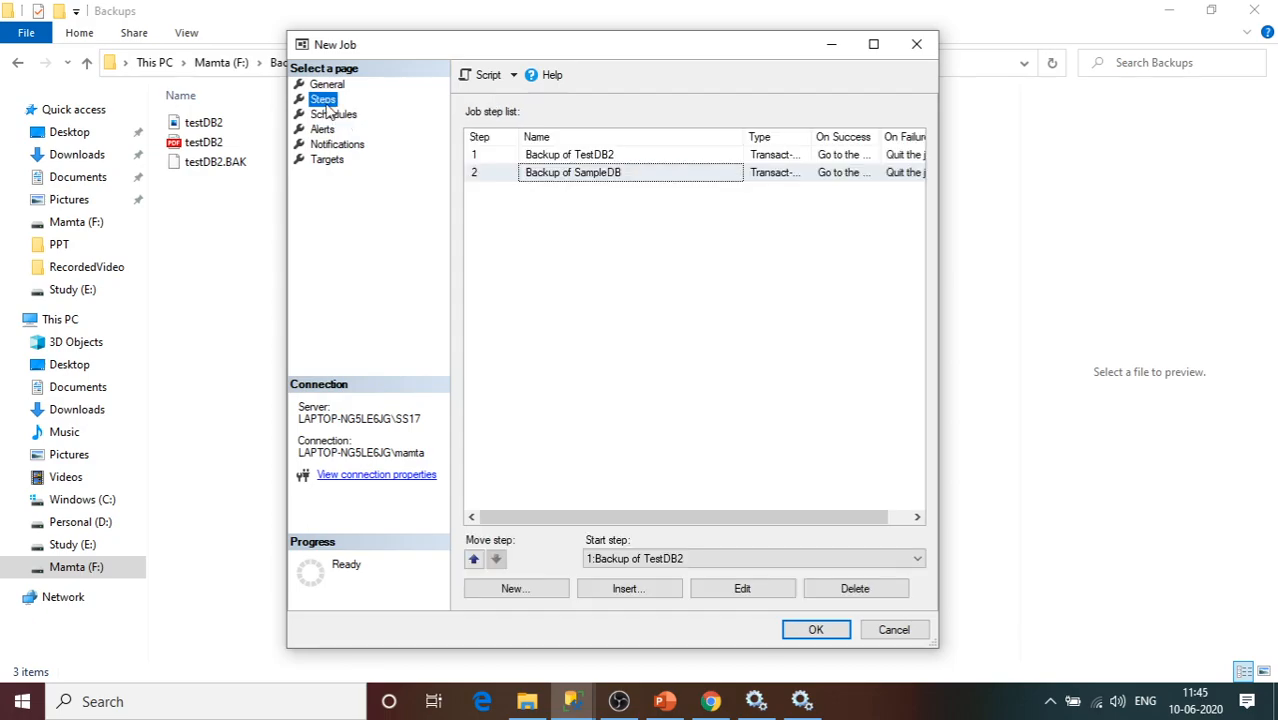
click(332, 115)
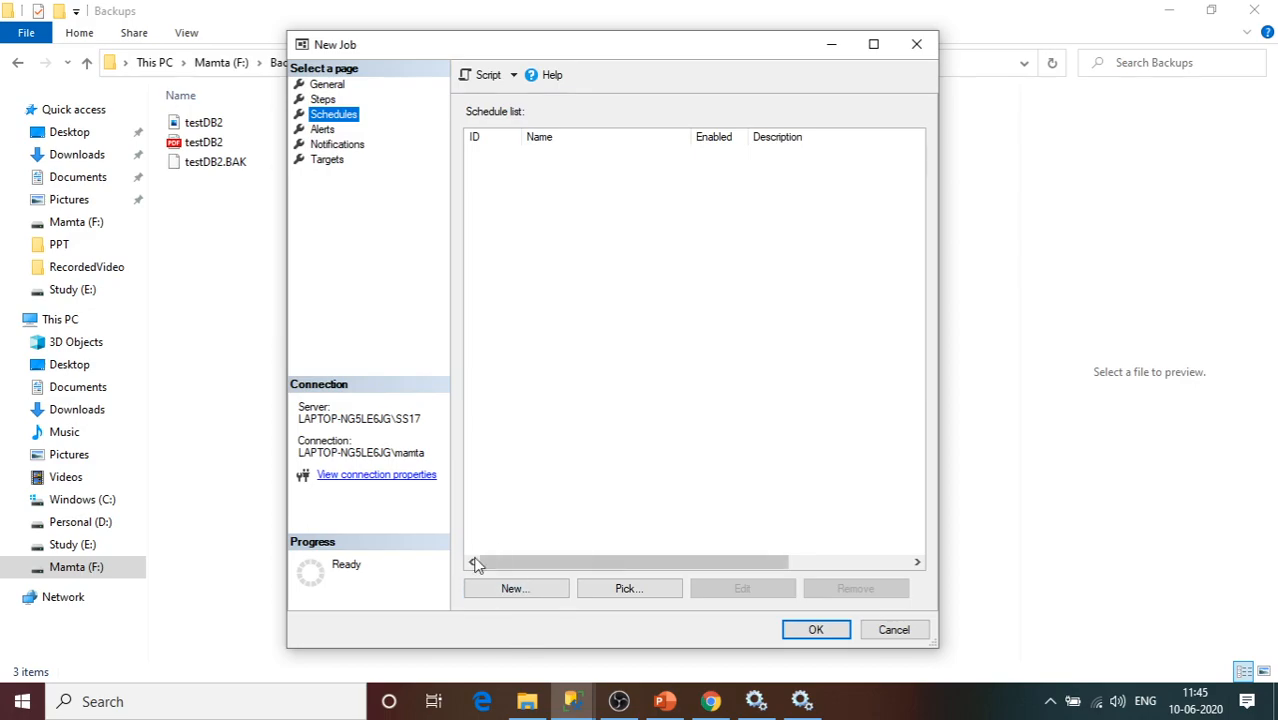
click(512, 589)
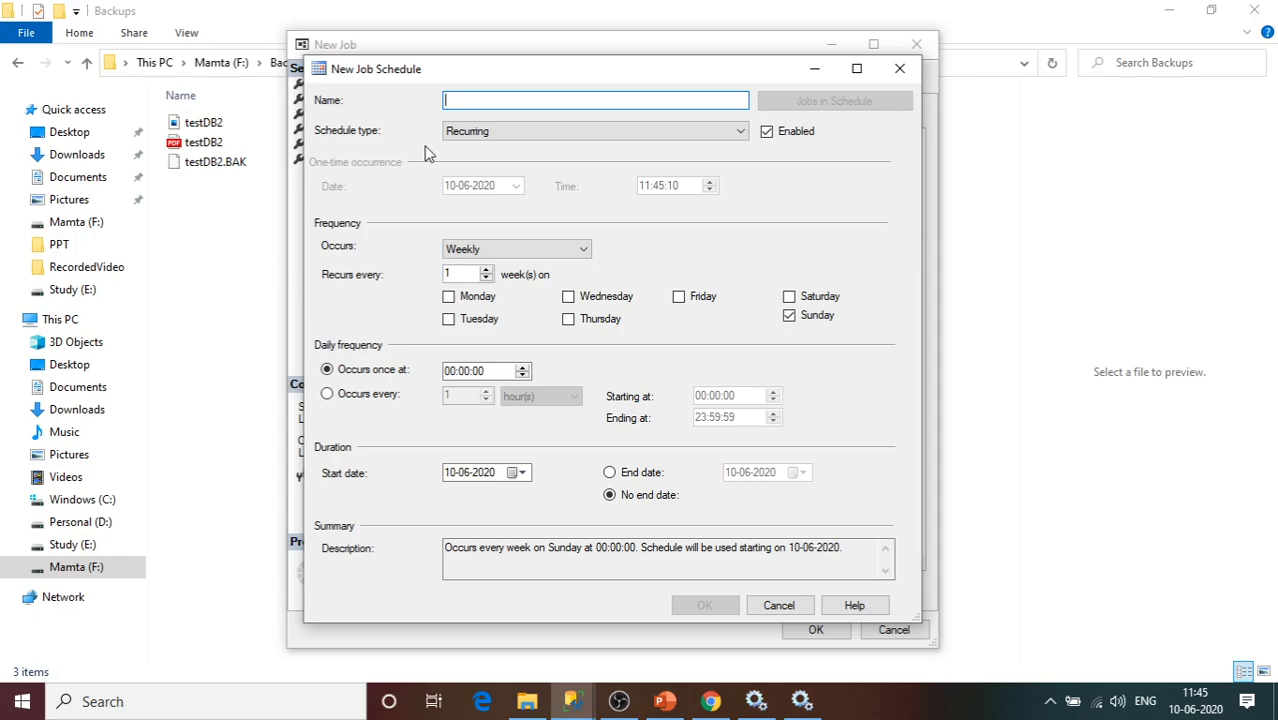
Name the schedule 'sechuling', keep it Recurring, and make it occur Daily.
text(sechuling)
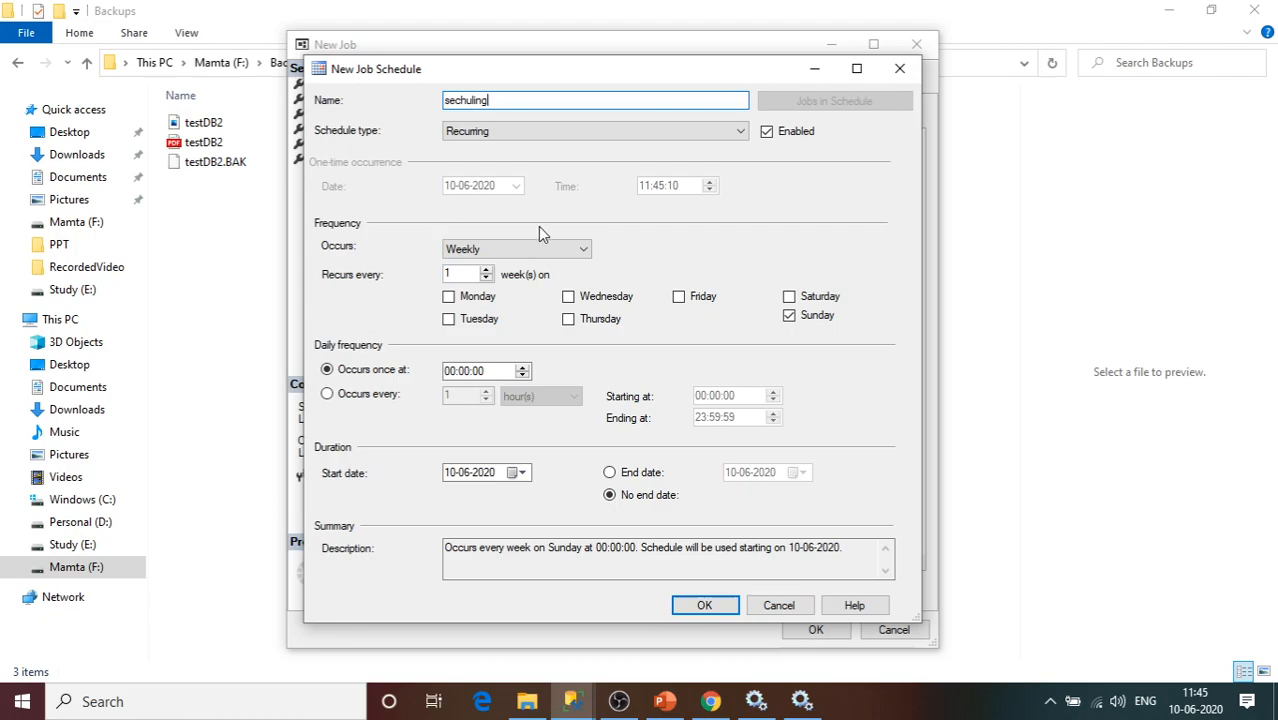
click(660, 134)
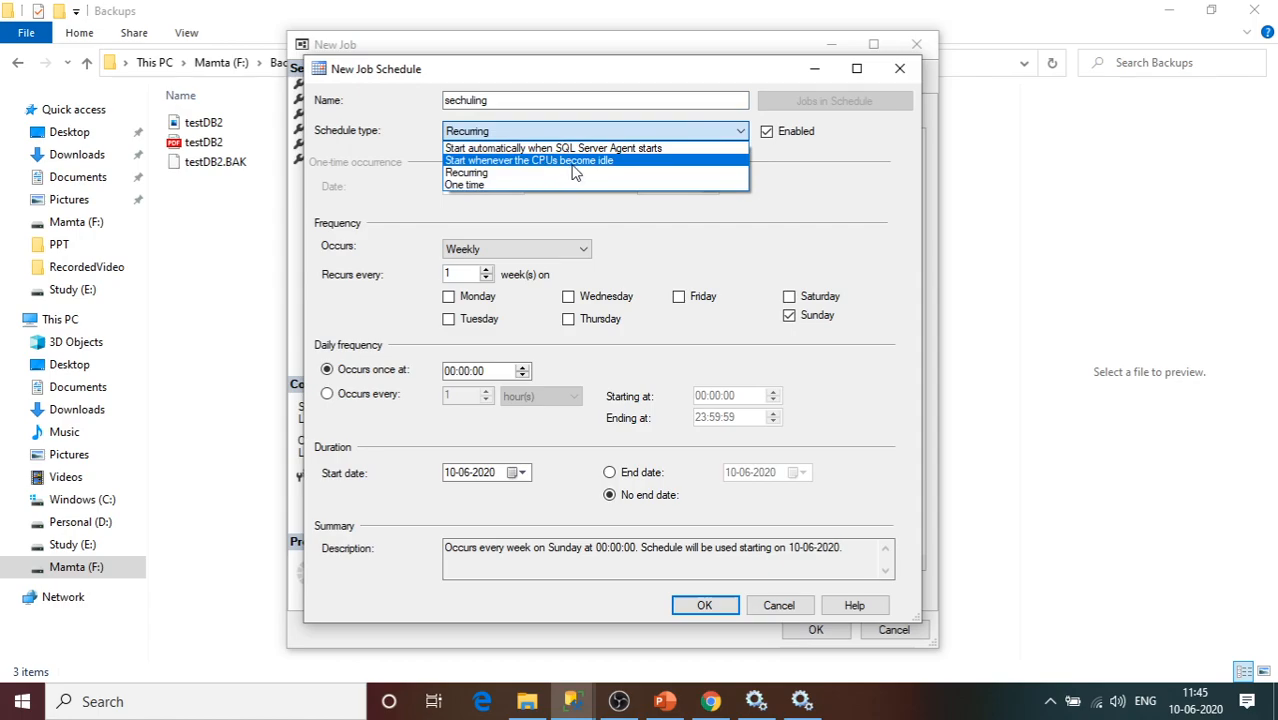
click(514, 176)
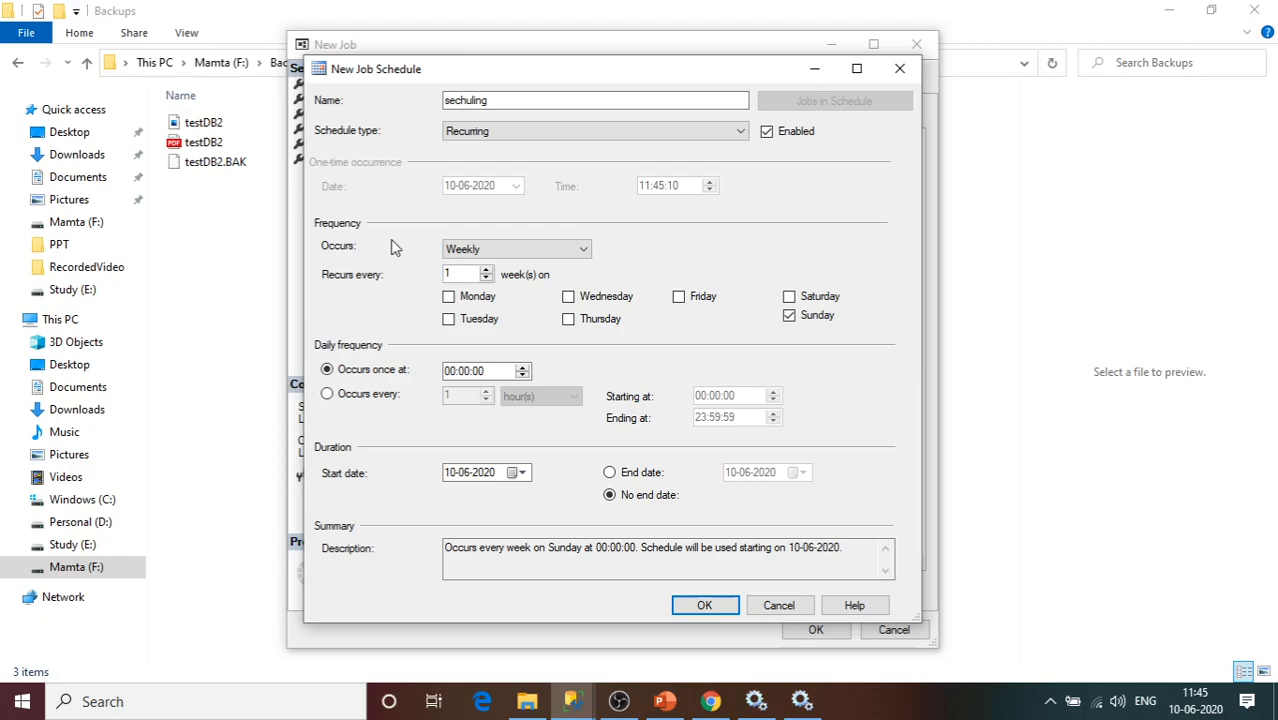
click(538, 250)
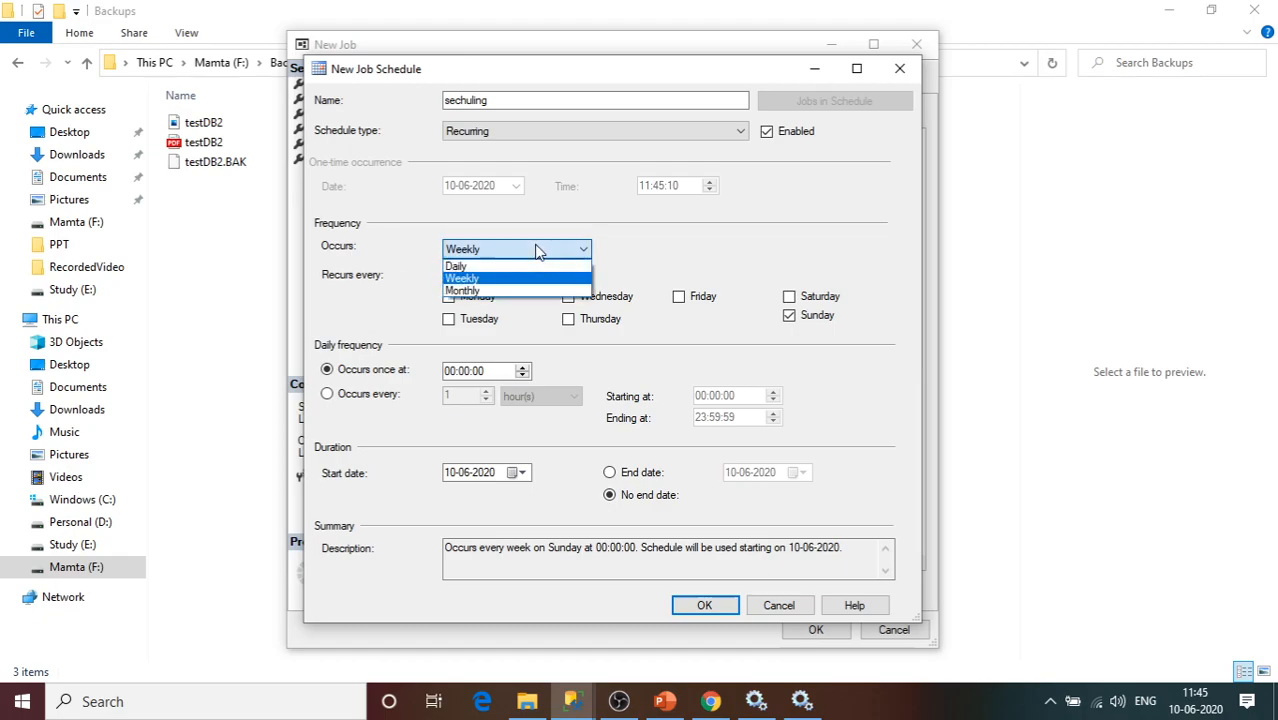
click(466, 266)
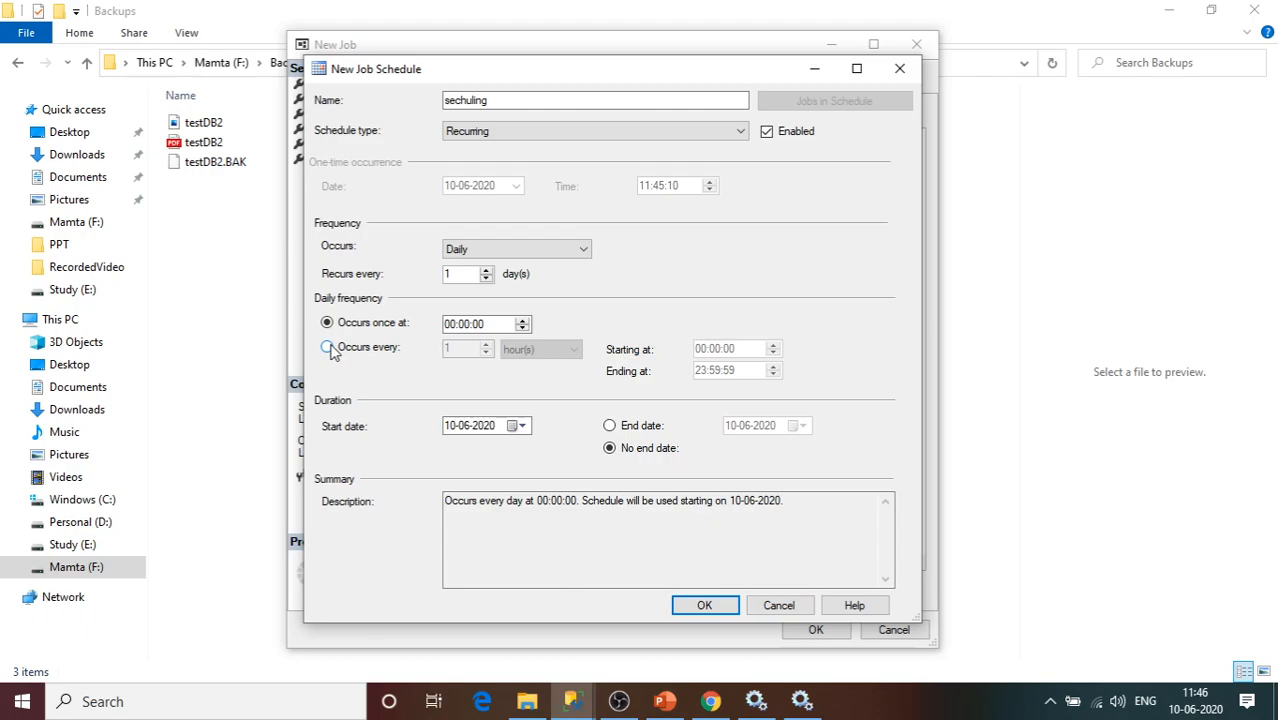
Set the daily one-time run to 14:00:00.
click(522, 320)
click(522, 320)
click(522, 320)
click(522, 320)
click(526, 320)
click(526, 320)
click(522, 320)
click(522, 320)
click(522, 320)
click(522, 320)
click(522, 320)
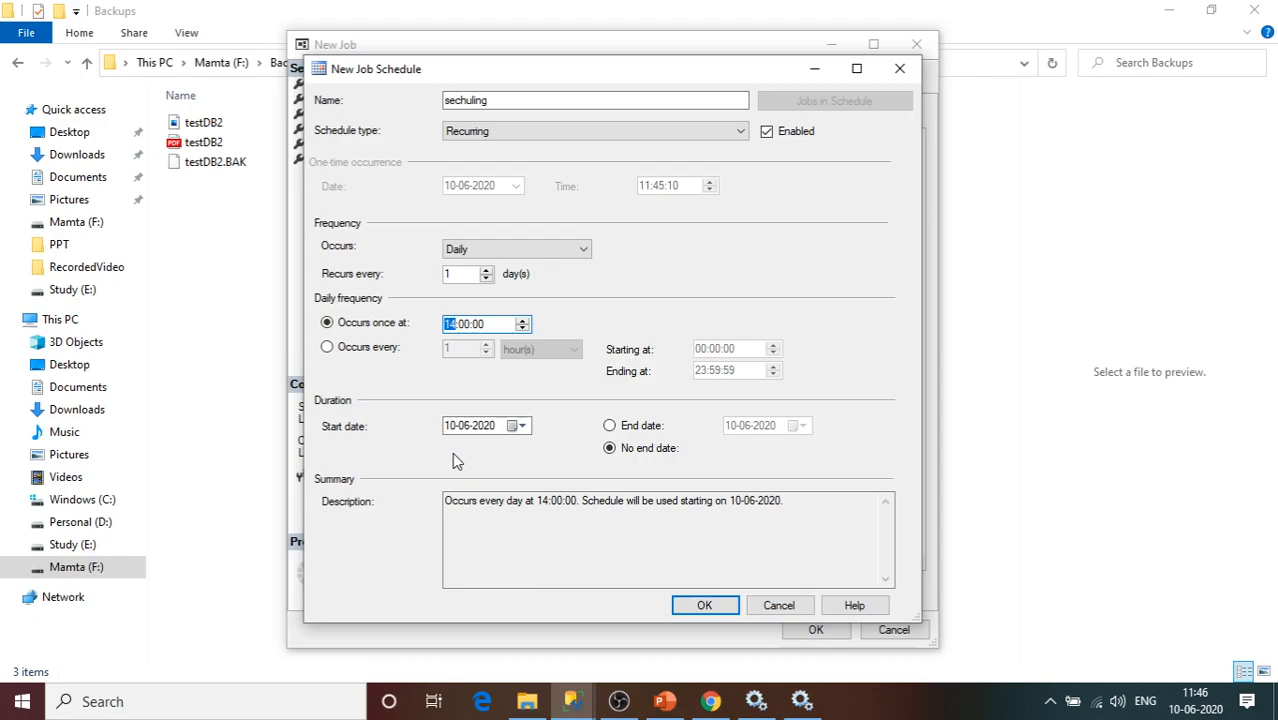
Keep No end date, check the summary description, and save the sechuling schedule.
click(609, 426)
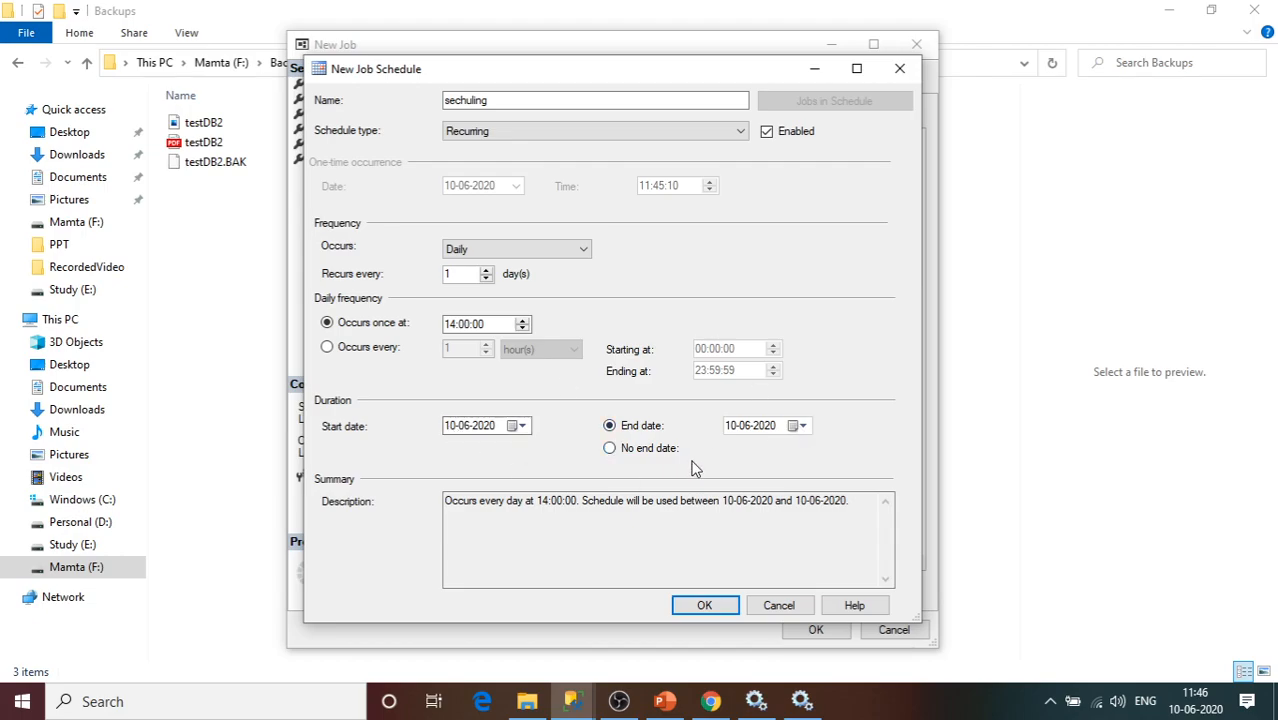
click(610, 449)
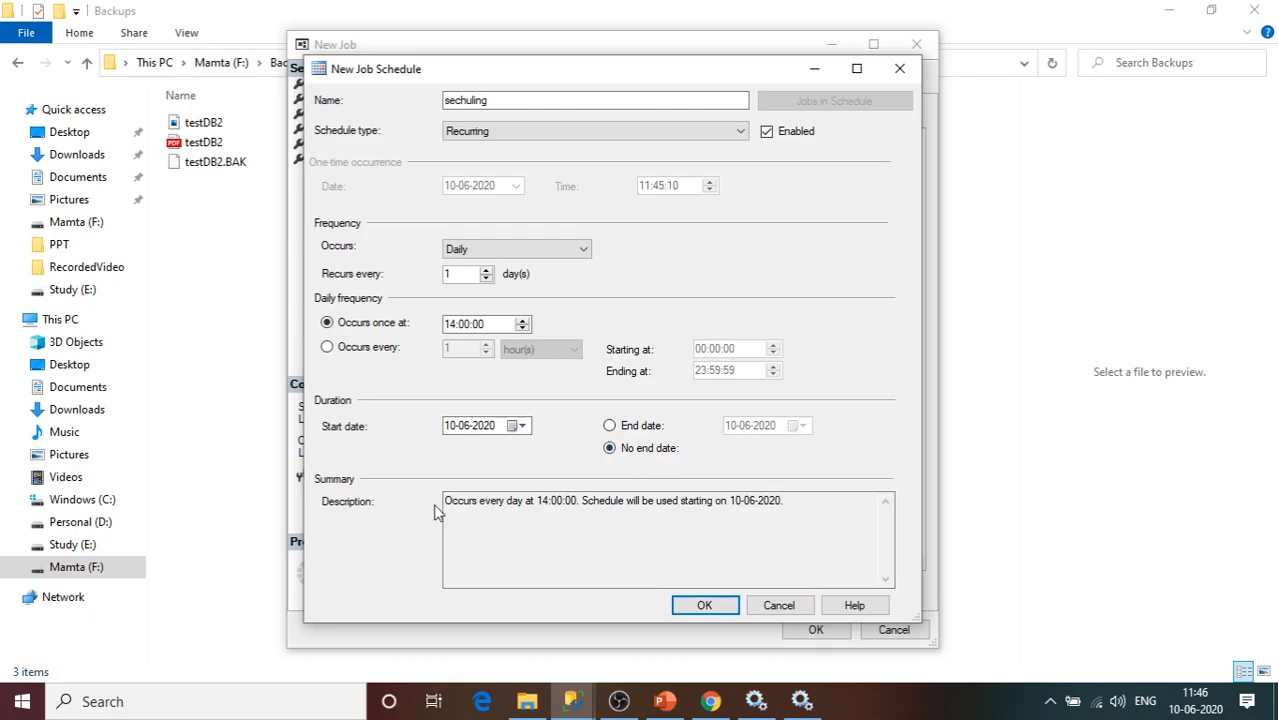
drag(784, 506, 442, 506)
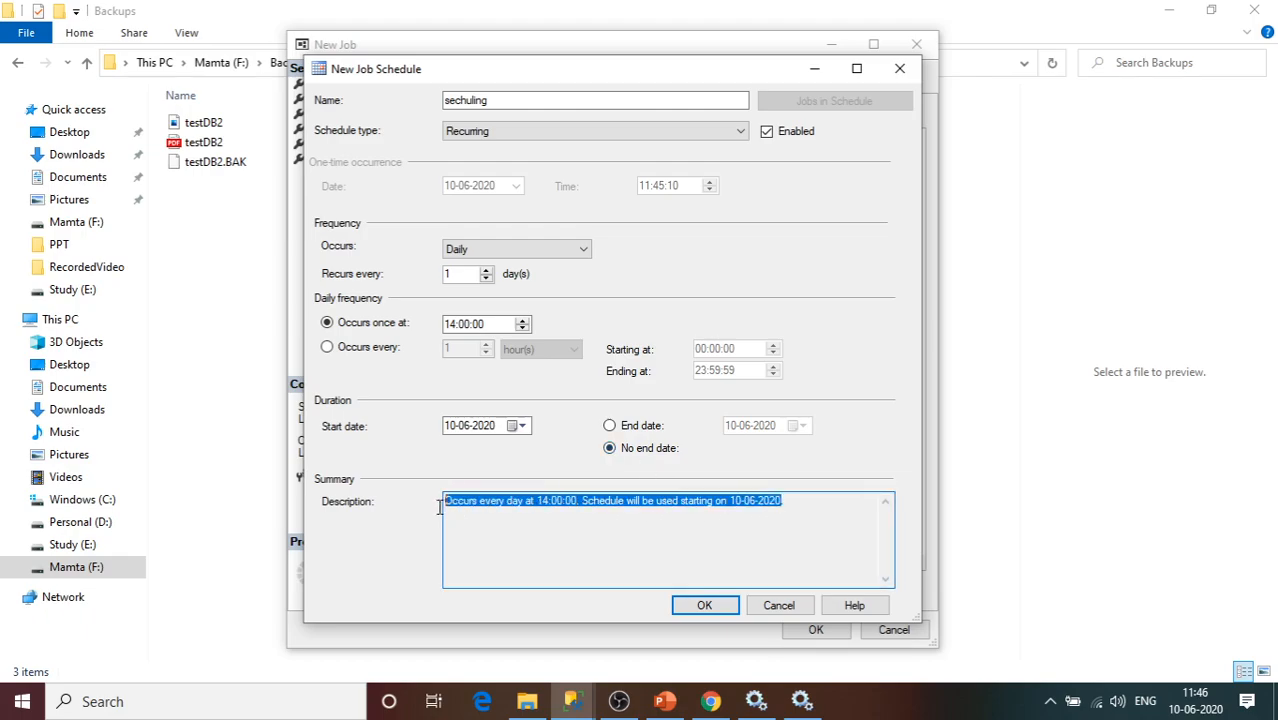
click(487, 530)
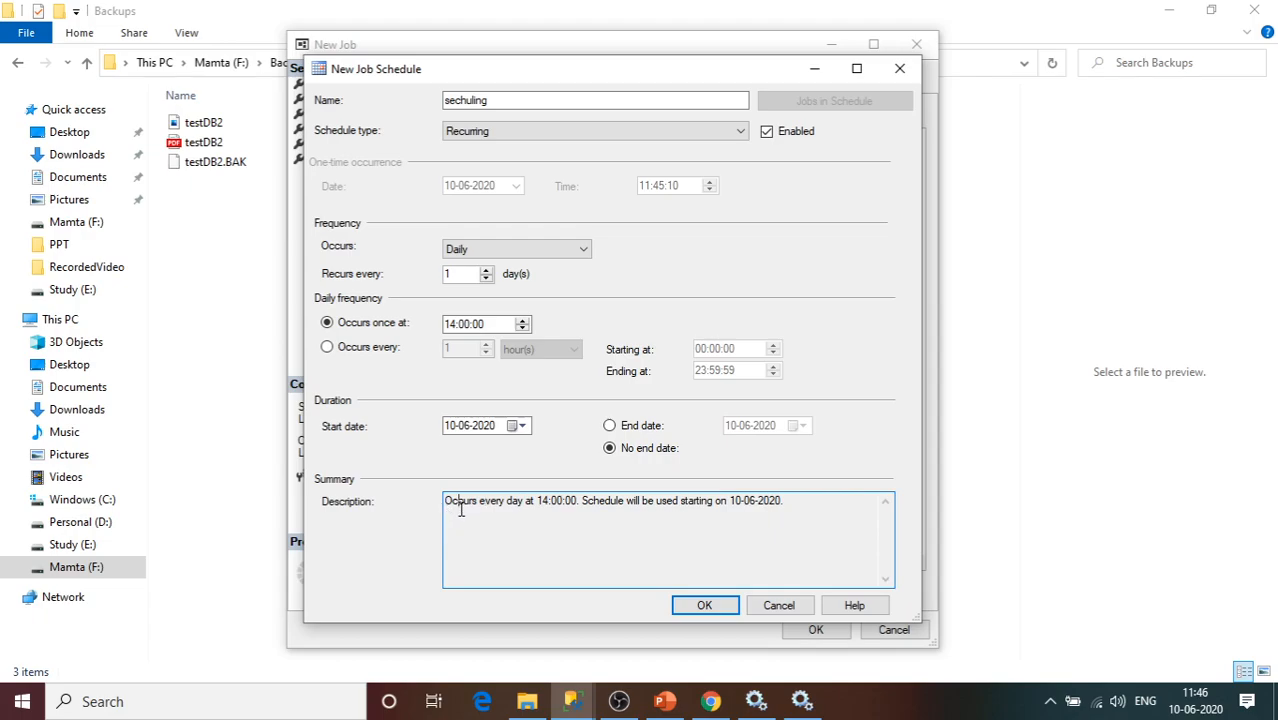
click(461, 510)
drag(647, 502, 772, 504)
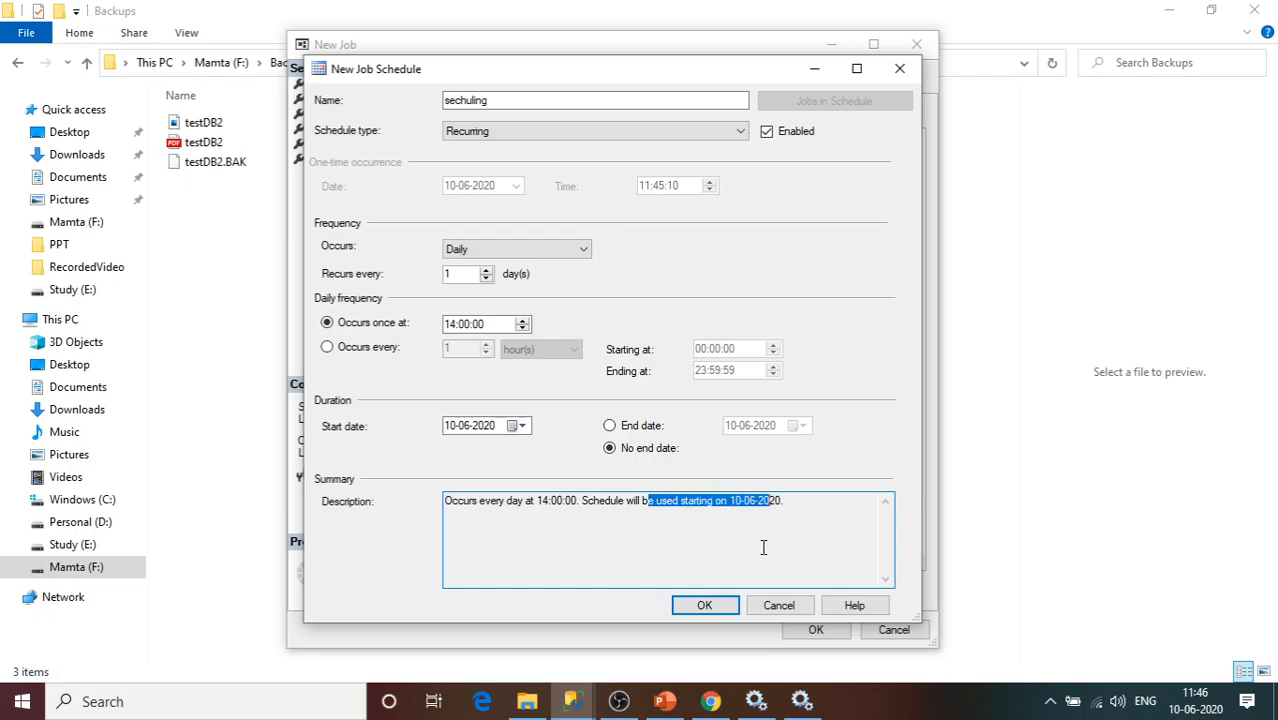
click(706, 605)
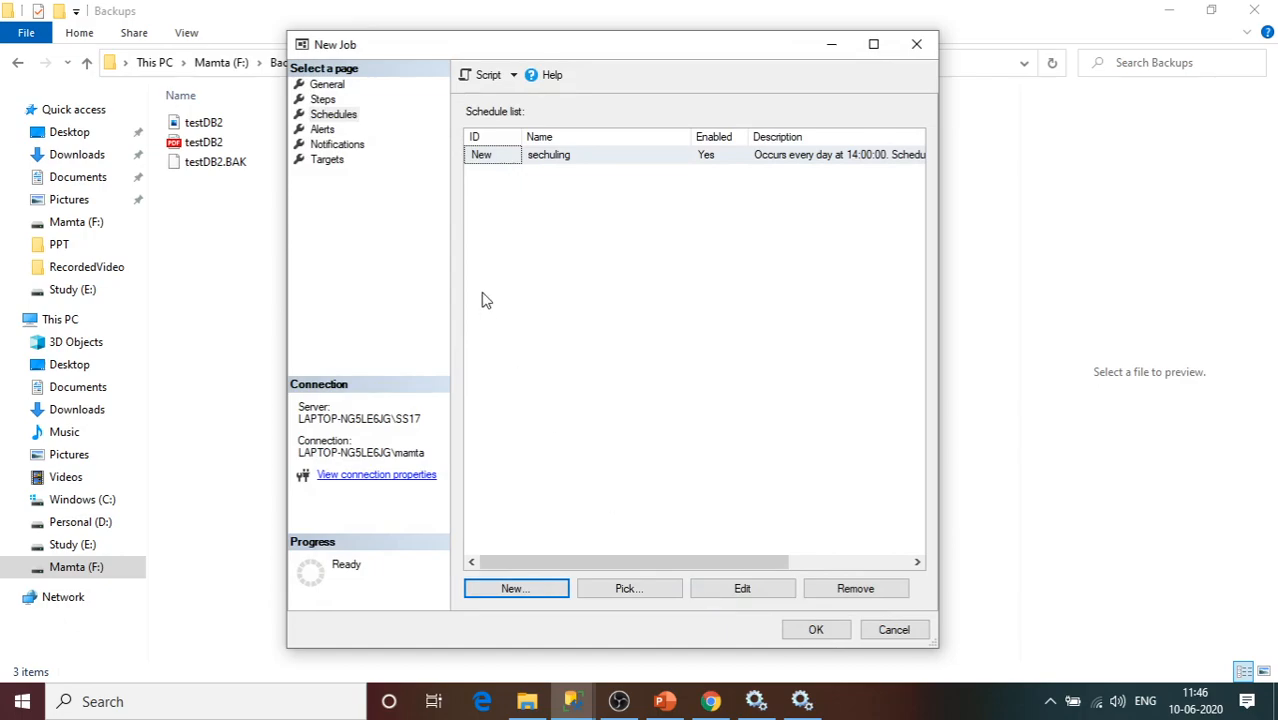
Review the Alerts, Notifications, General, Steps and Schedules pages, then create BackupDB_Automate.
click(324, 130)
click(330, 145)
click(324, 131)
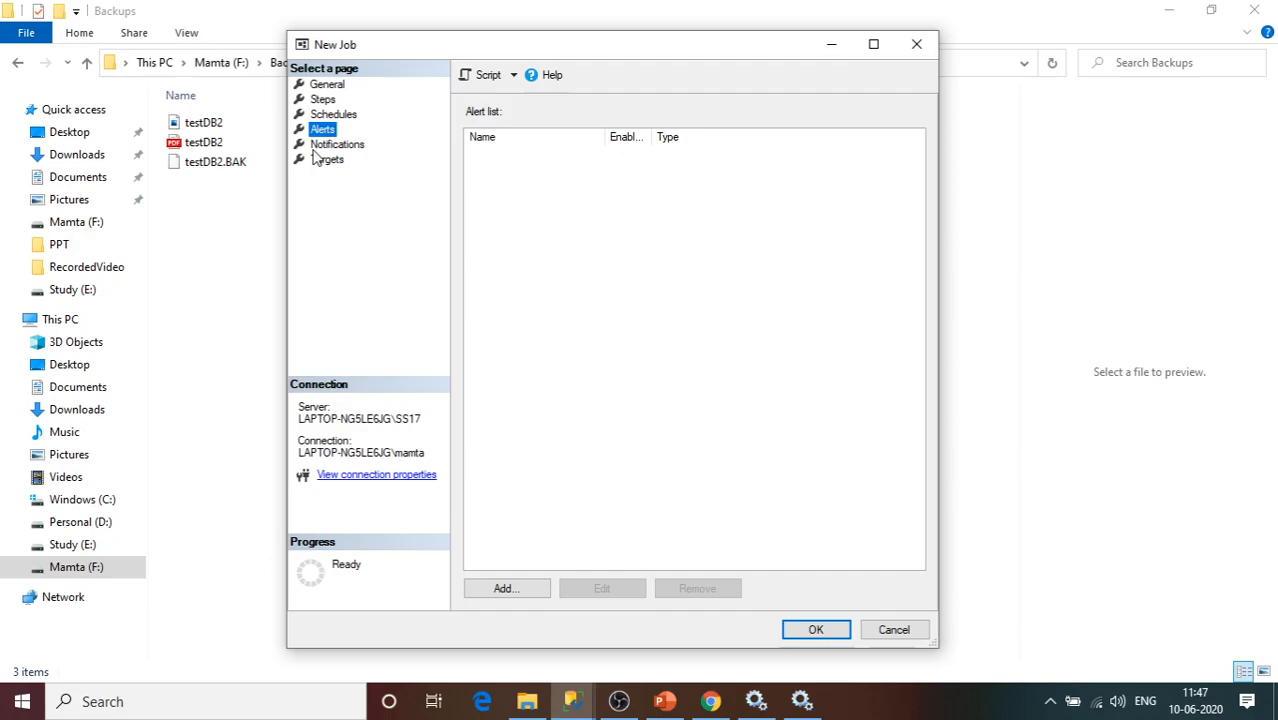
click(327, 86)
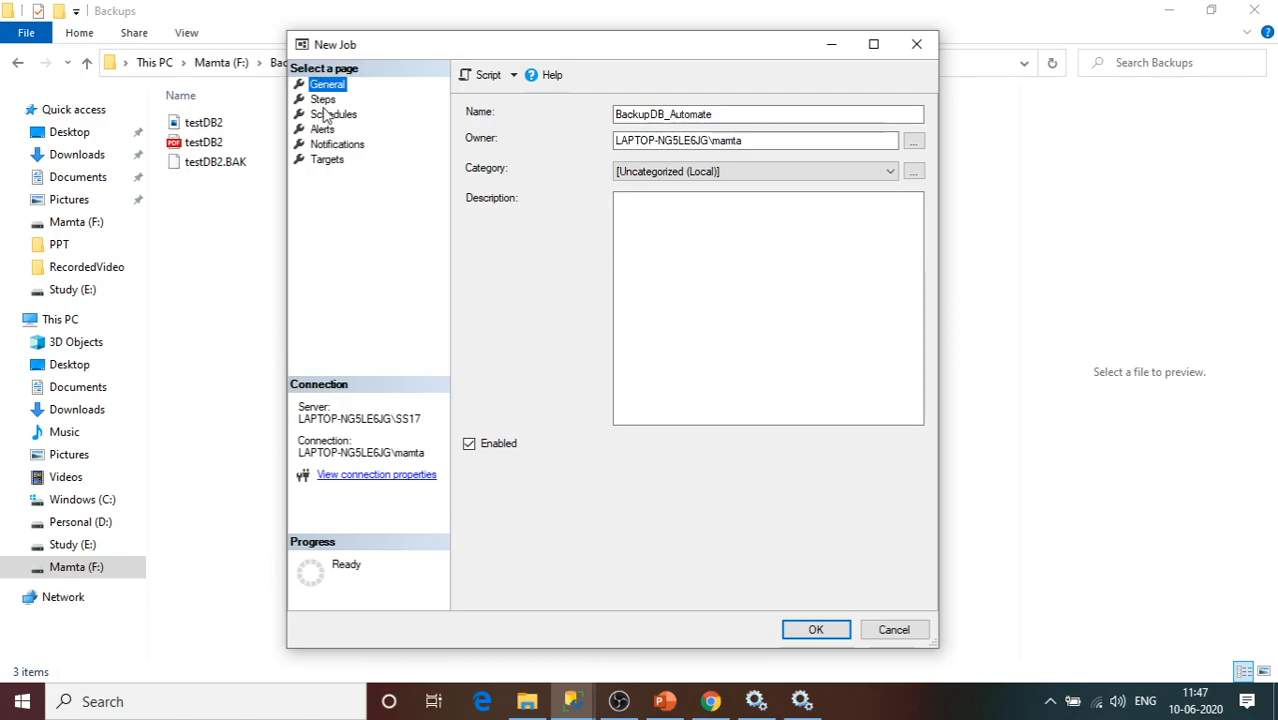
click(321, 101)
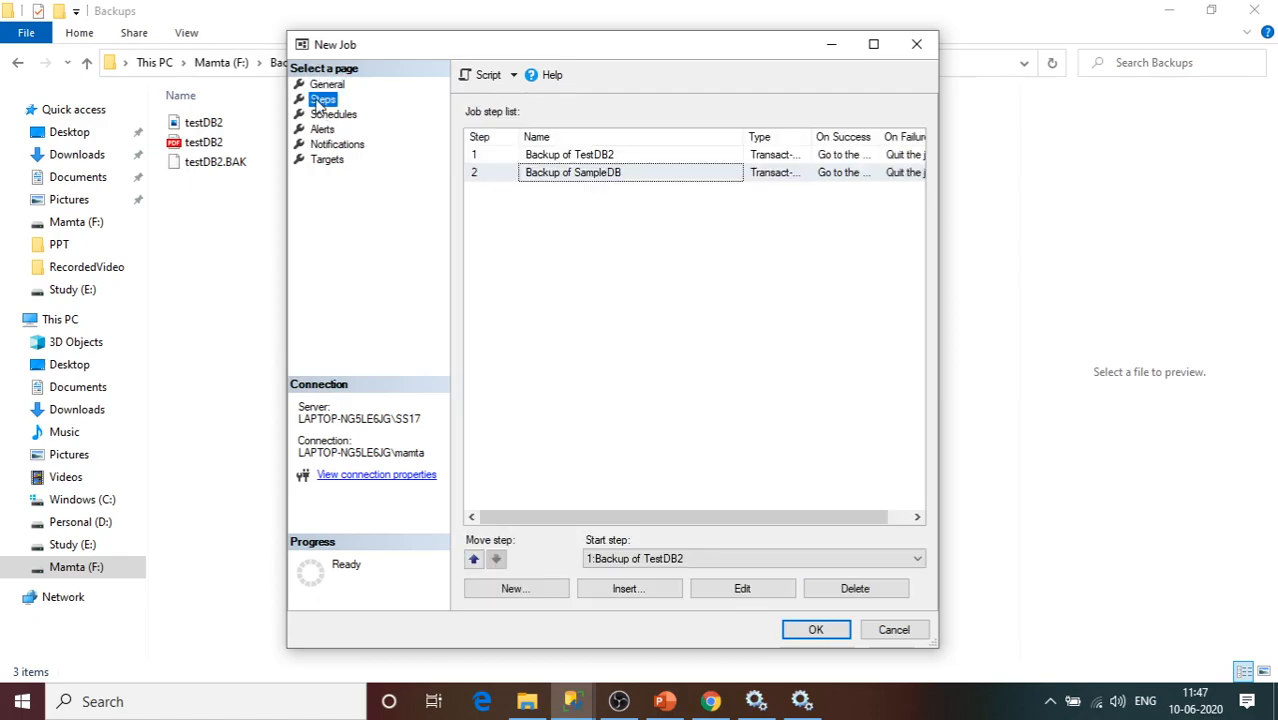
click(536, 156)
click(546, 172)
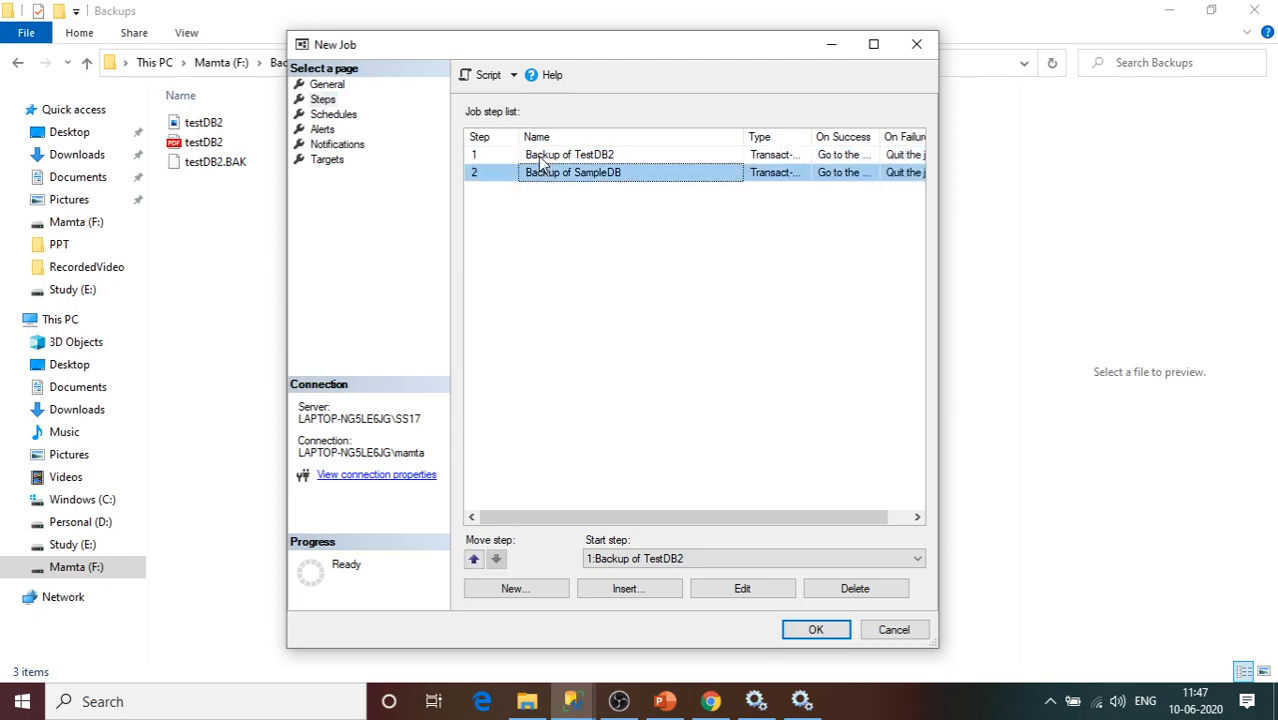
click(540, 156)
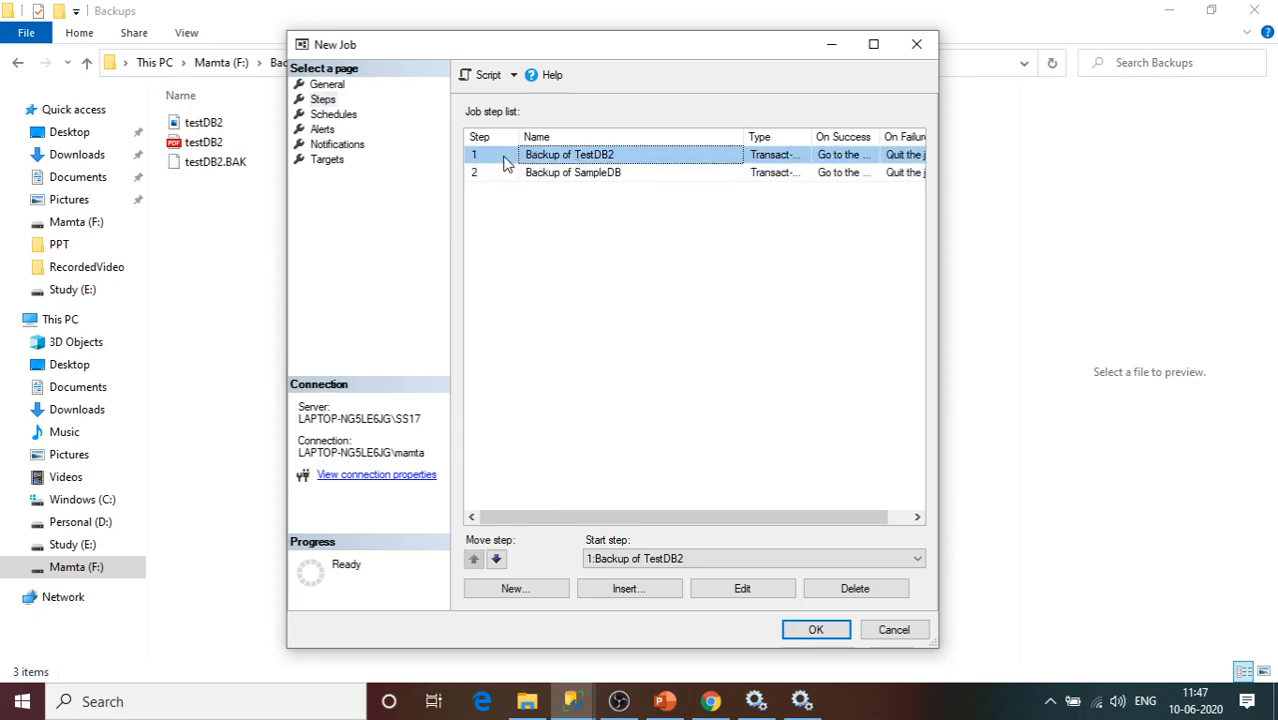
click(594, 176)
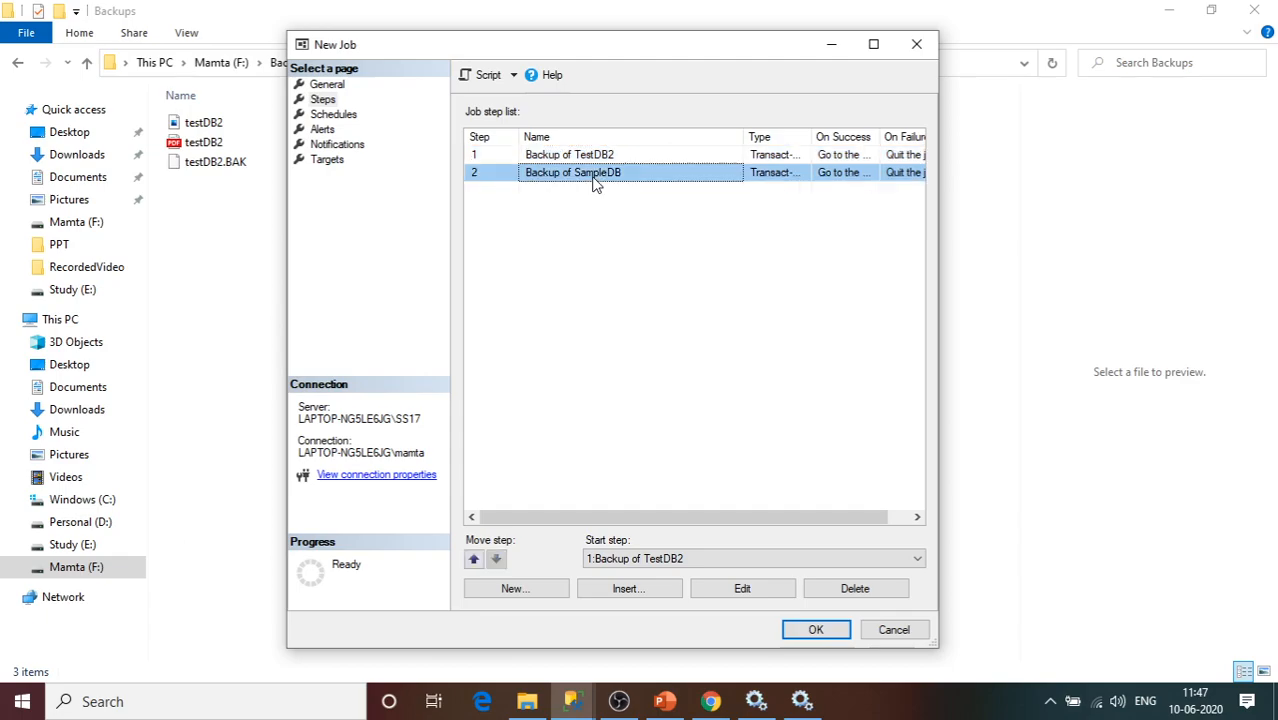
click(334, 118)
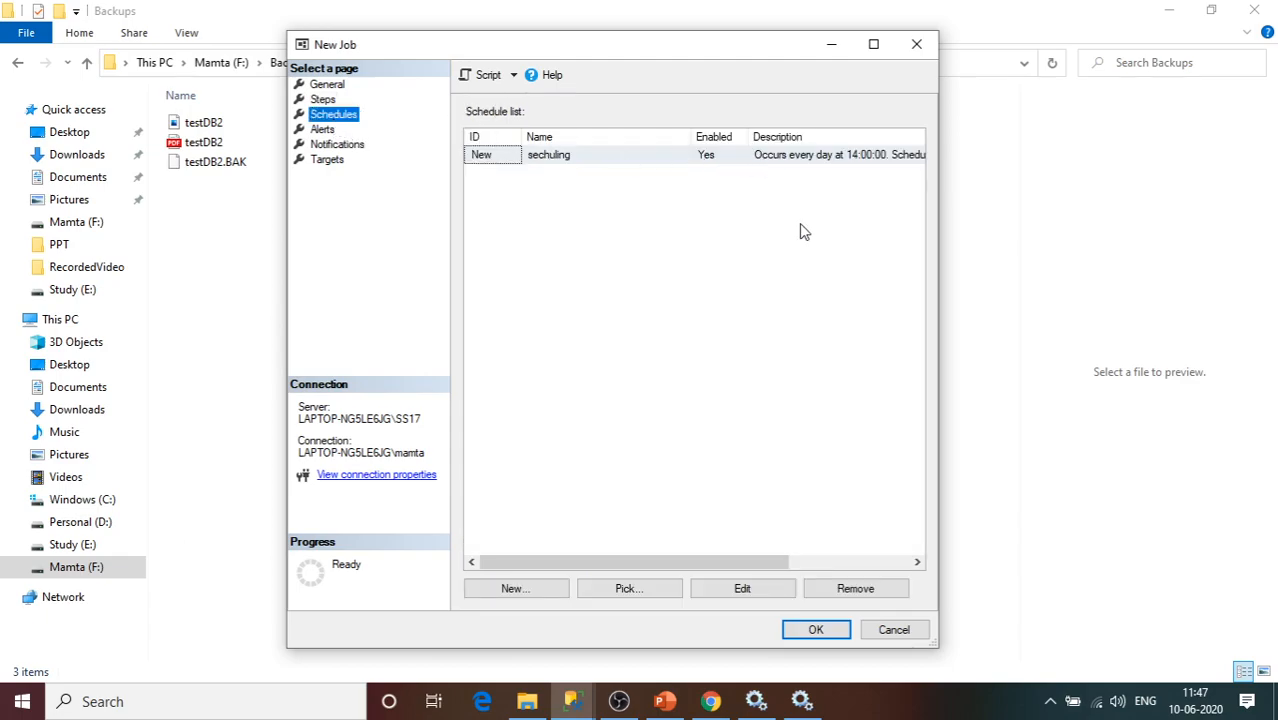
click(837, 630)
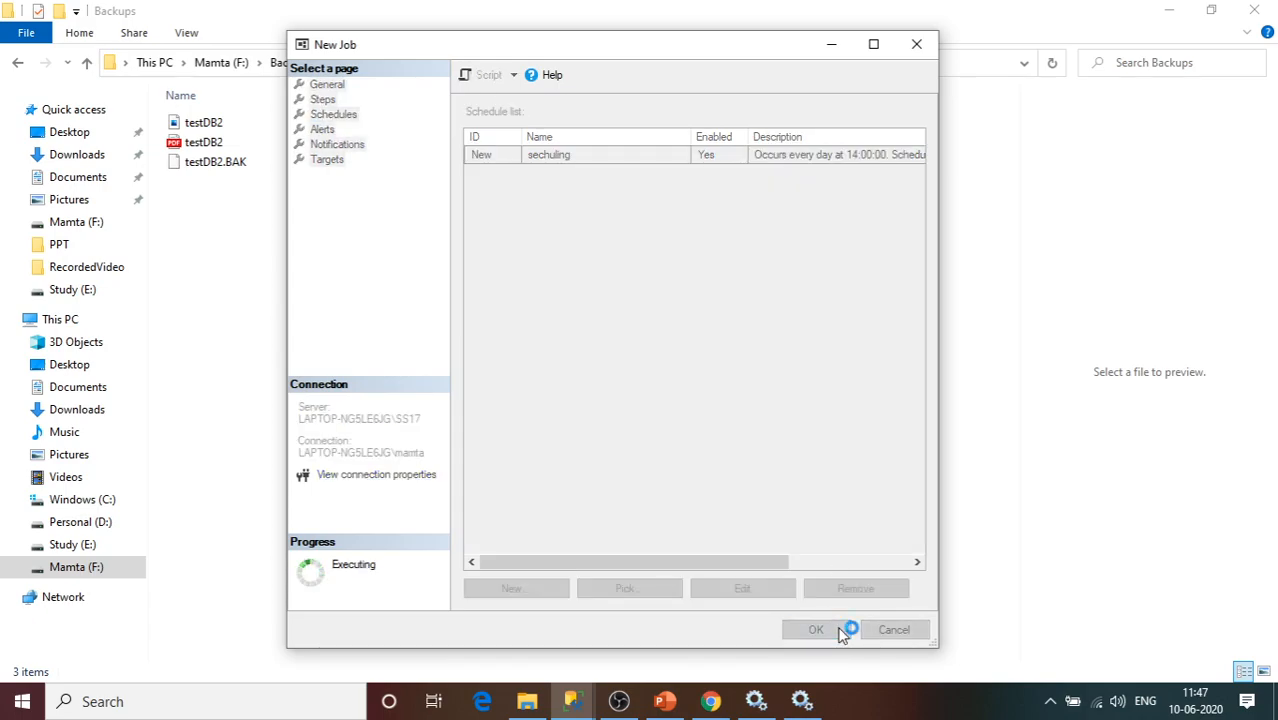
Expand SQL Server Agent Jobs and open Properties for the new BackupDB_Automate job.
click(578, 702)
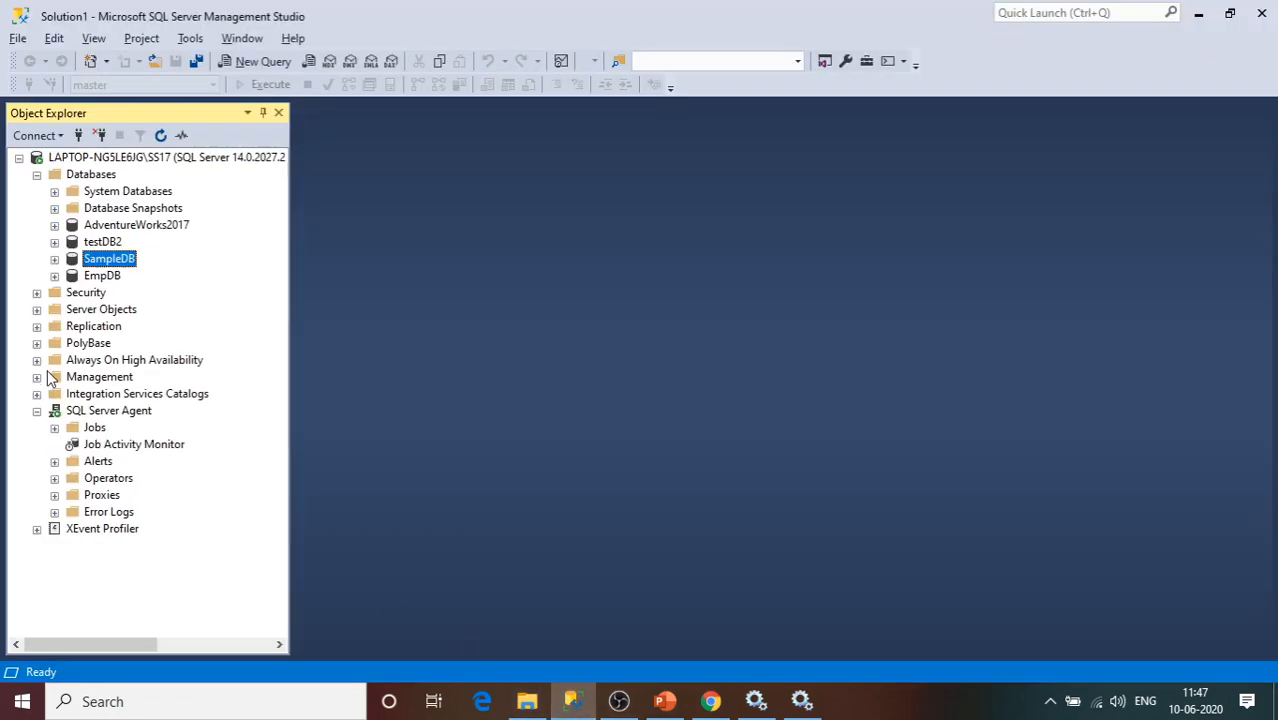
click(90, 428)
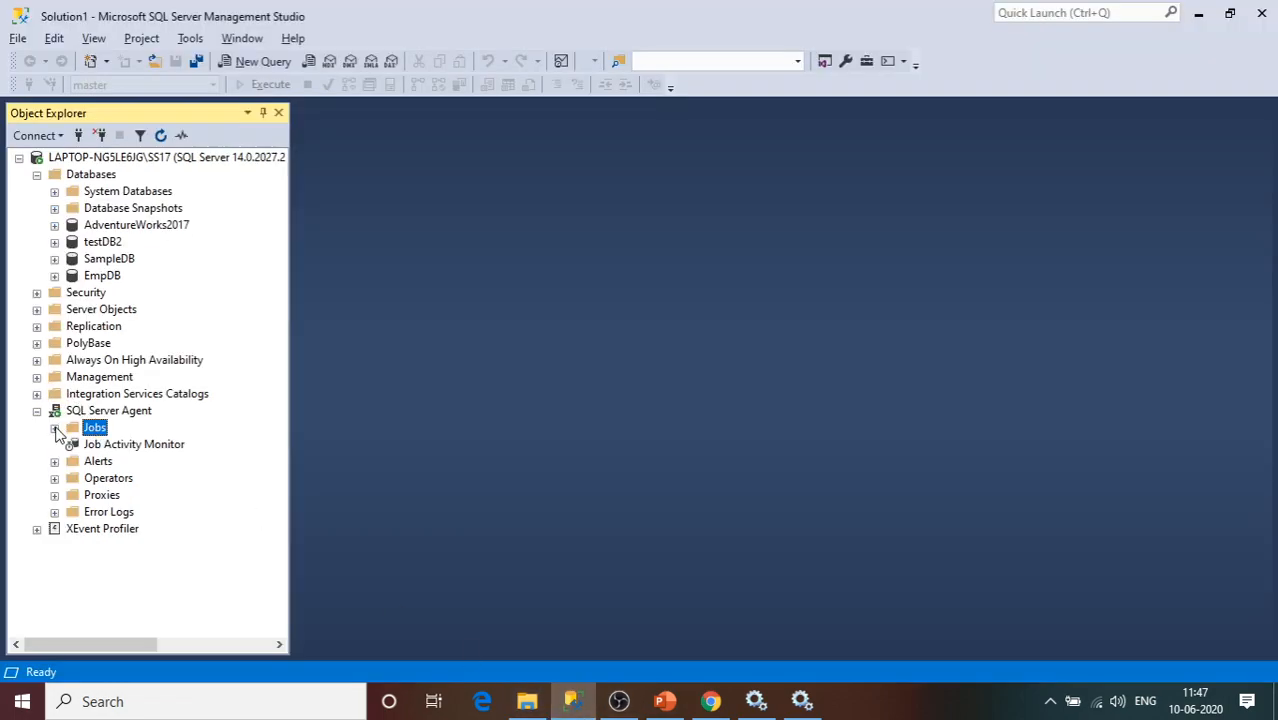
click(55, 428)
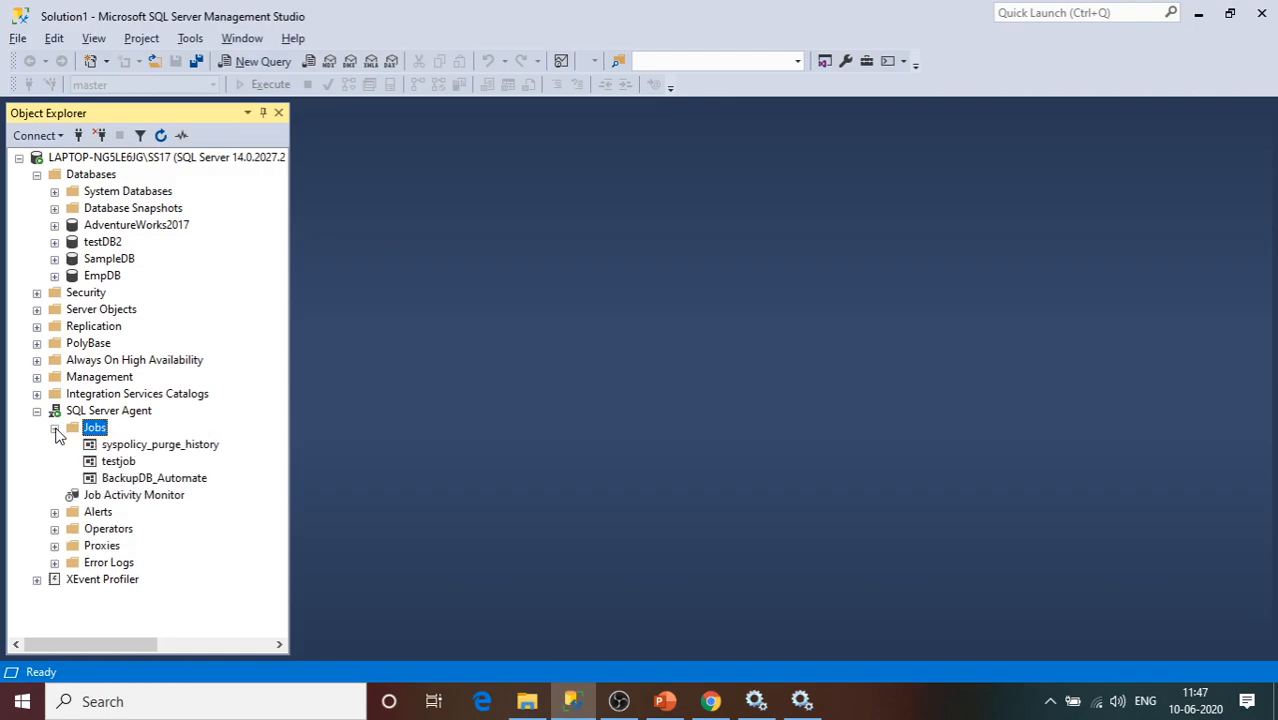
click(130, 479)
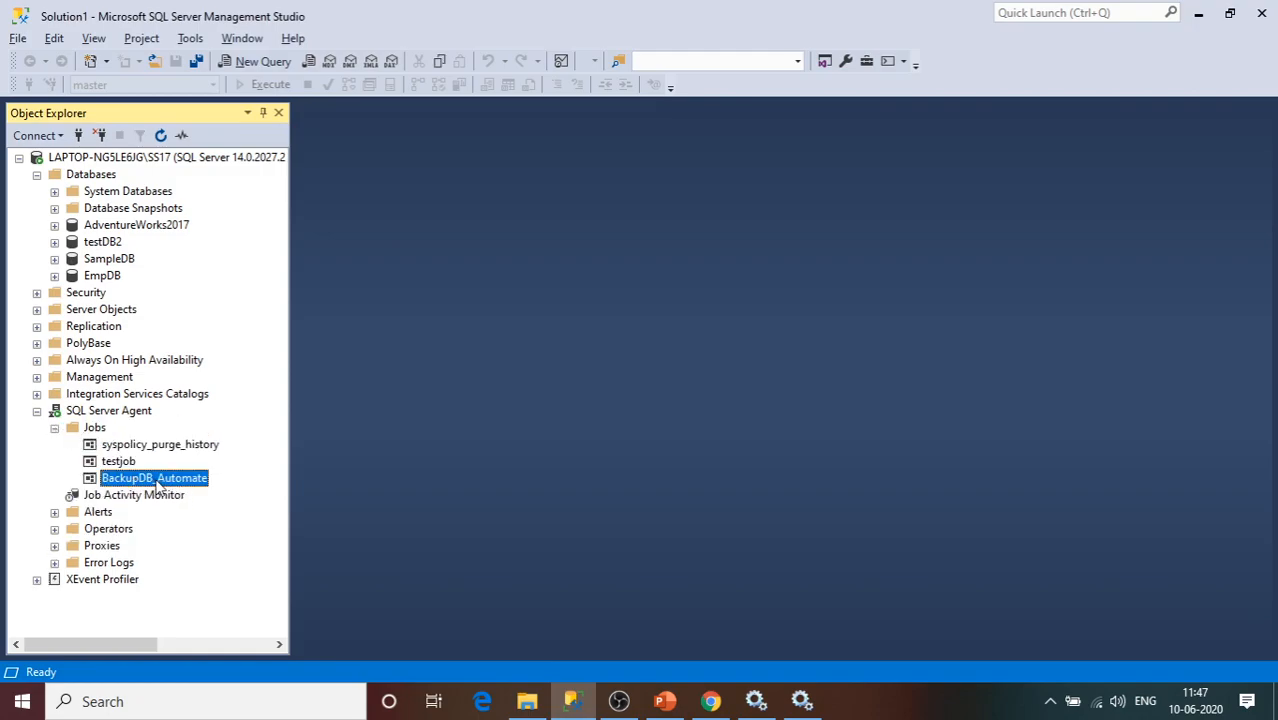
click(1050, 704)
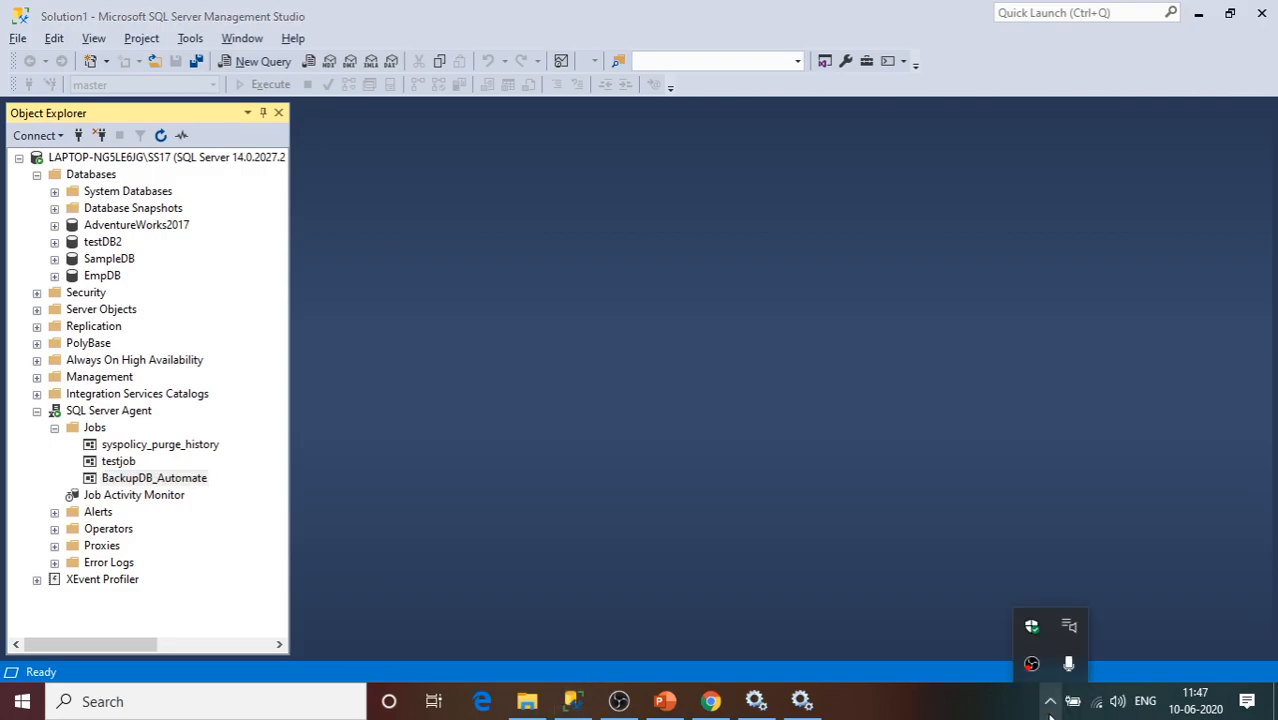
click(645, 598)
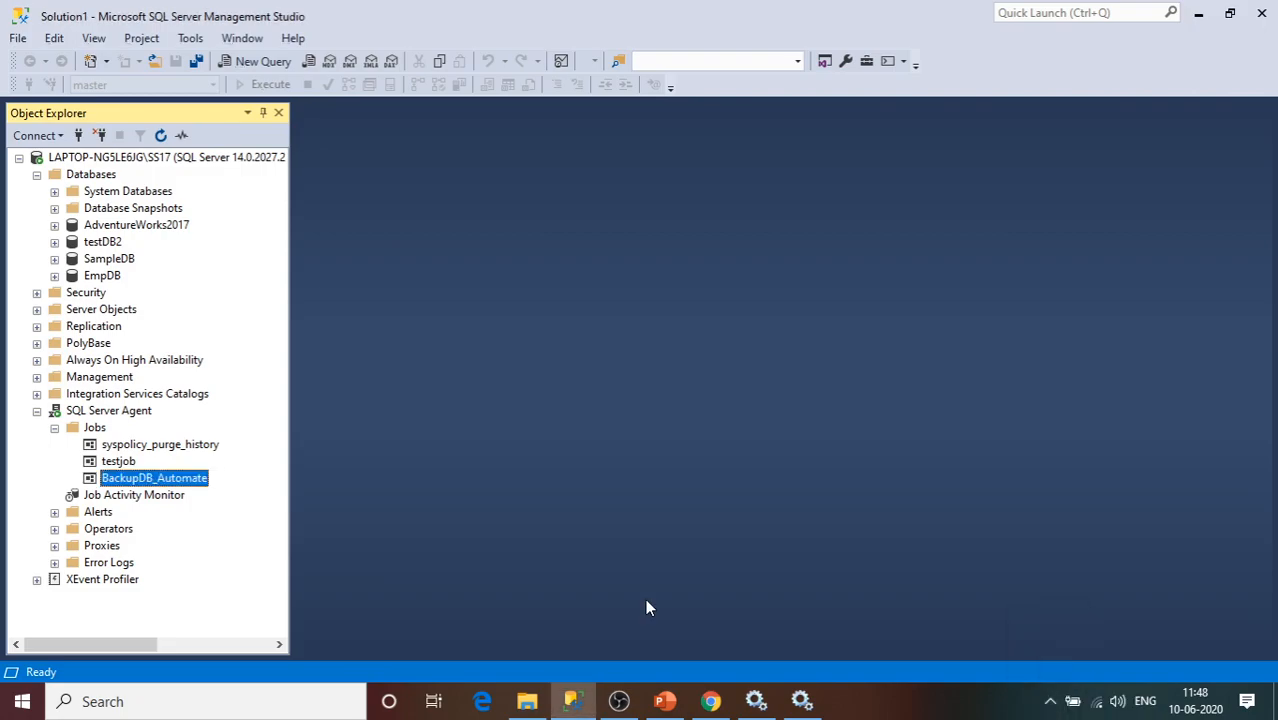
right_click(153, 481)
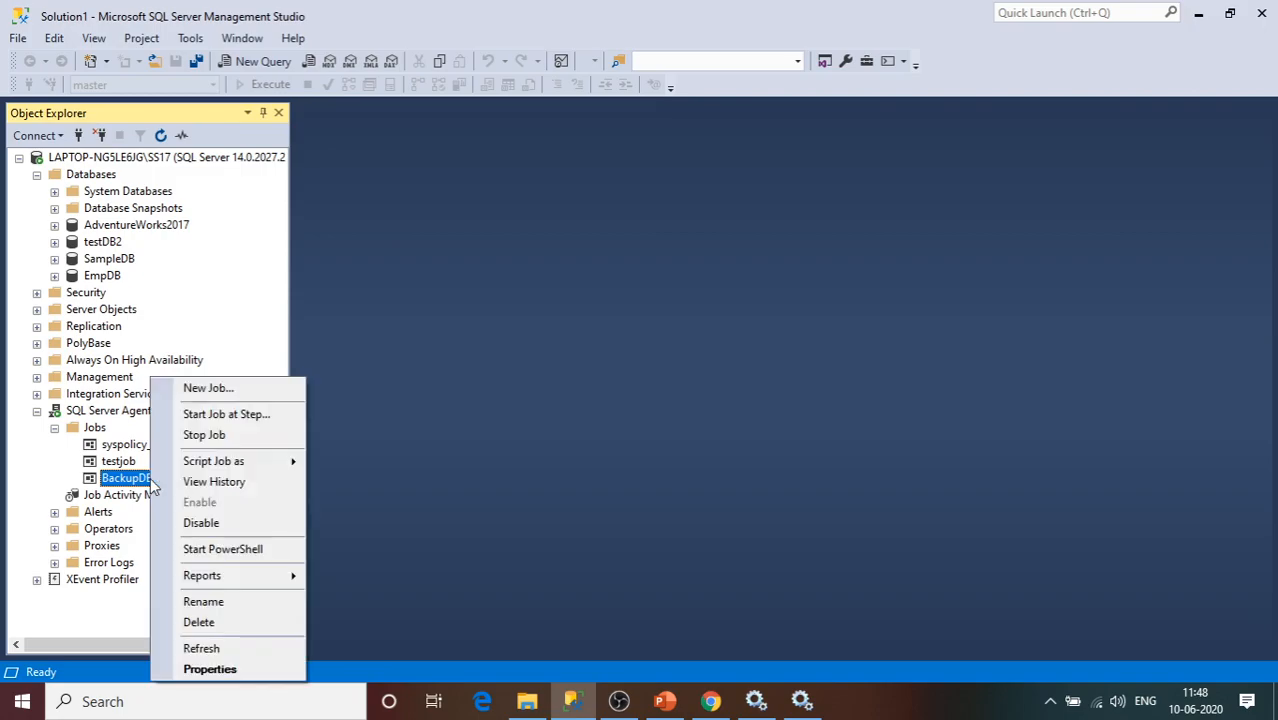
click(231, 670)
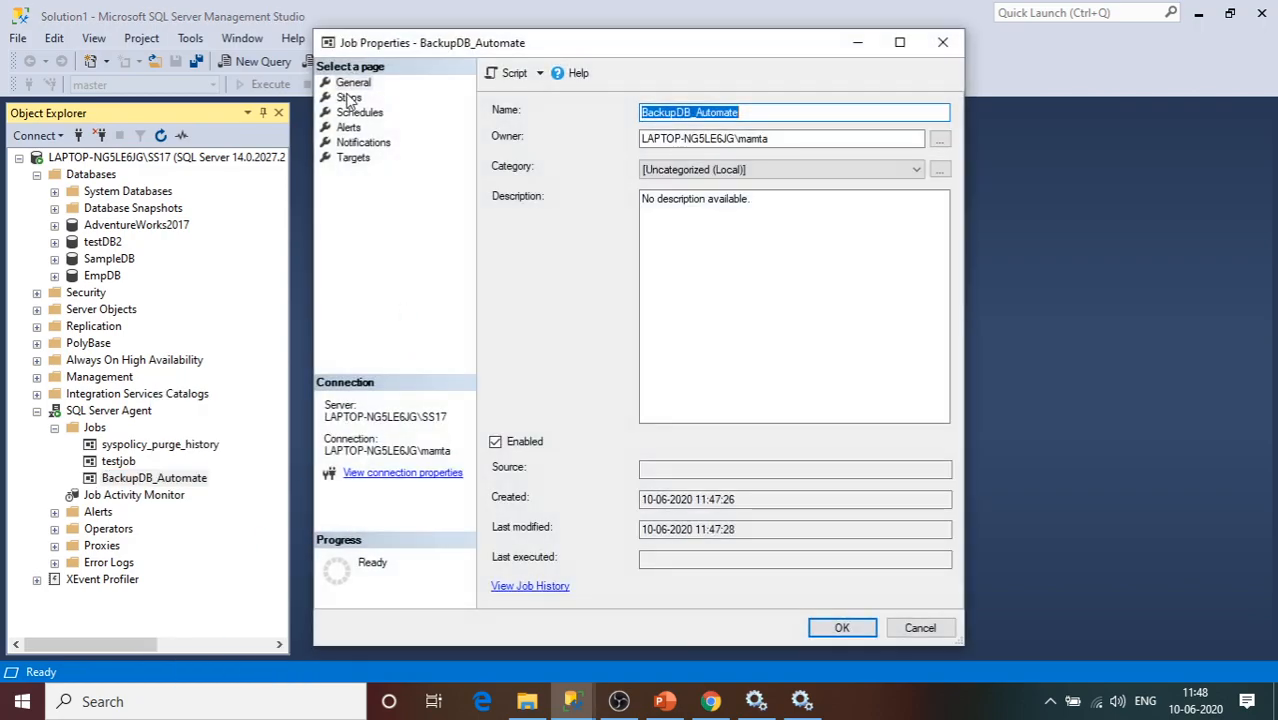
Change ON to TO DISK = in the Backup of TestDB2 step's command and save it.
click(348, 97)
click(587, 157)
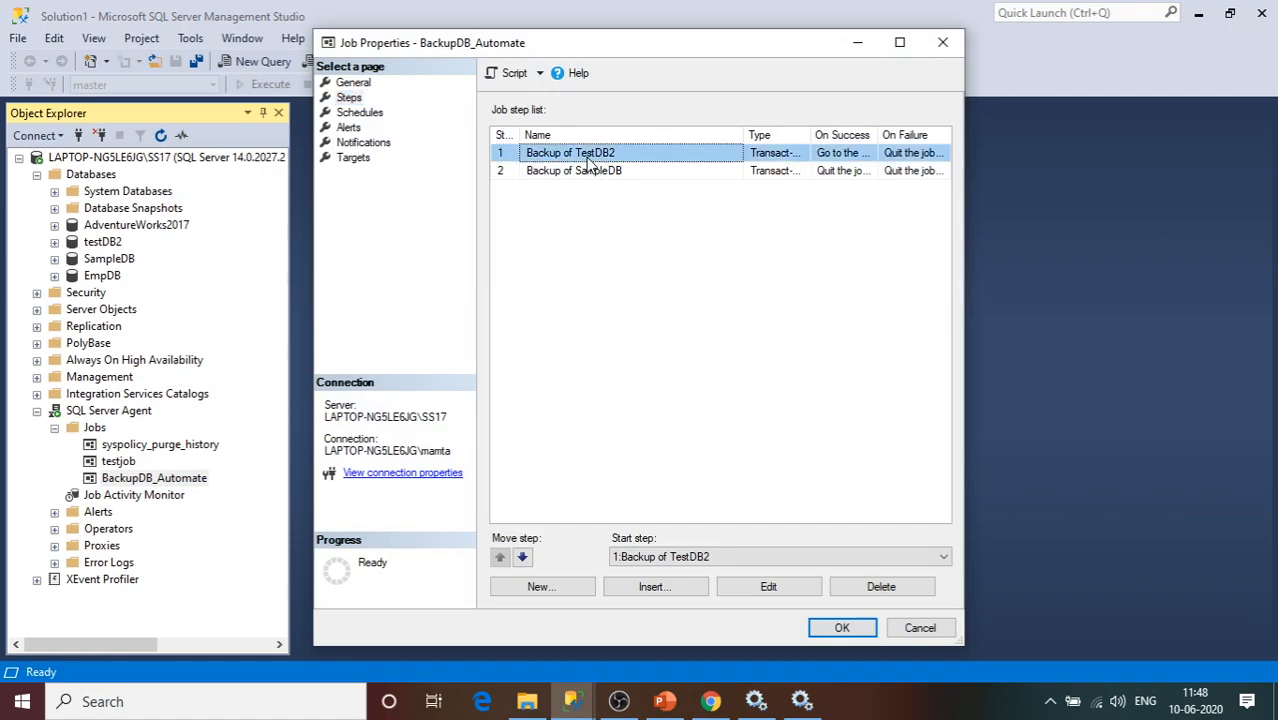
click(771, 590)
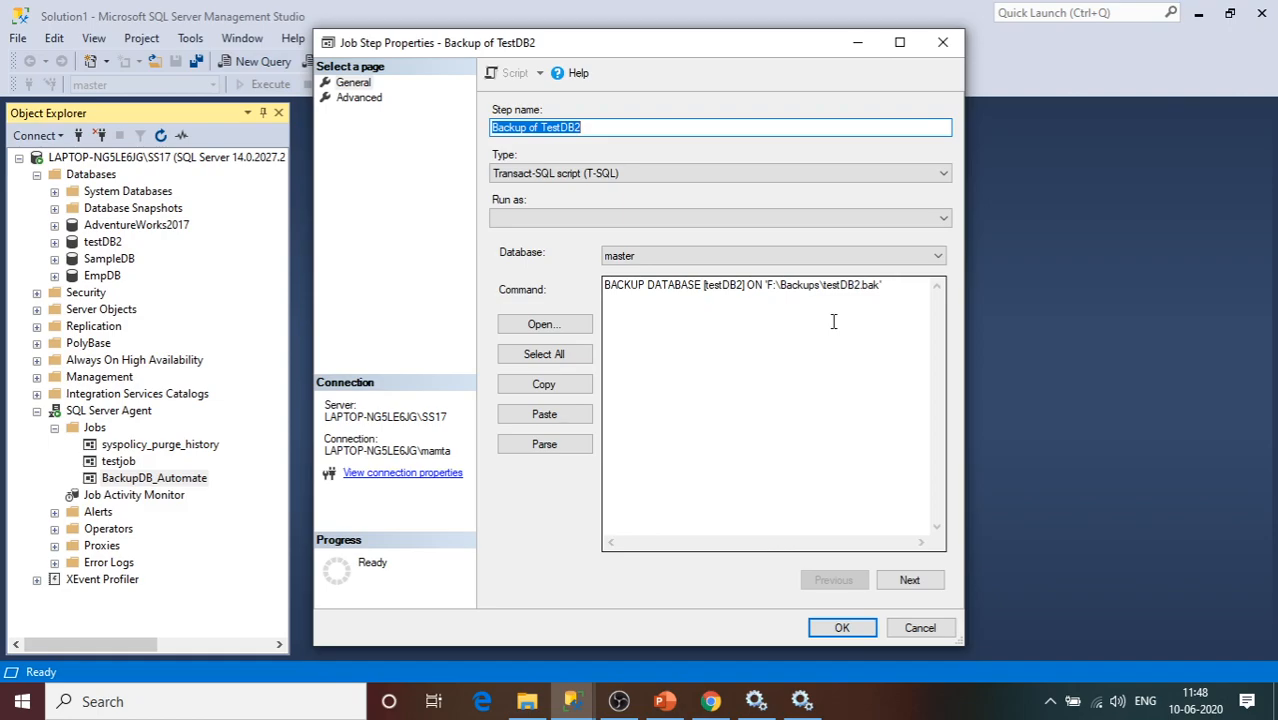
click(887, 310)
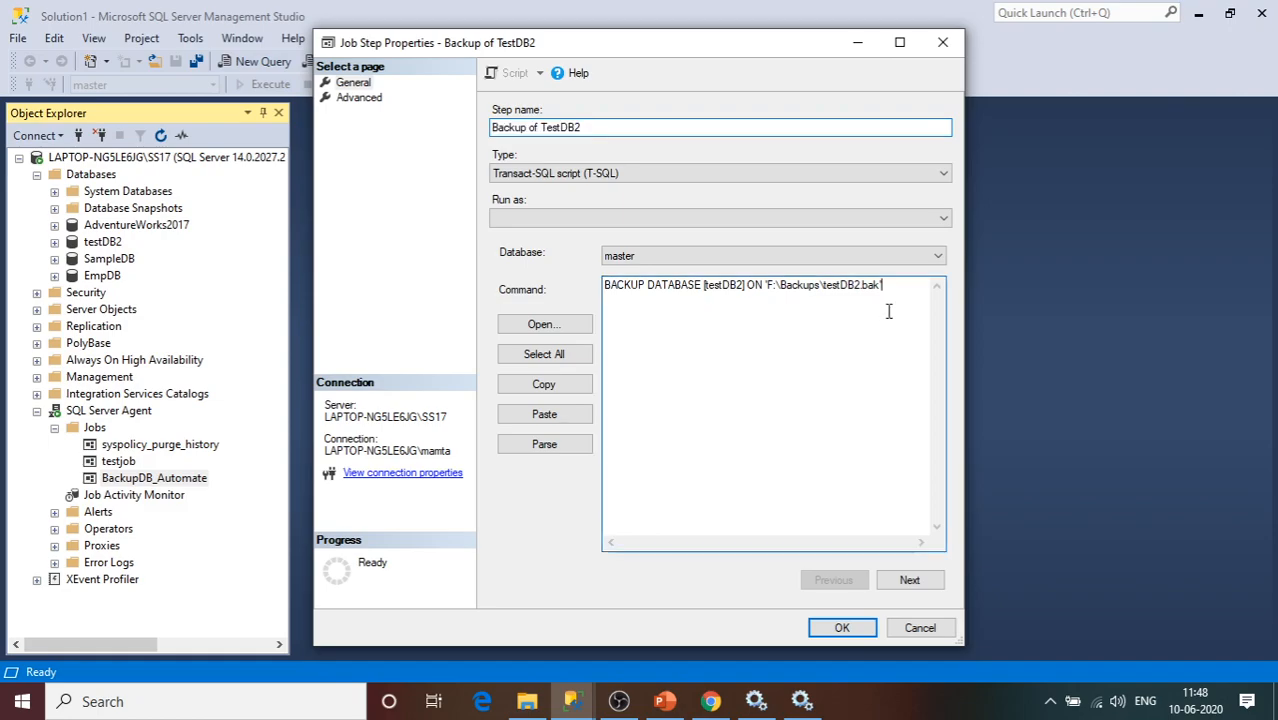
double_click(760, 285)
key(BackSpace)
text(to)
key(BackSpace)
key(BackSpace)
text(TO DISK)
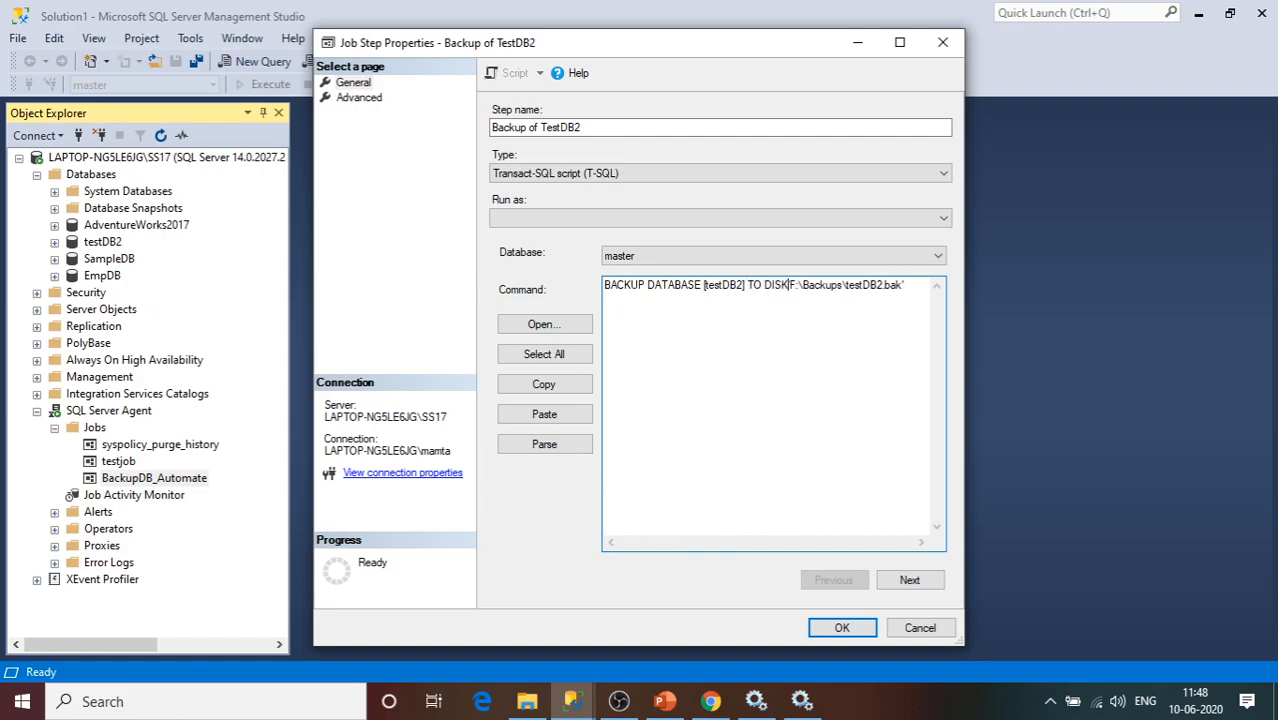
text(=)
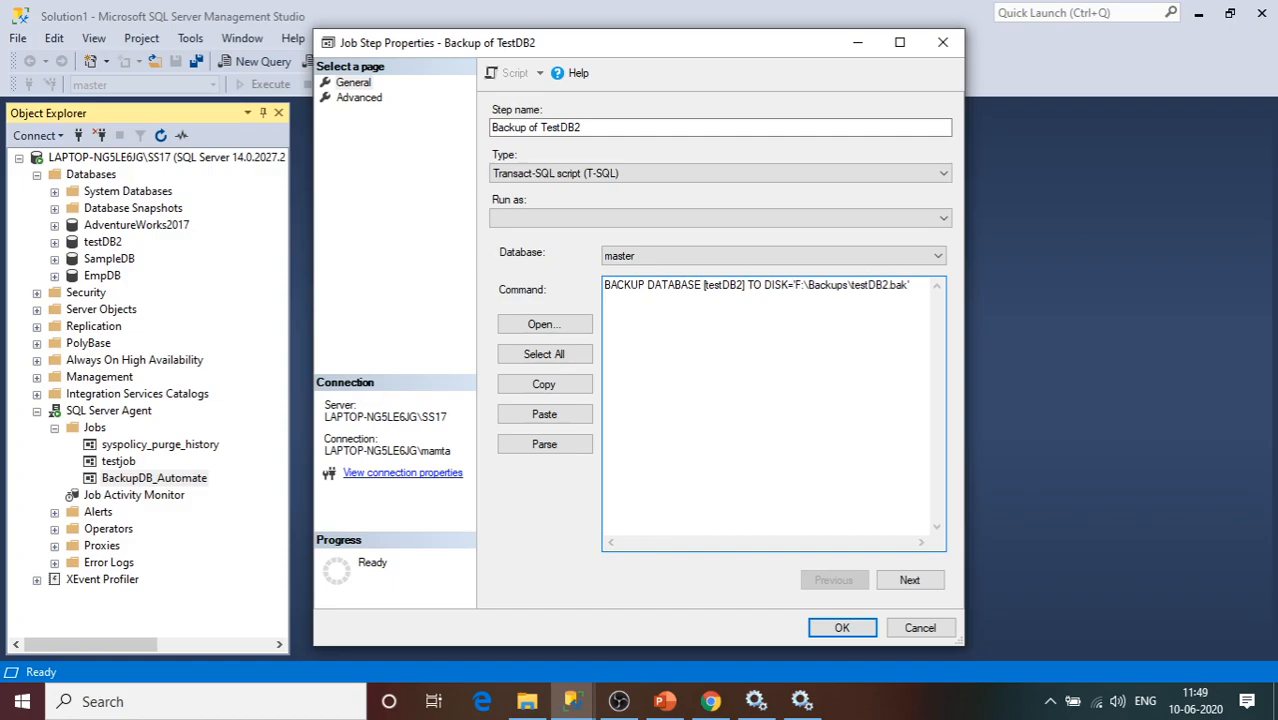
key(Right)
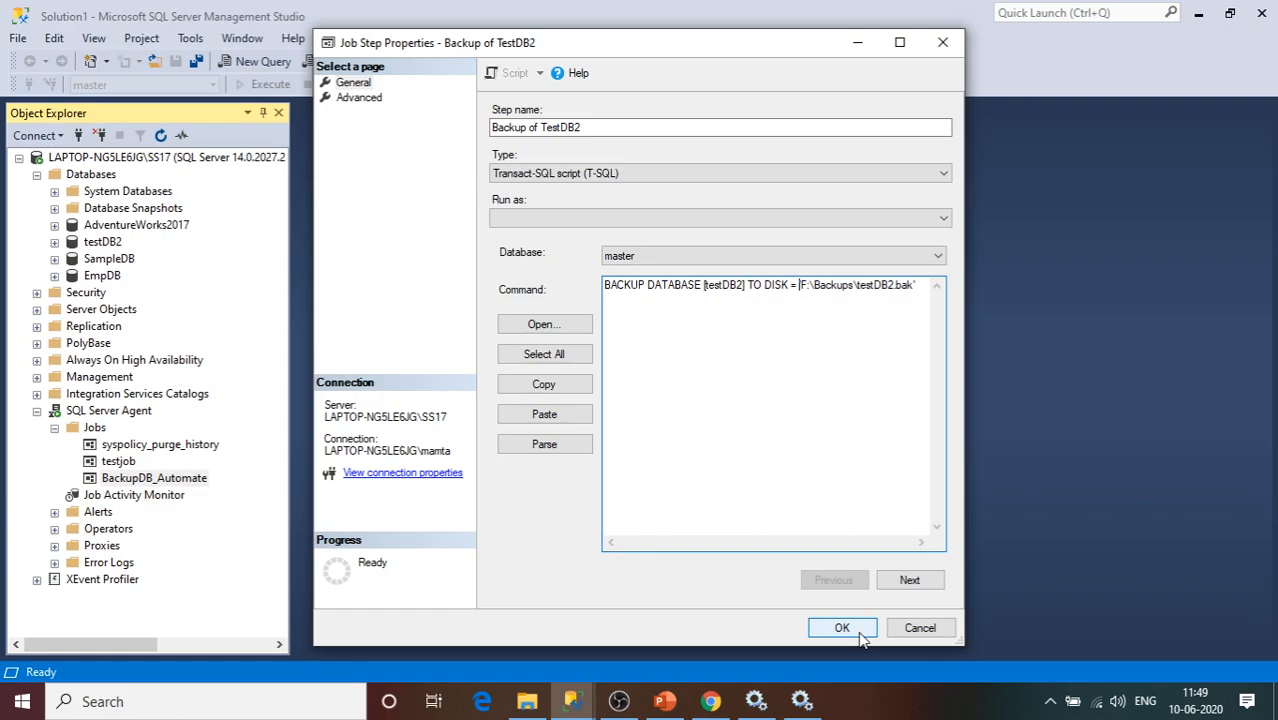
click(910, 581)
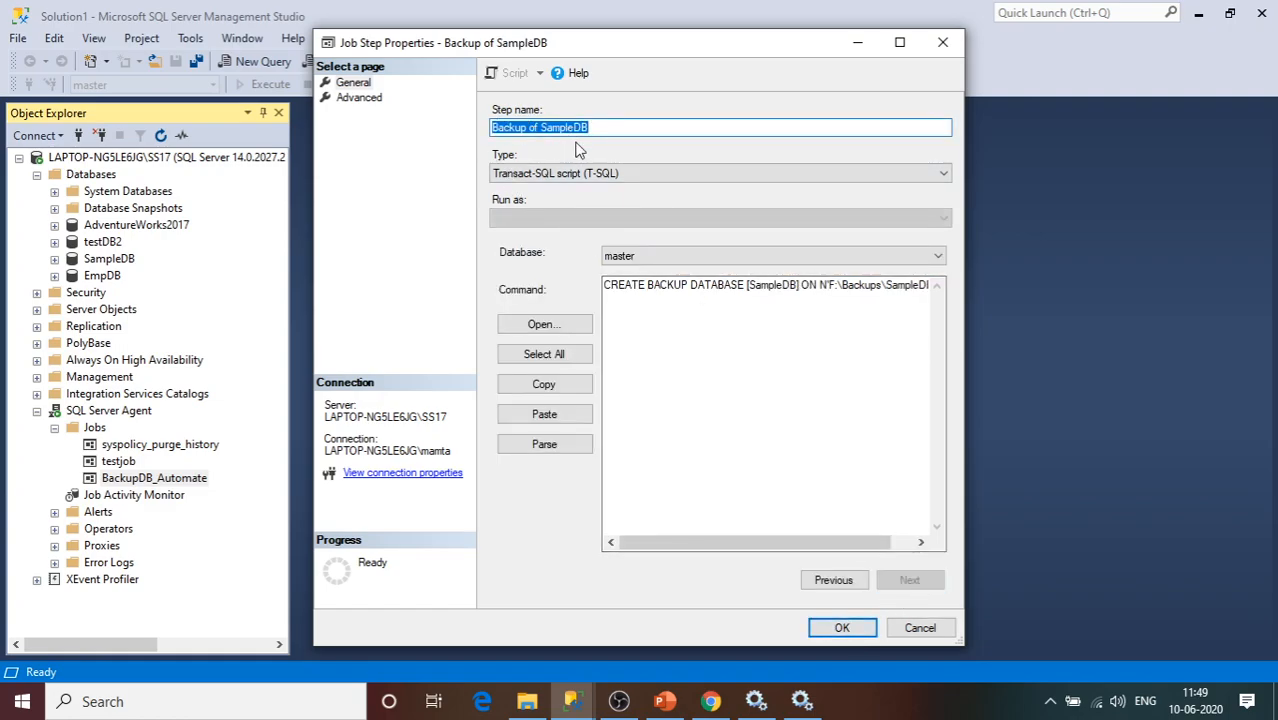
Drop CREATE and change ON to TO DISK = in the SampleDB command, then save the job.
drag(655, 285, 603, 286)
click(649, 293)
key(BackSpace)
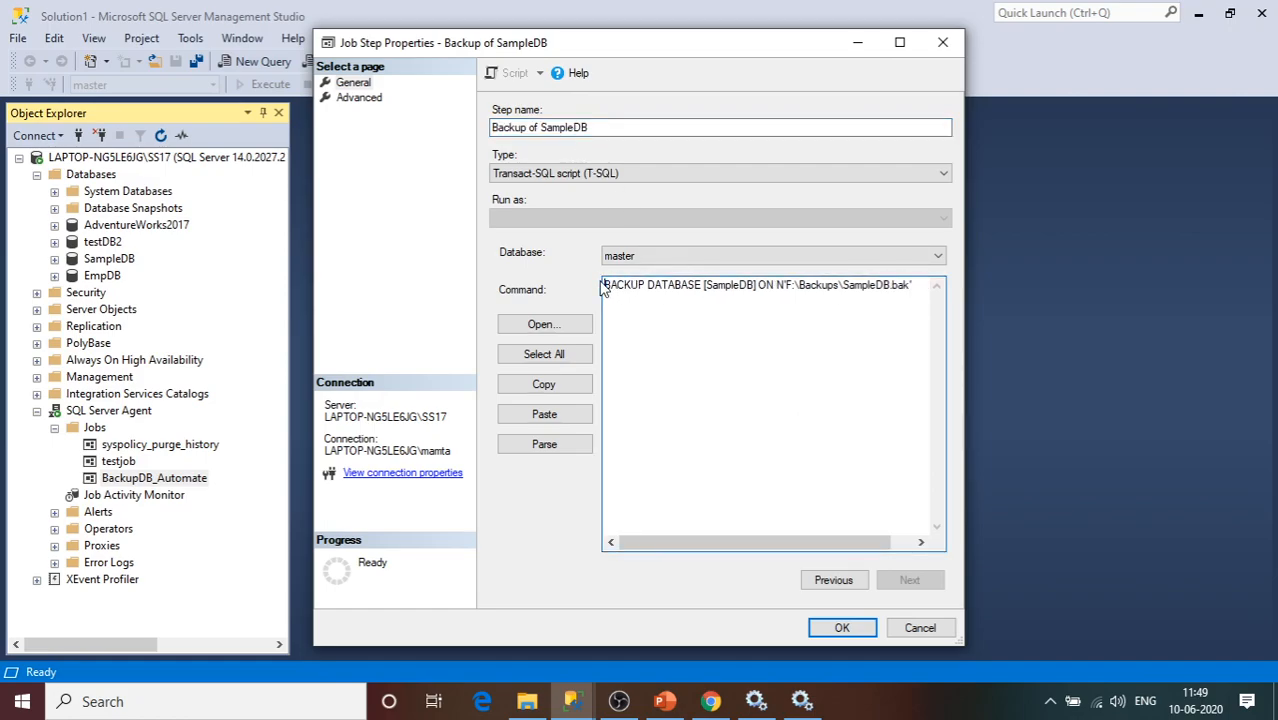
double_click(772, 284)
text(T)
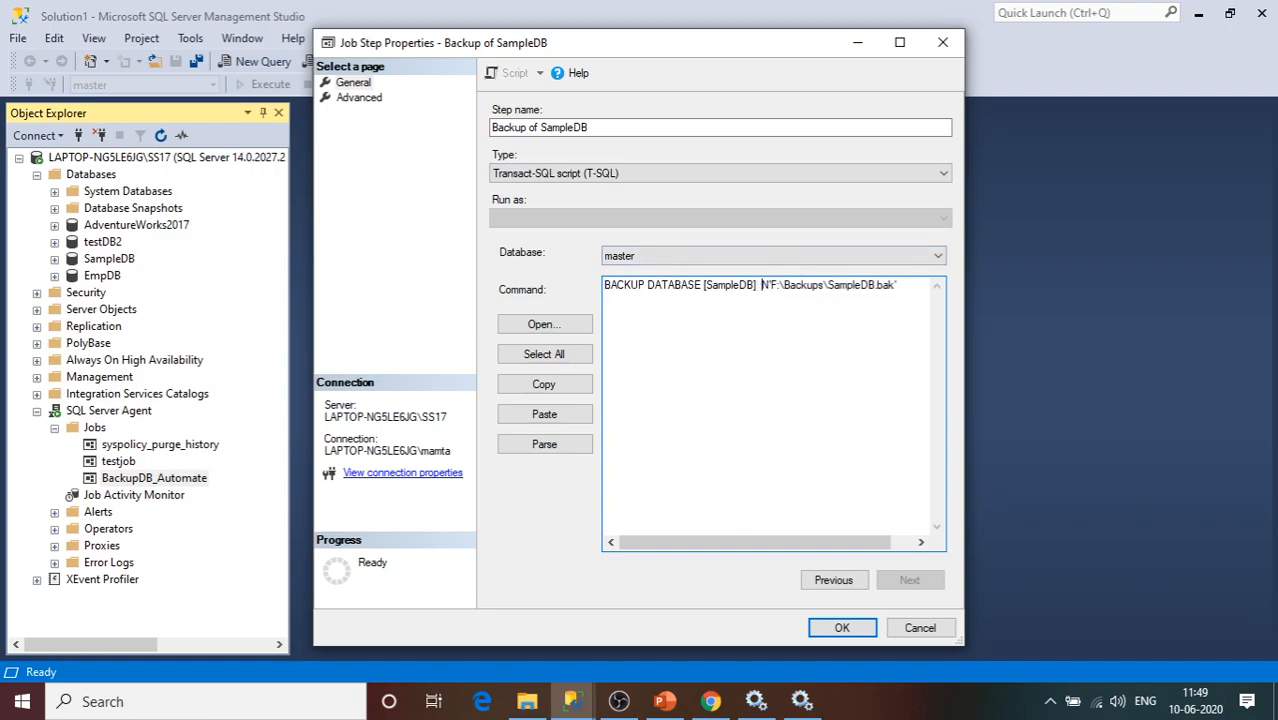
text(O D)
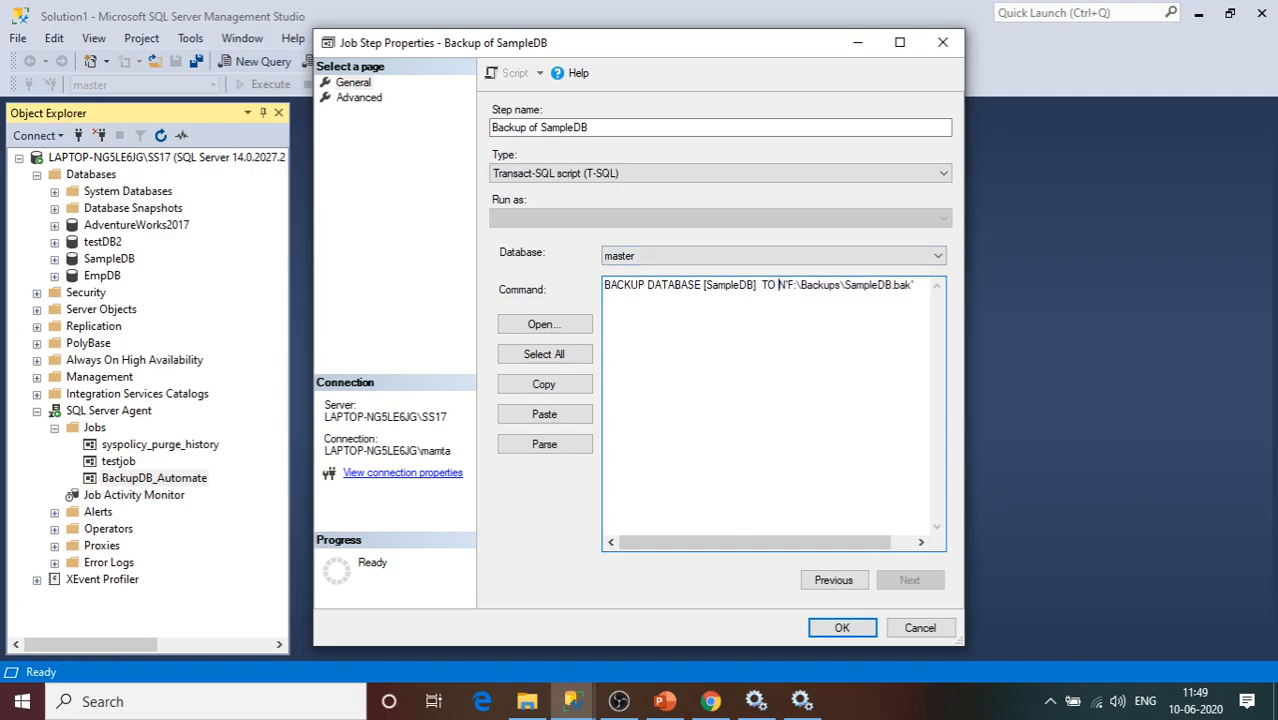
text(ISK =)
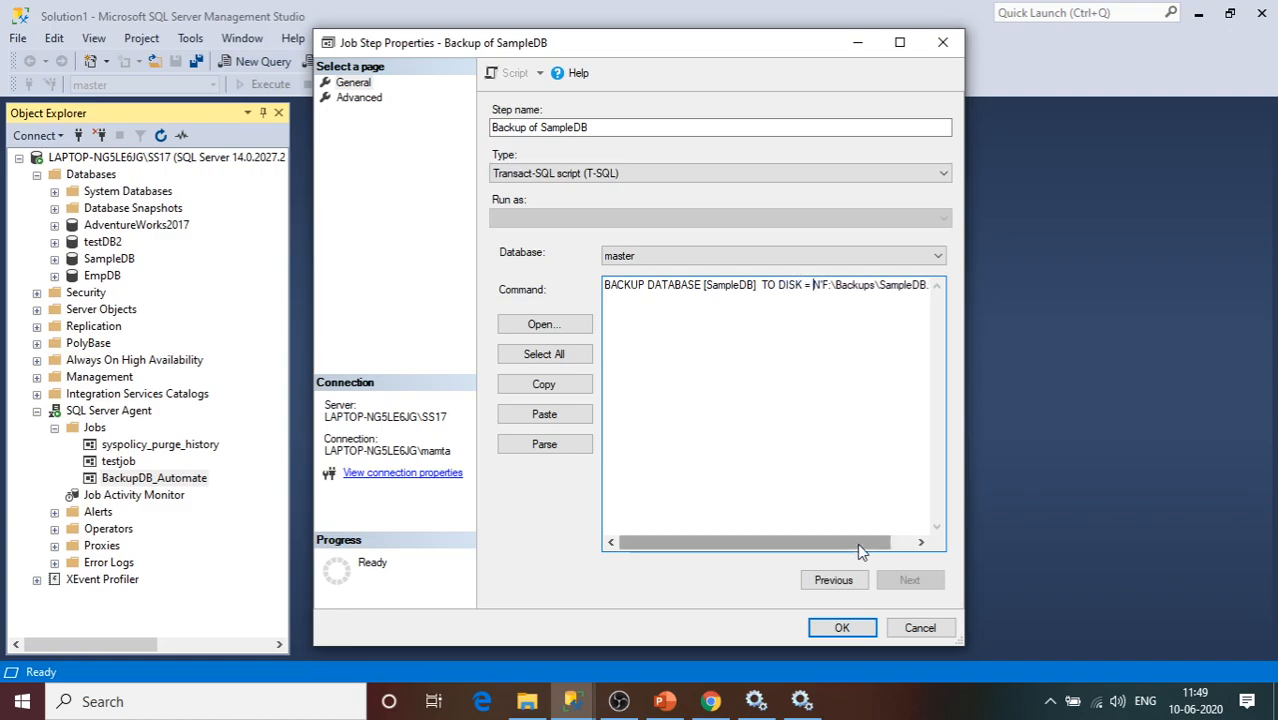
drag(860, 542, 880, 542)
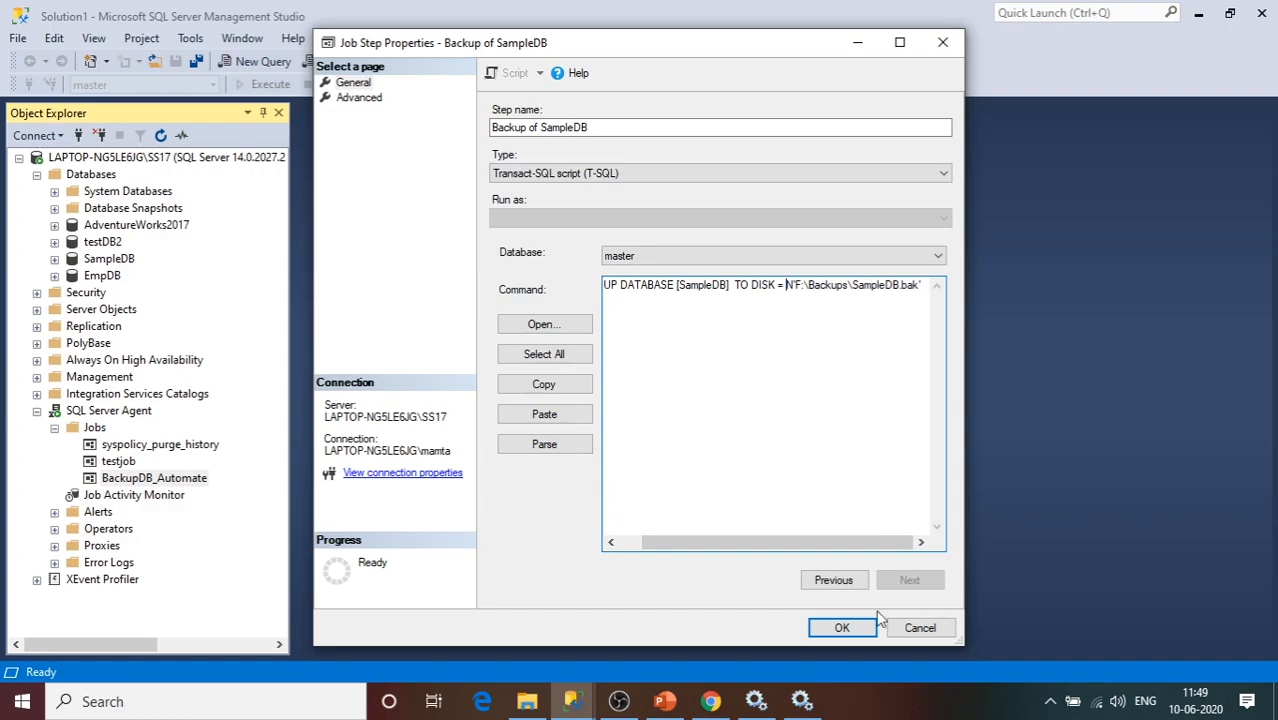
click(845, 628)
click(845, 628)
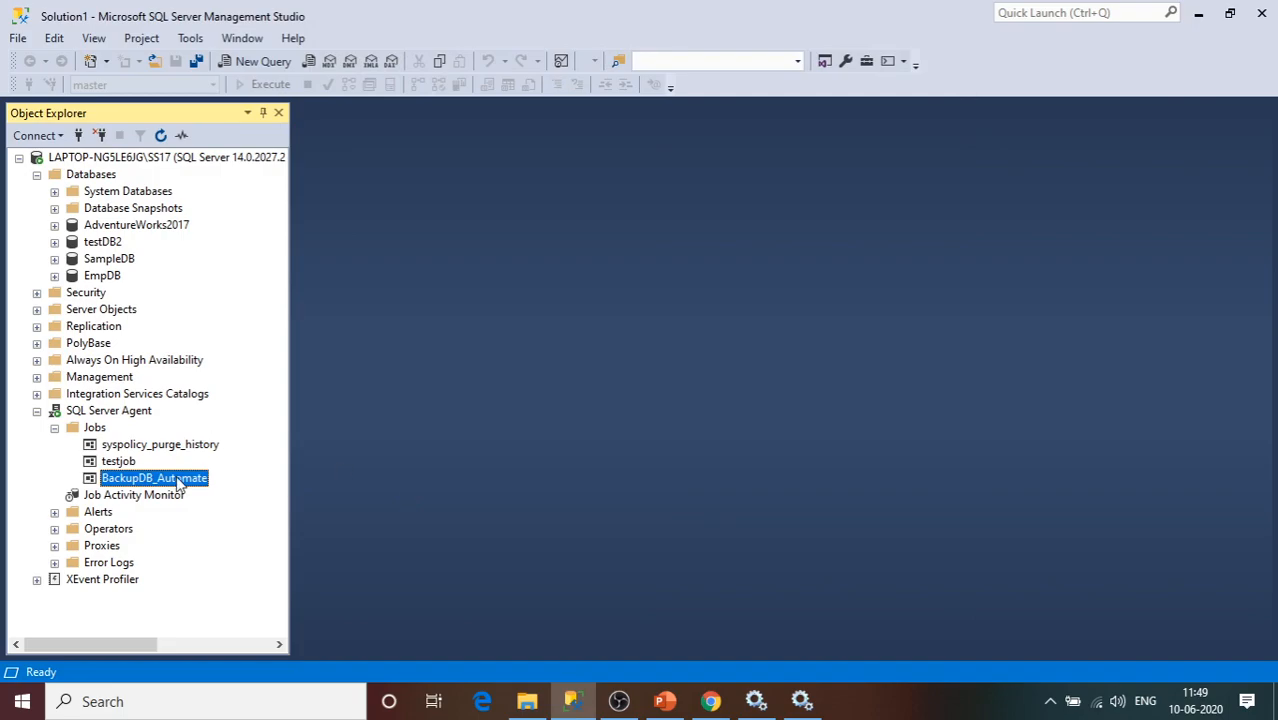
click(525, 706)
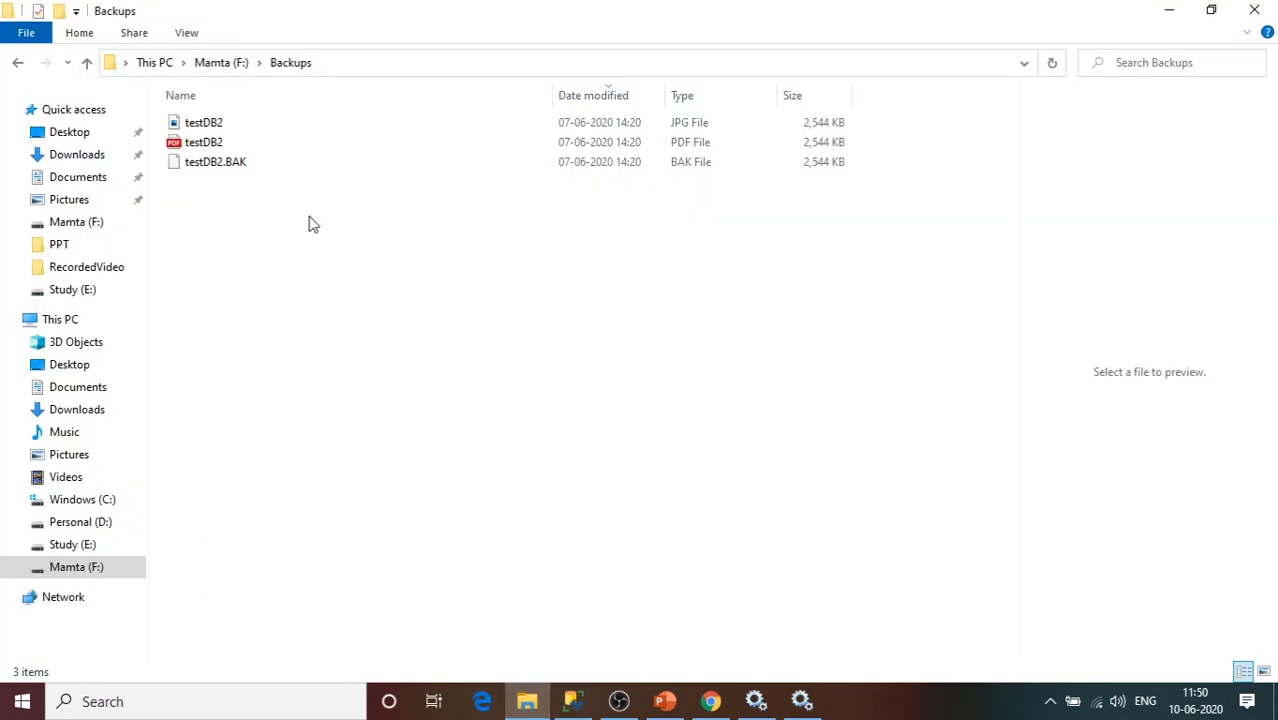
Select and delete all old testDB2 backup files in F:\Backups, then return to Management Studio.
click(230, 132)
key(ctrl+a)
key(Delete)
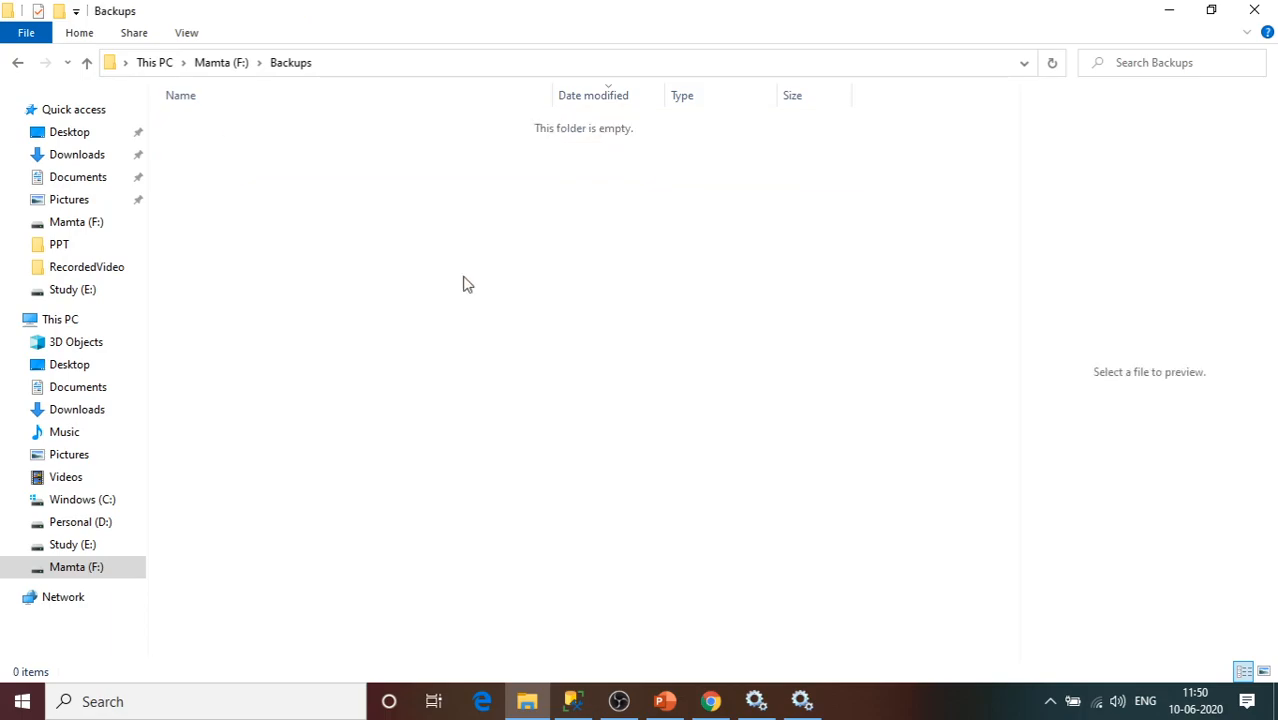
key(alt+Tab)
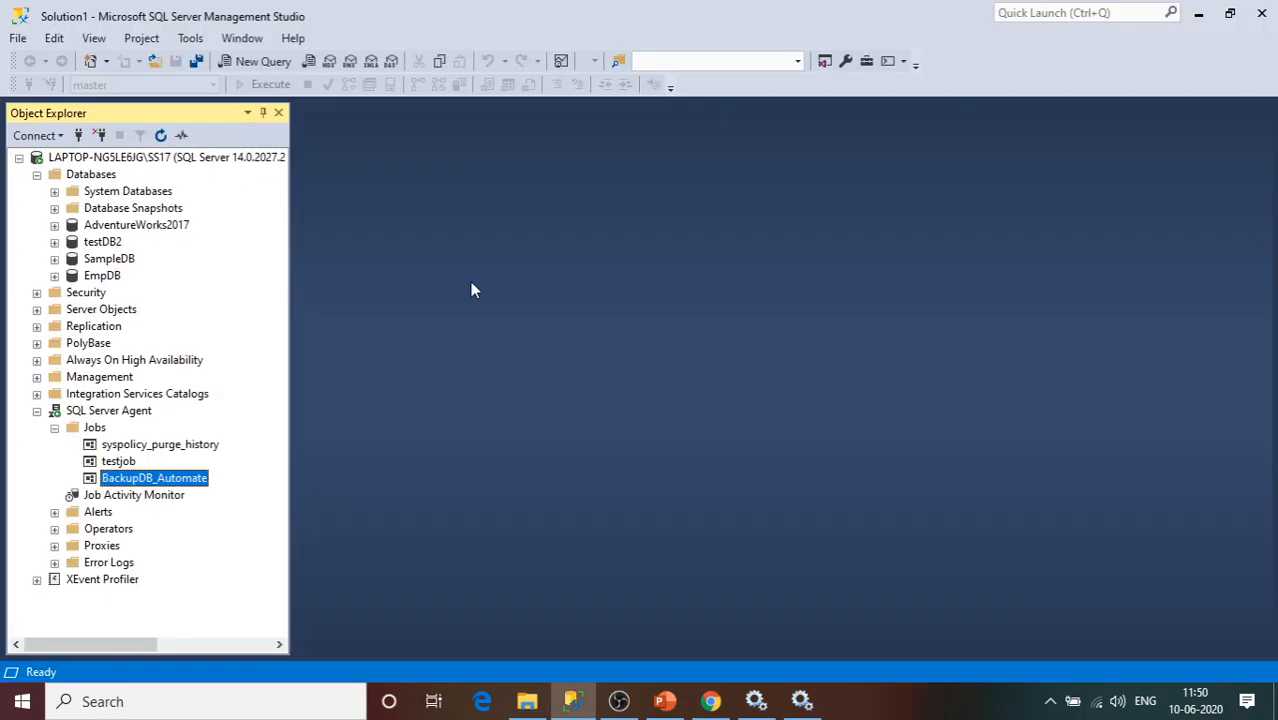
Start BackupDB_Automate at step 1 (Backup of TestDB2) and dismiss the success report.
right_click(156, 480)
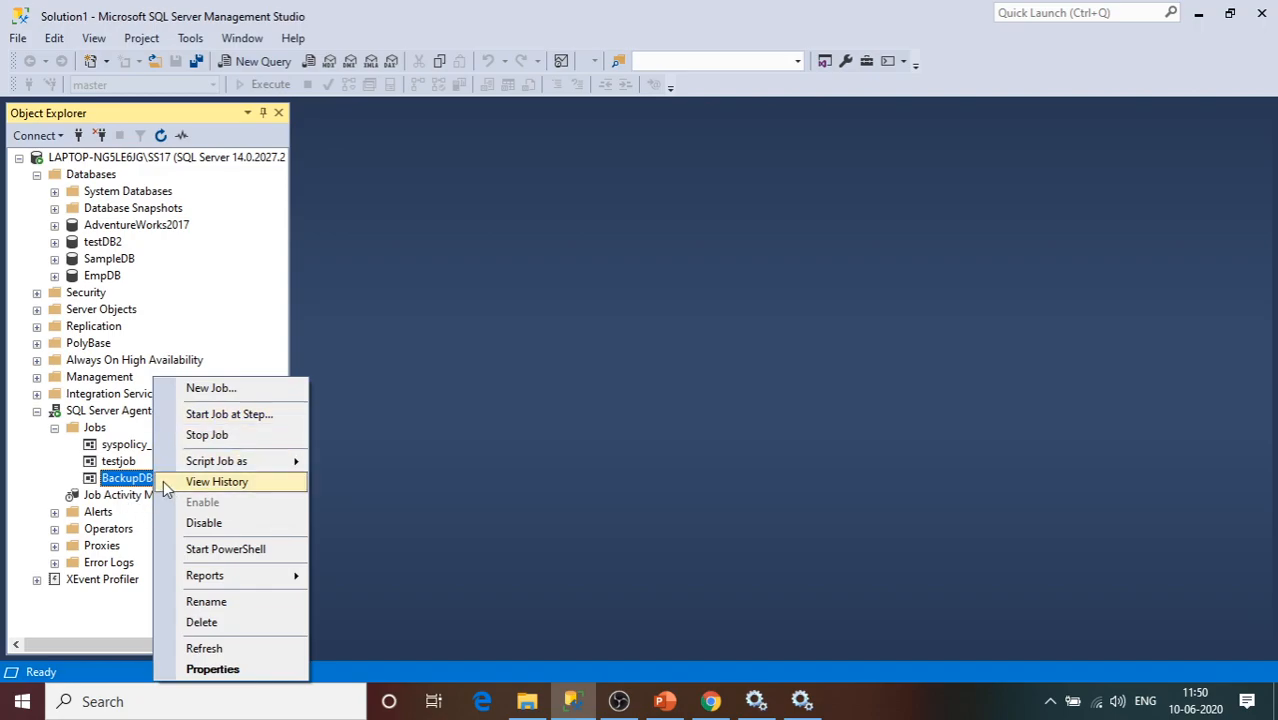
click(251, 418)
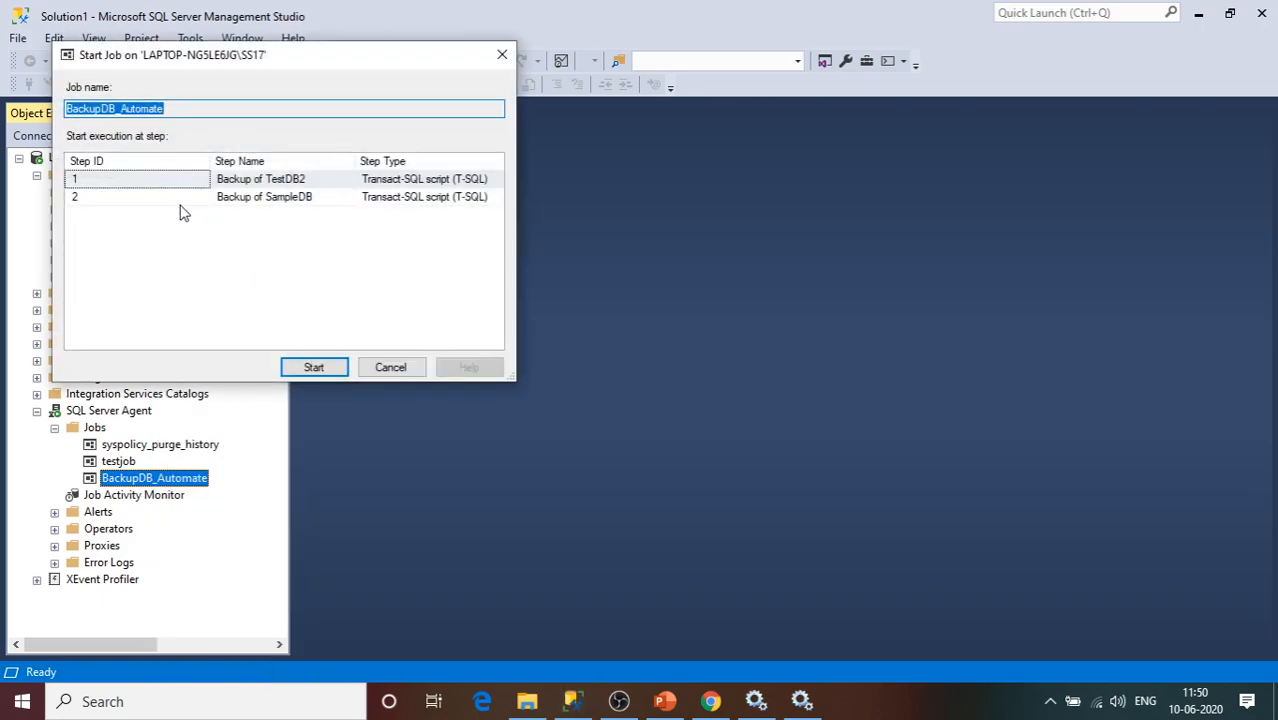
click(210, 203)
click(188, 184)
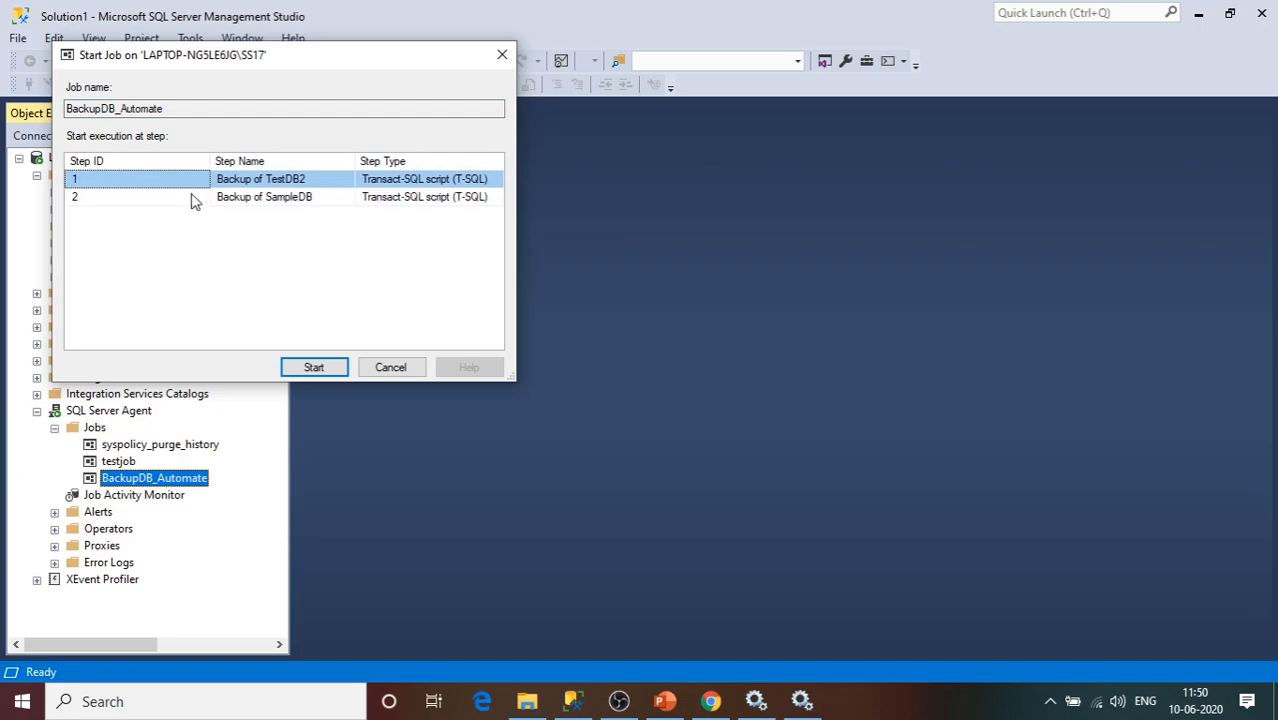
click(193, 196)
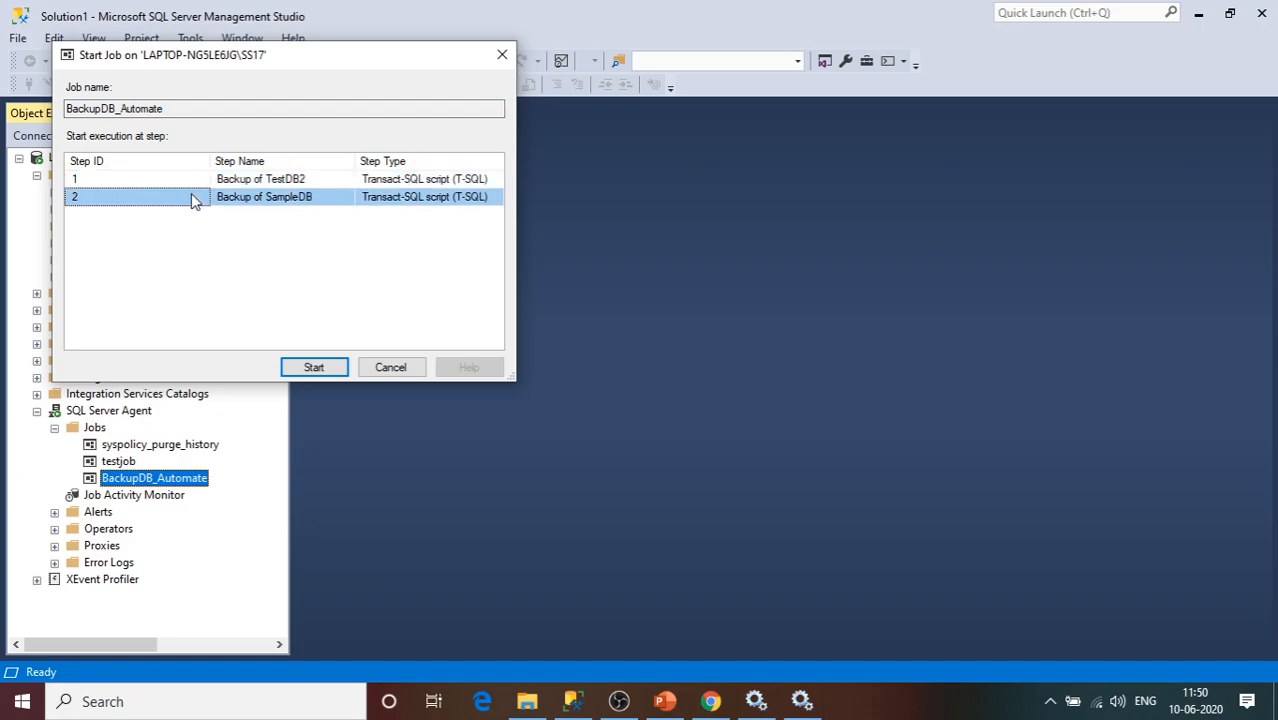
click(246, 182)
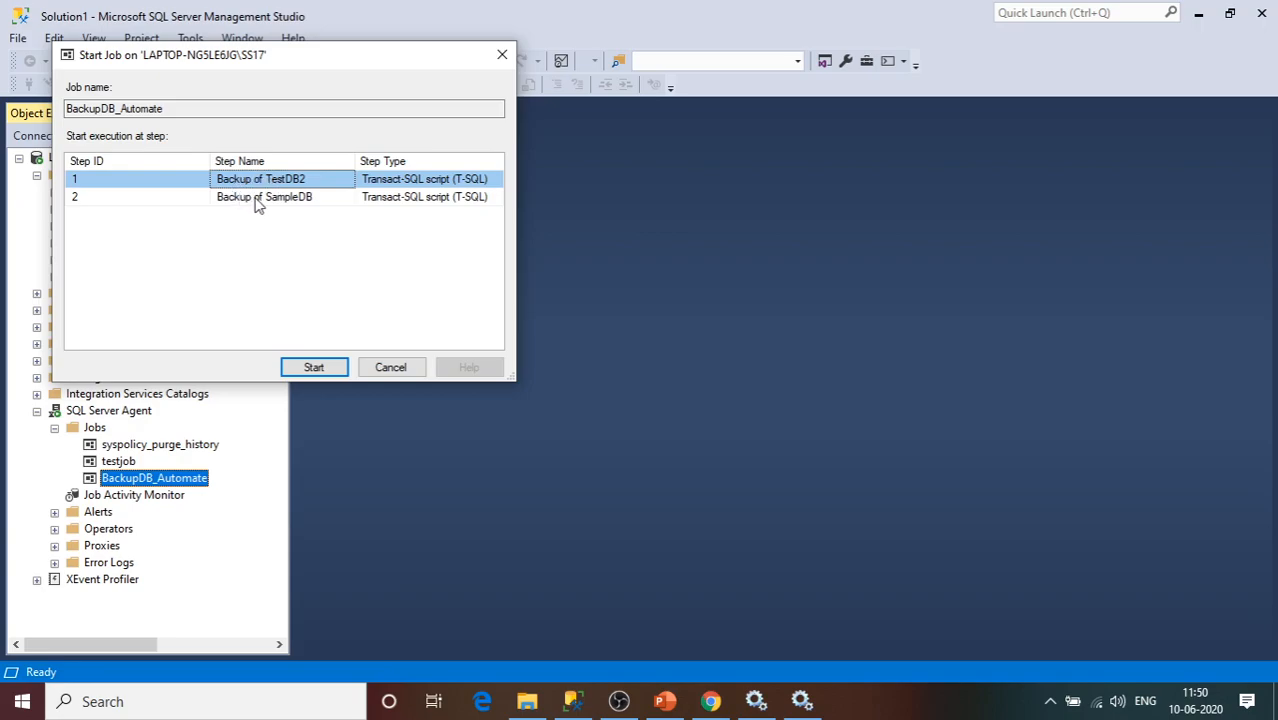
click(257, 199)
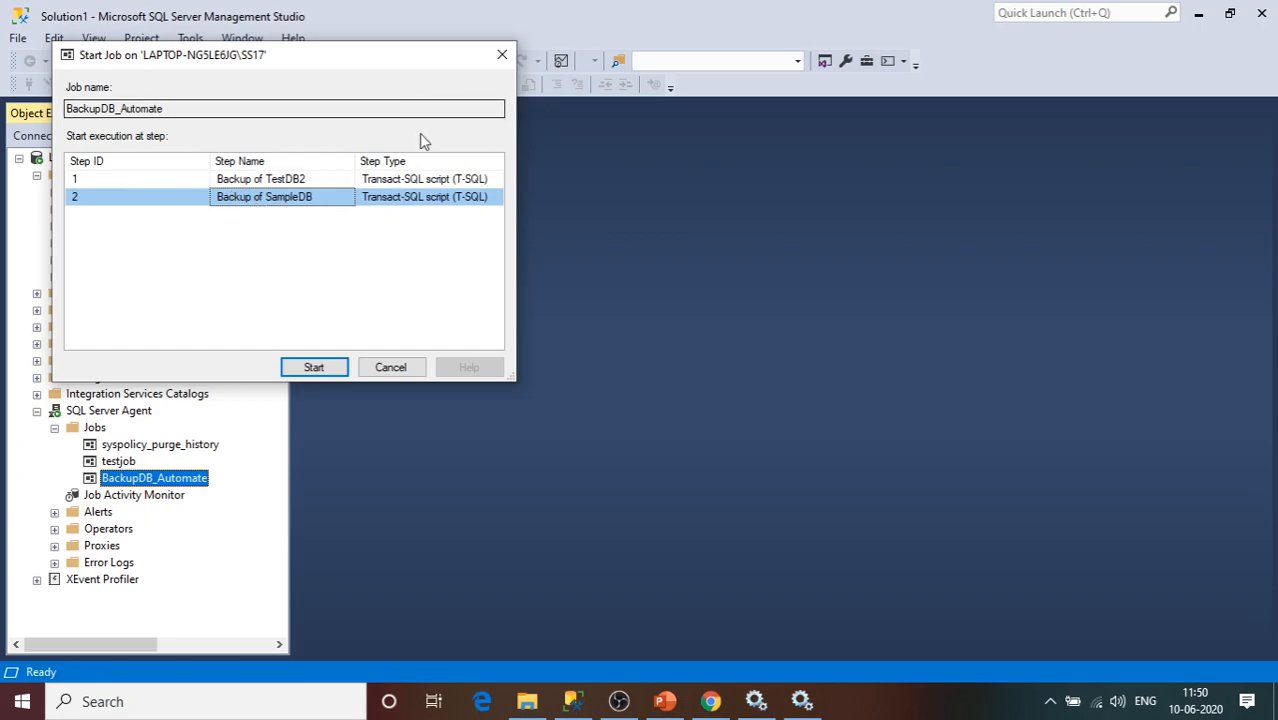
click(215, 181)
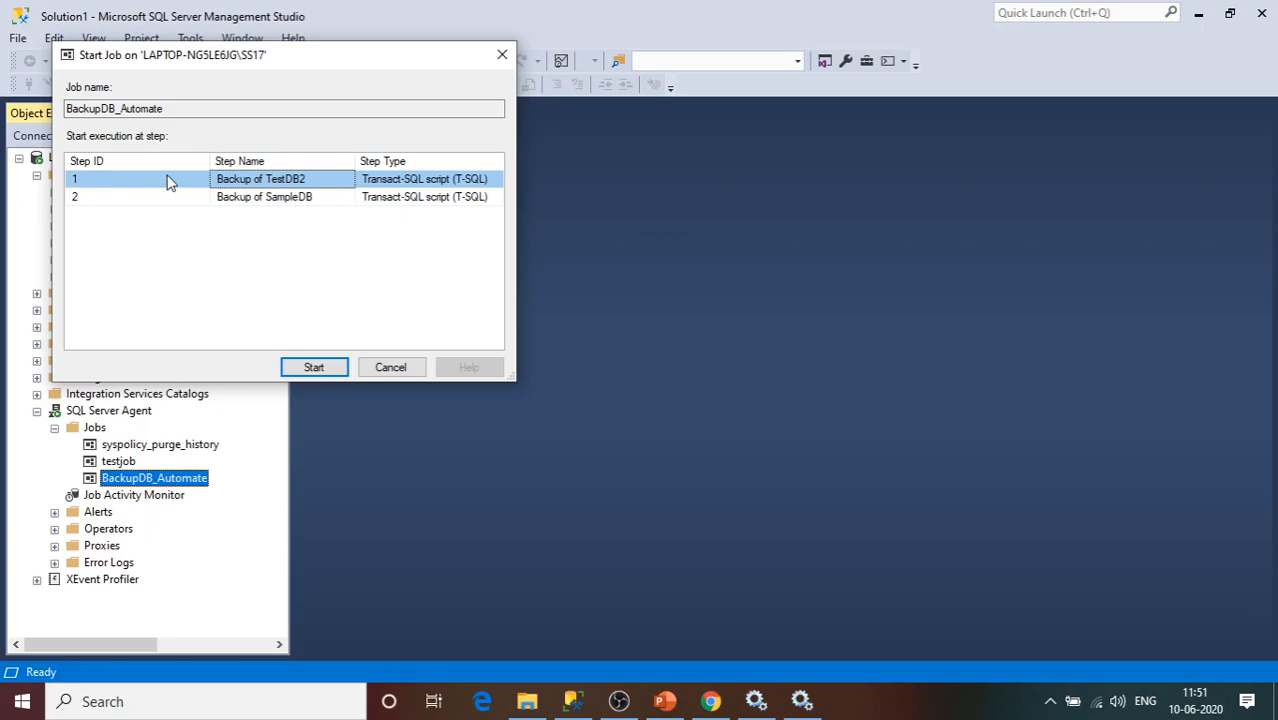
click(326, 366)
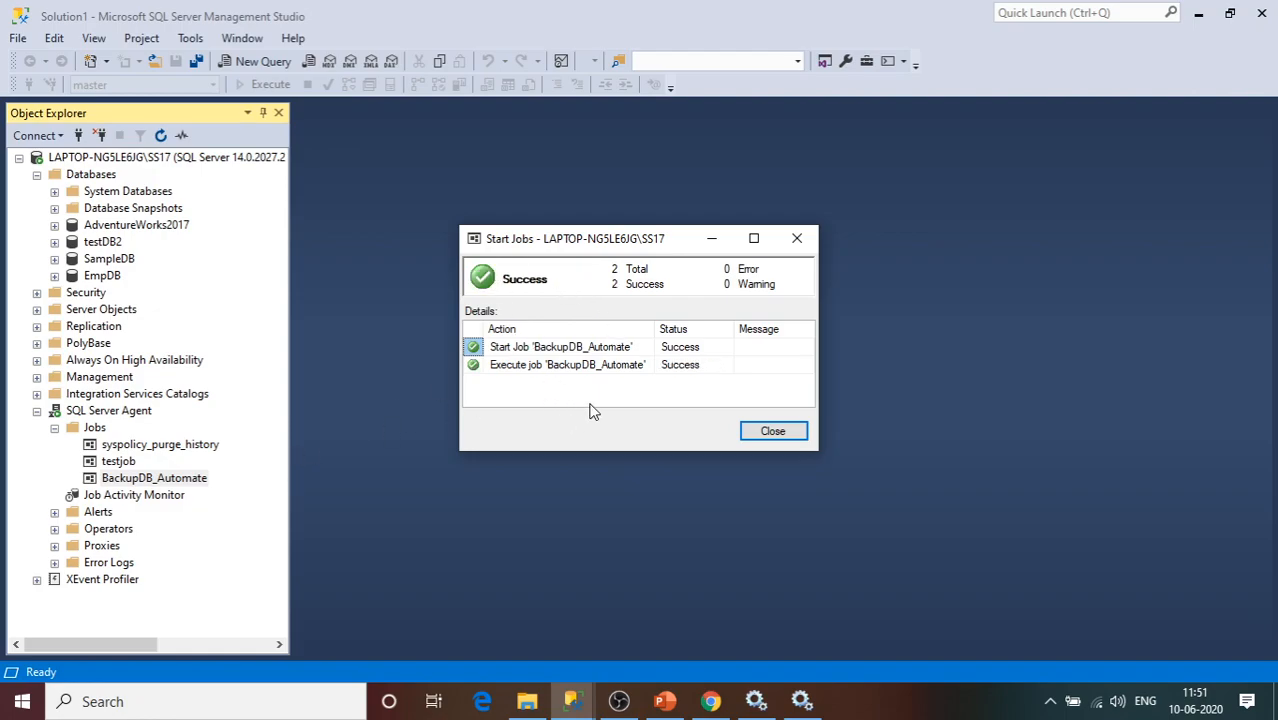
click(790, 434)
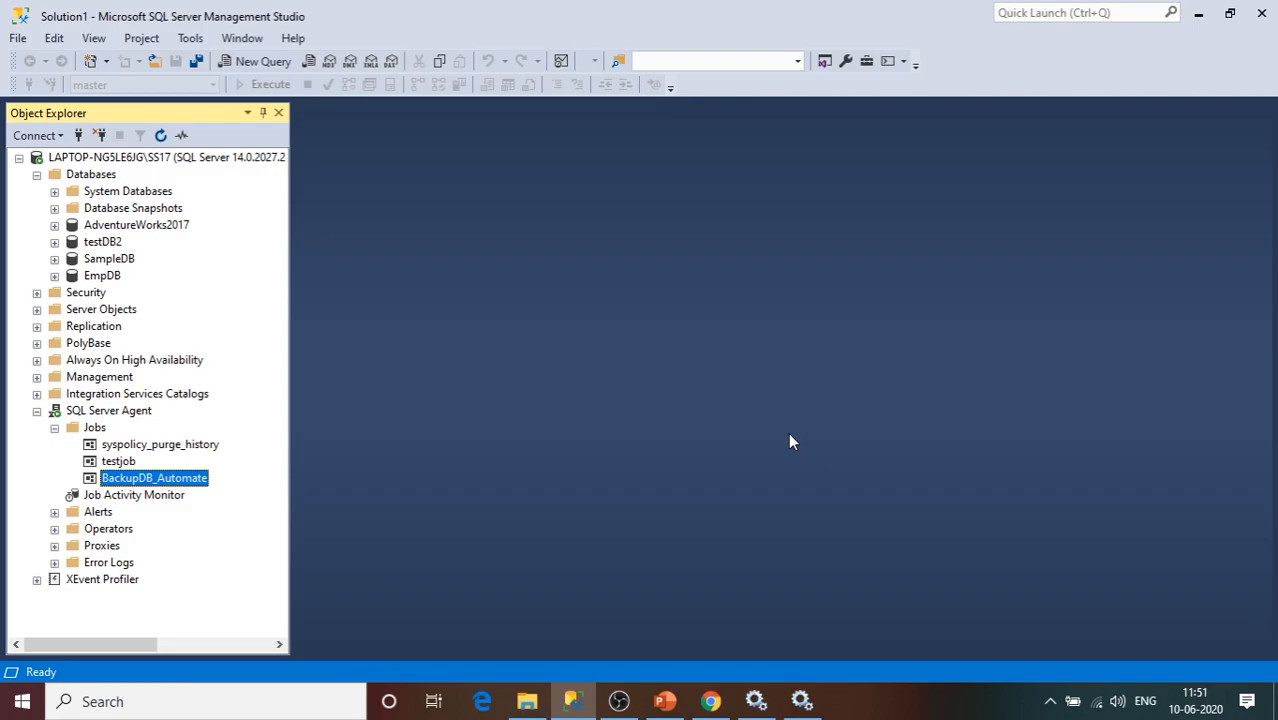
click(527, 701)
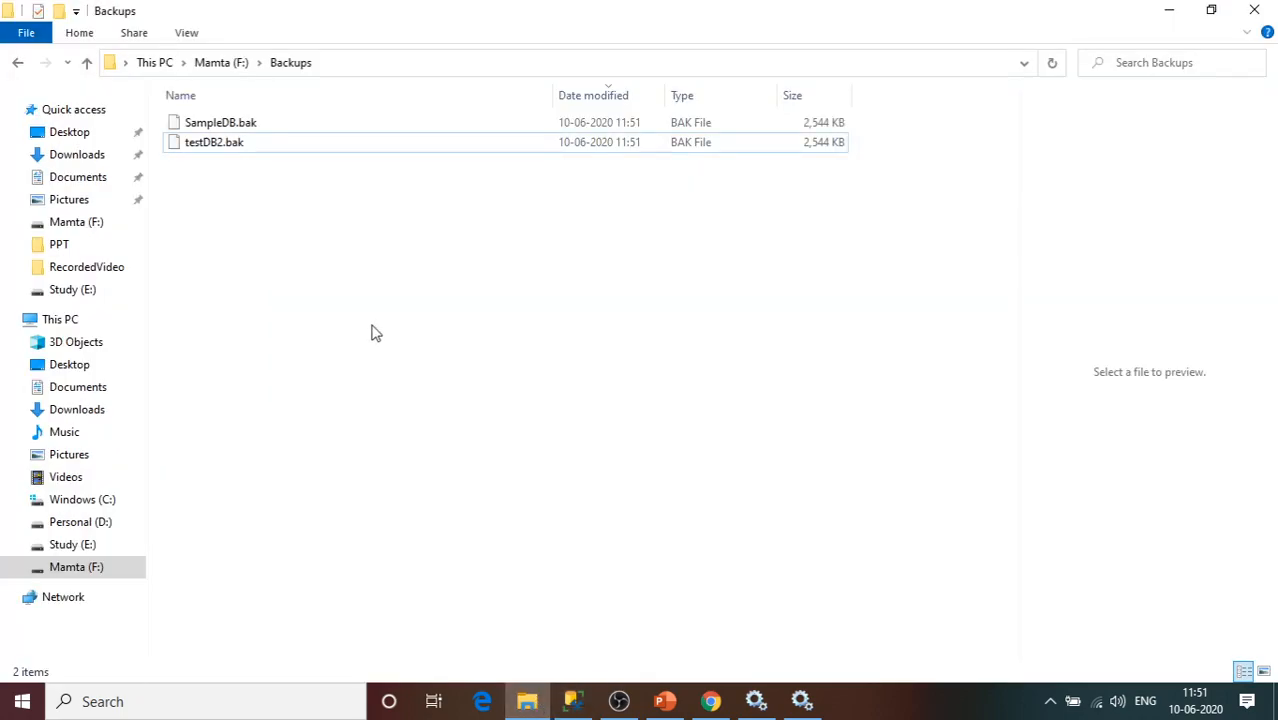
Check the SampleDB.bak and testDB2.bak sizes in the Backups folder, then return to Management Studio.
click(251, 128)
click(253, 143)
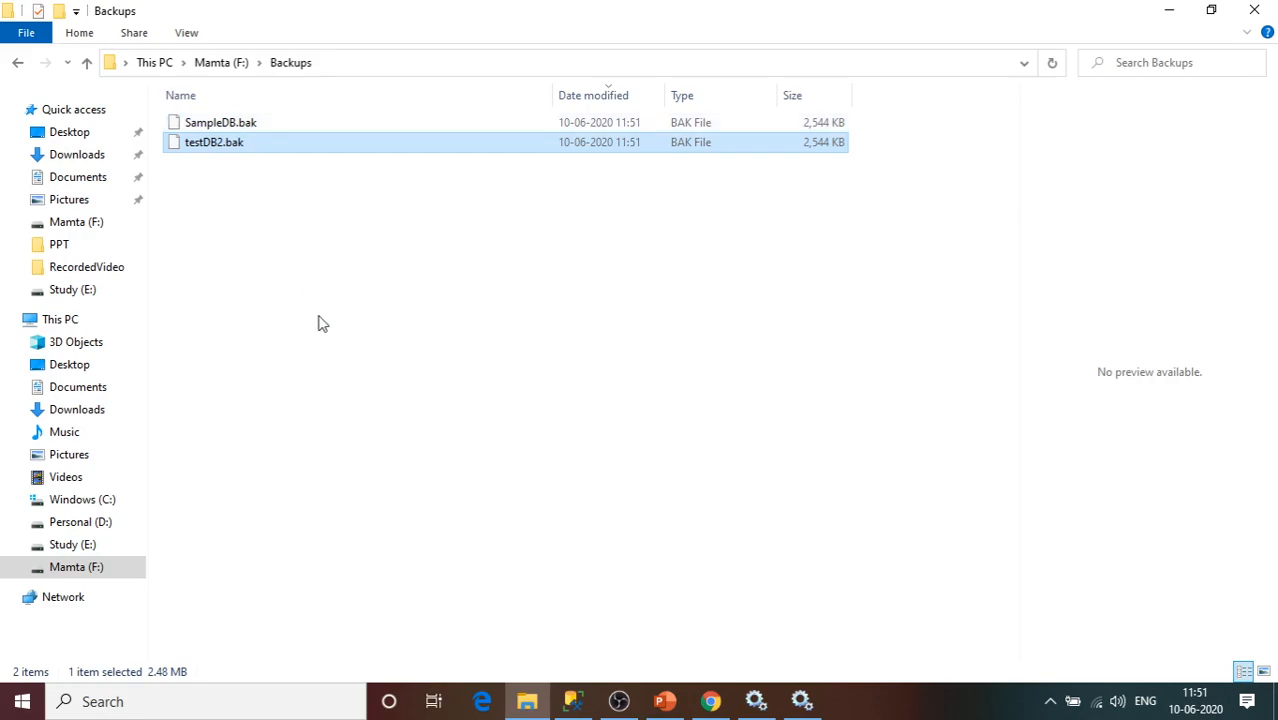
click(572, 701)
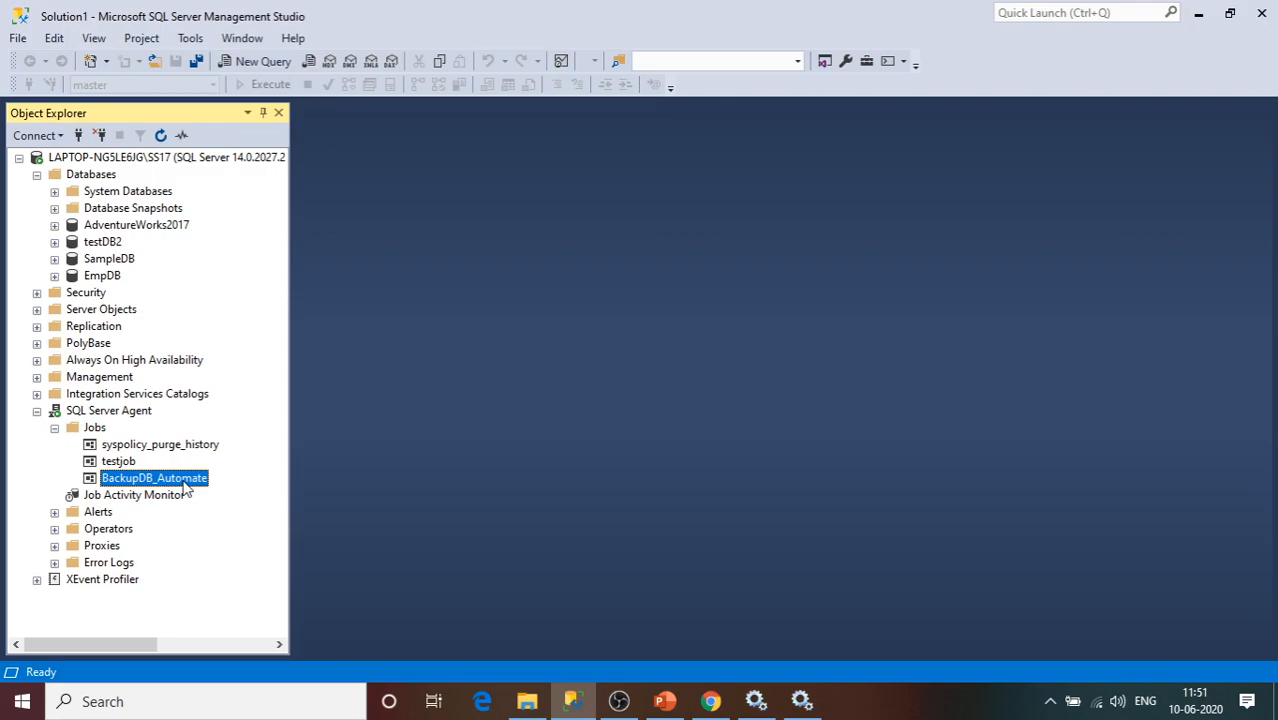
right_click(185, 488)
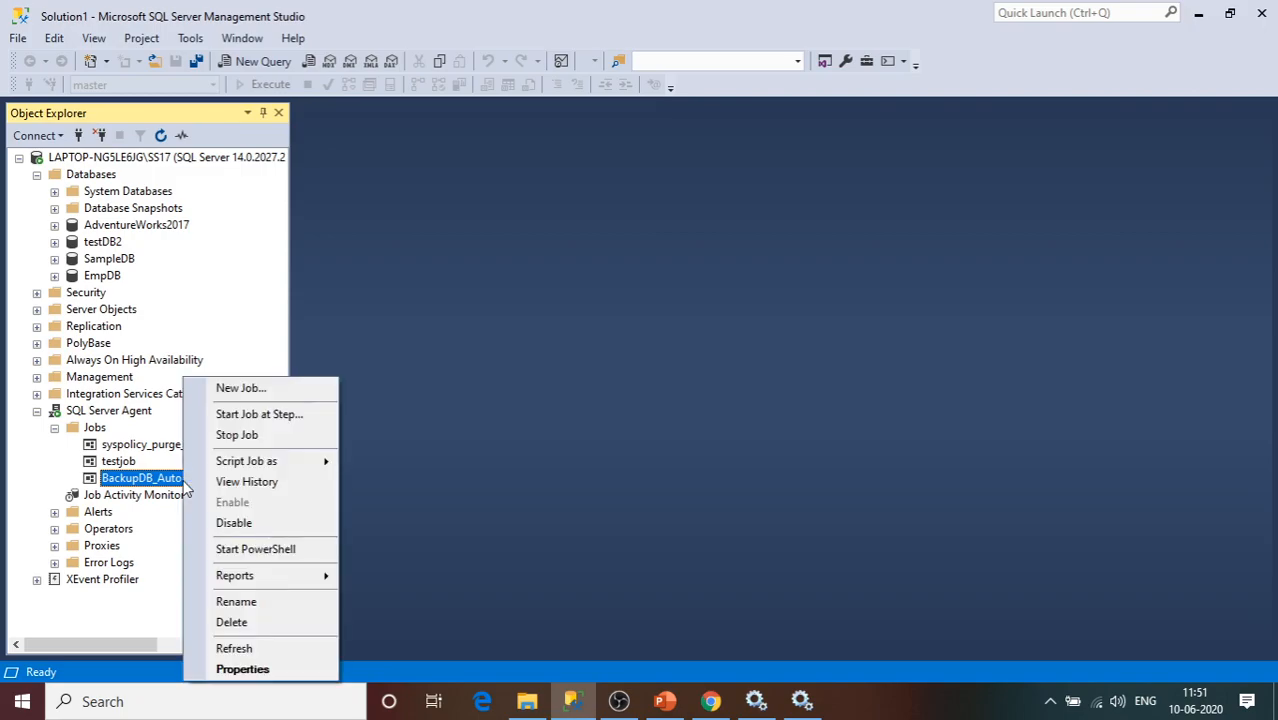
click(246, 482)
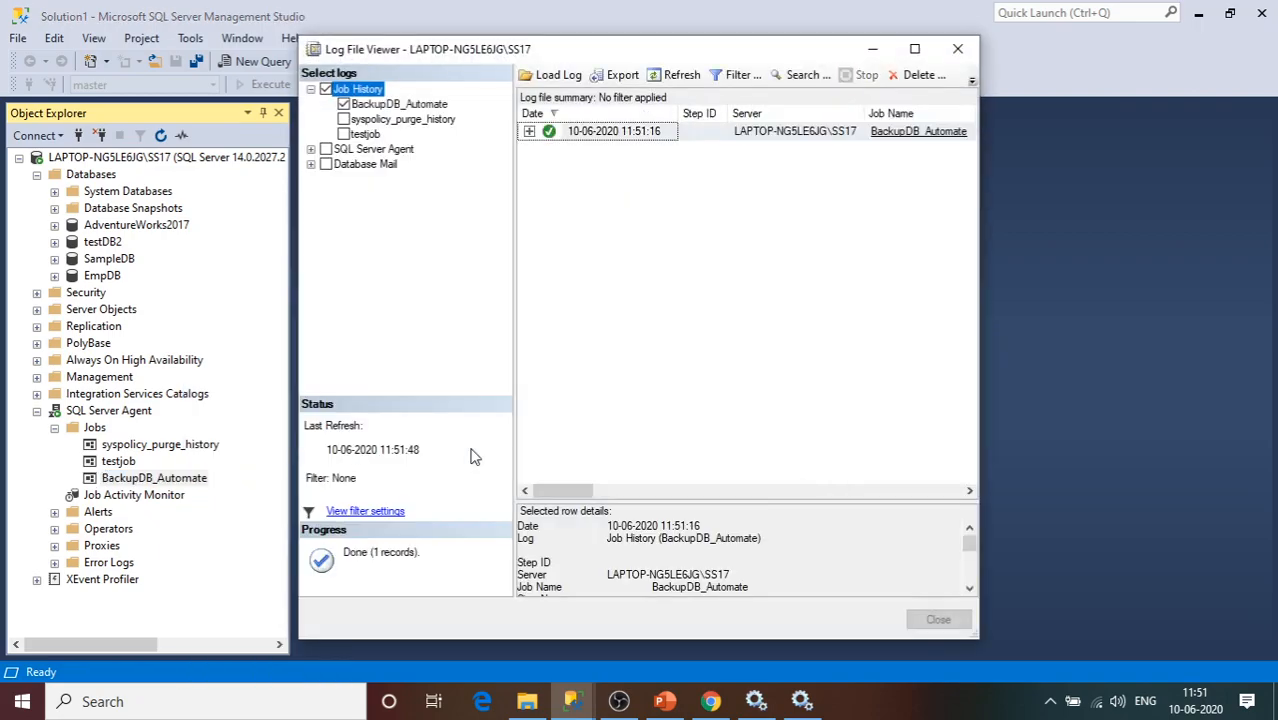
click(914, 49)
click(231, 90)
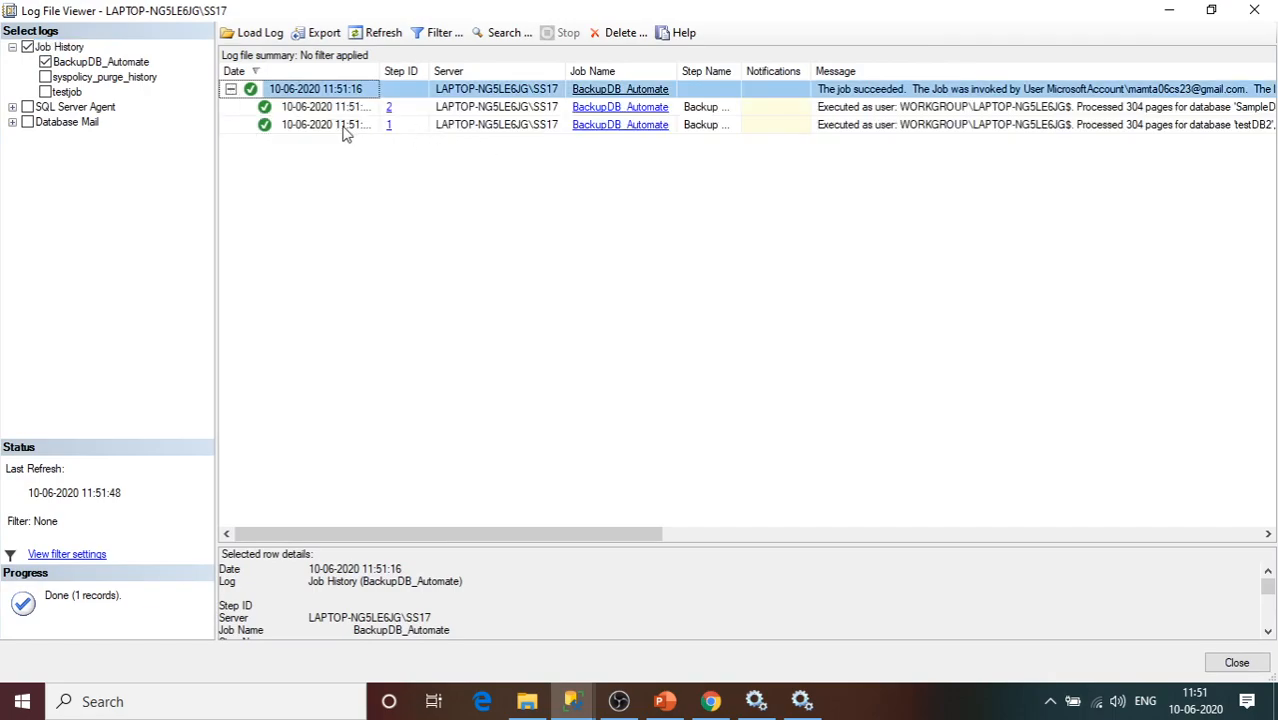
click(347, 127)
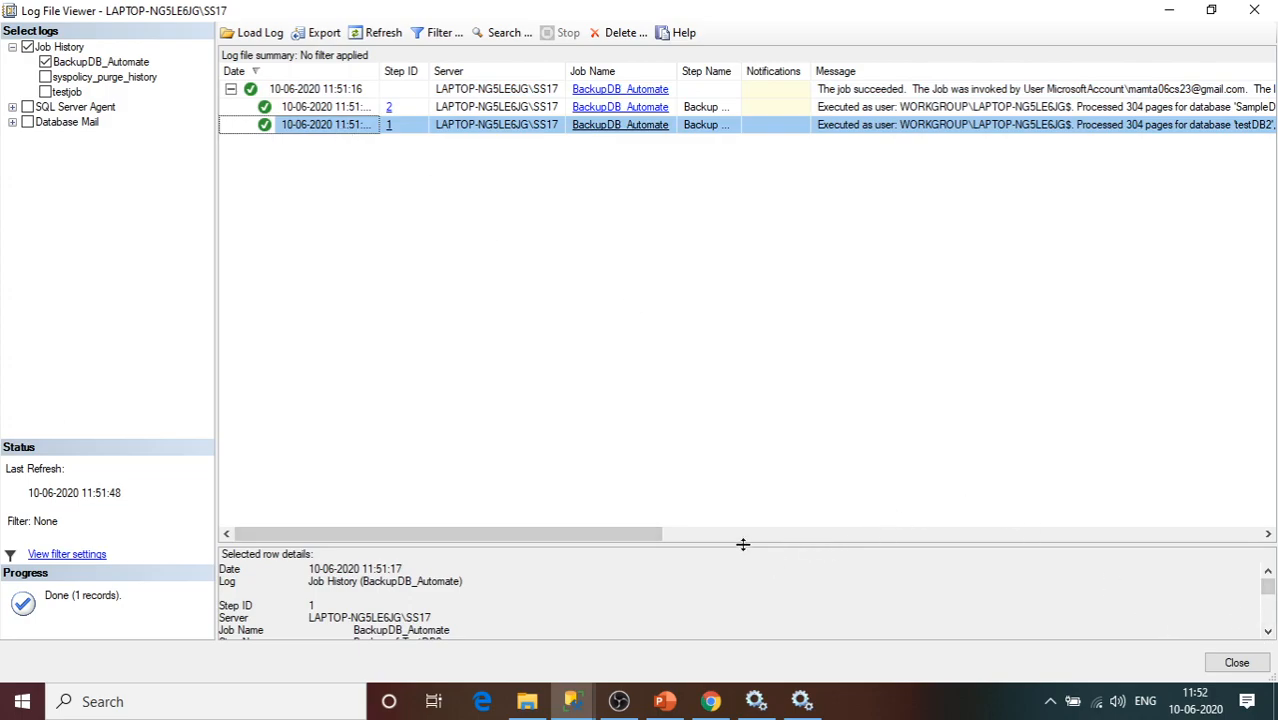
drag(722, 542, 700, 399)
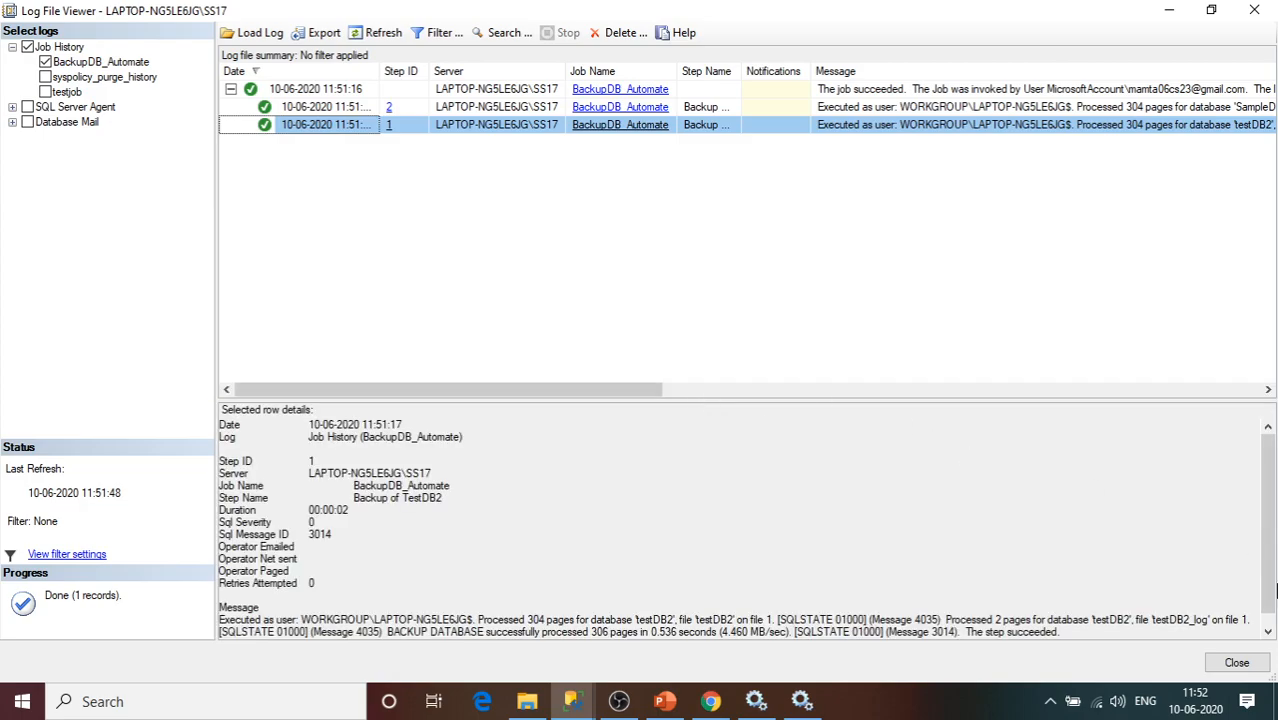
scroll(1274, 592, down, 1)
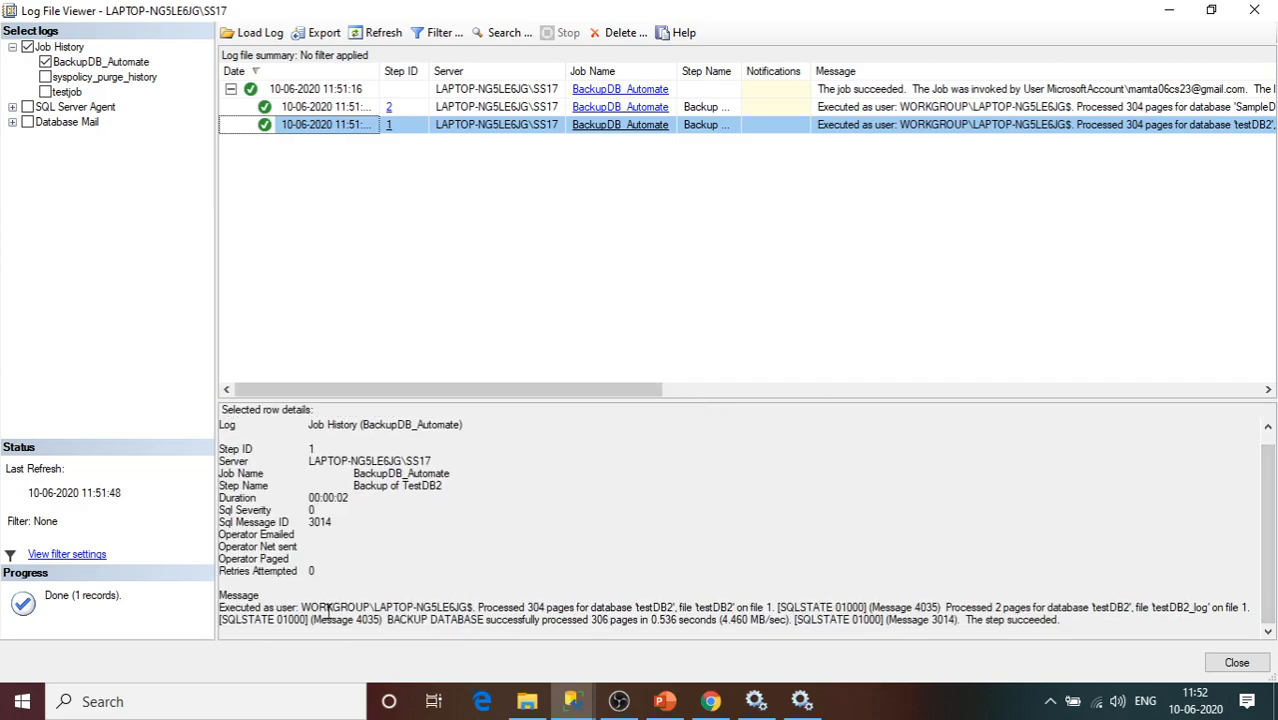
drag(301, 607, 686, 608)
click(560, 612)
drag(945, 607, 1086, 622)
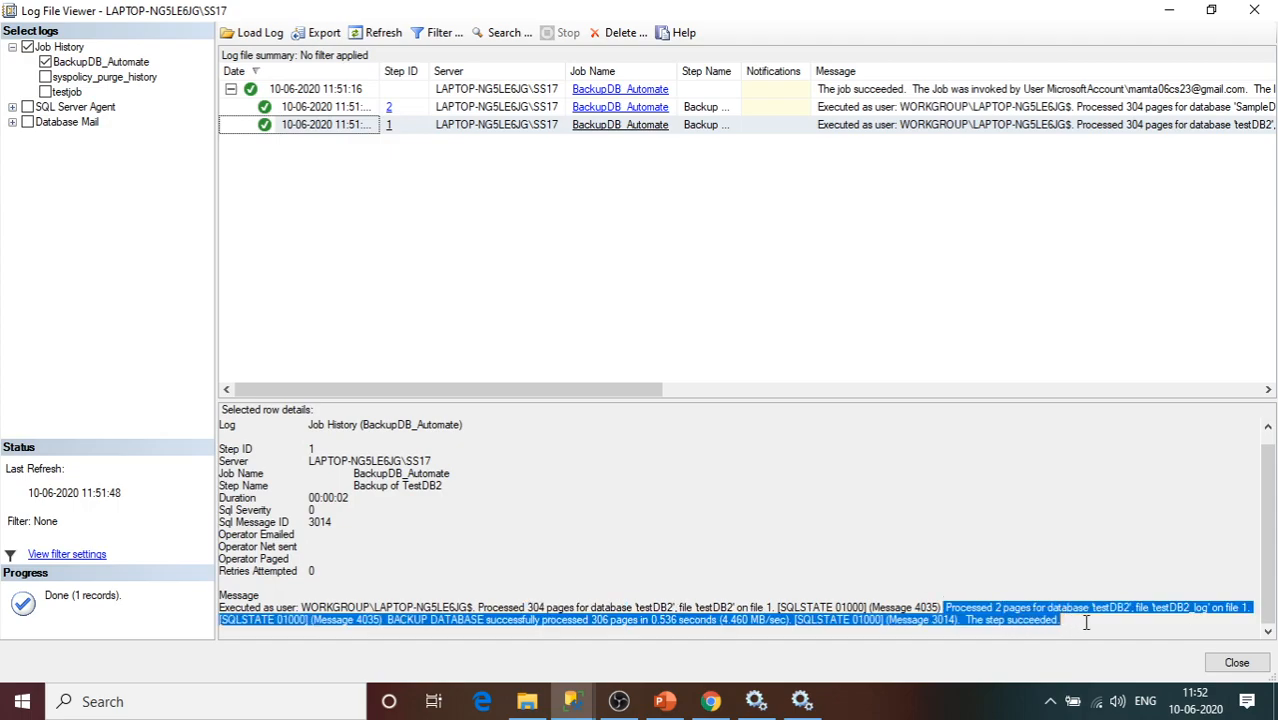
click(1169, 608)
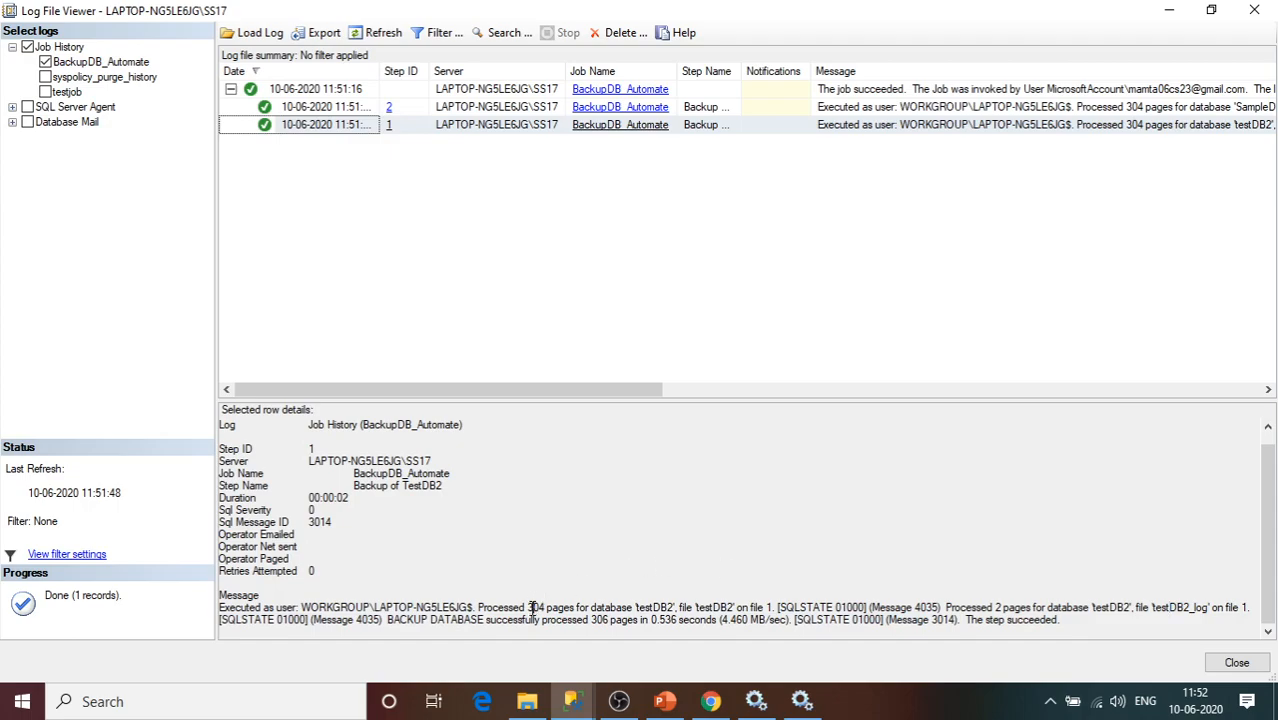
drag(401, 620, 706, 626)
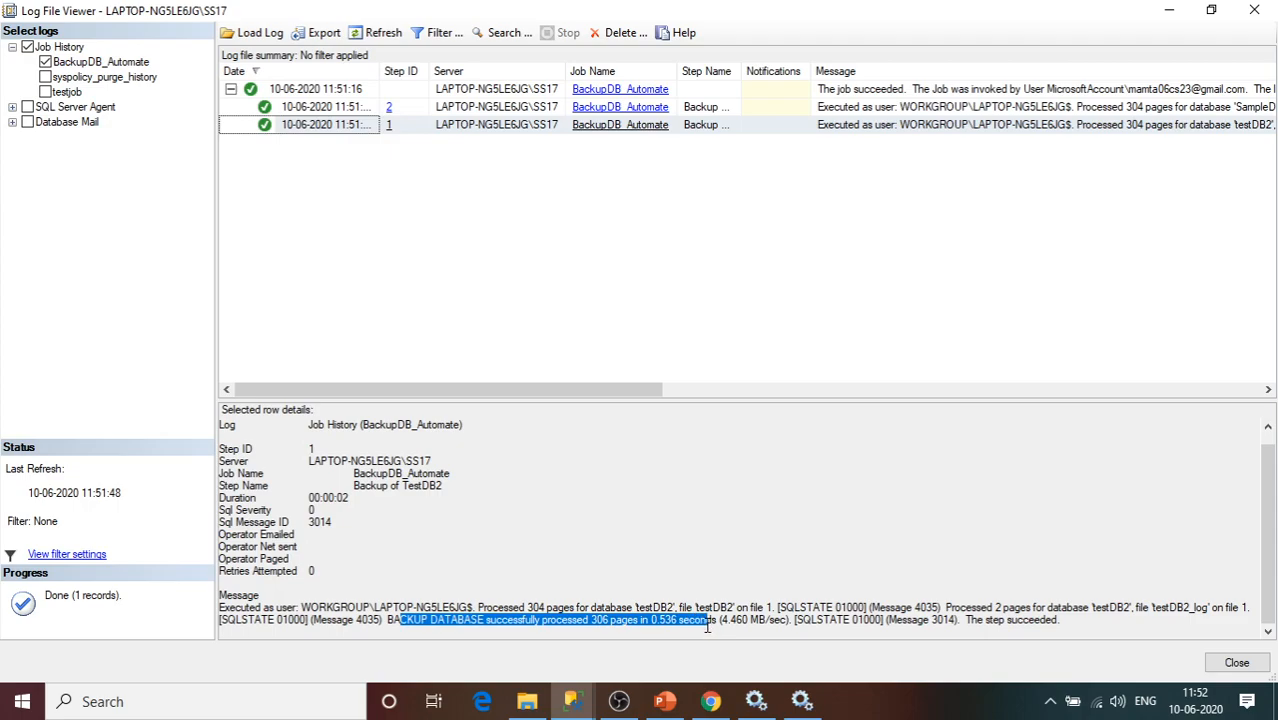
click(351, 110)
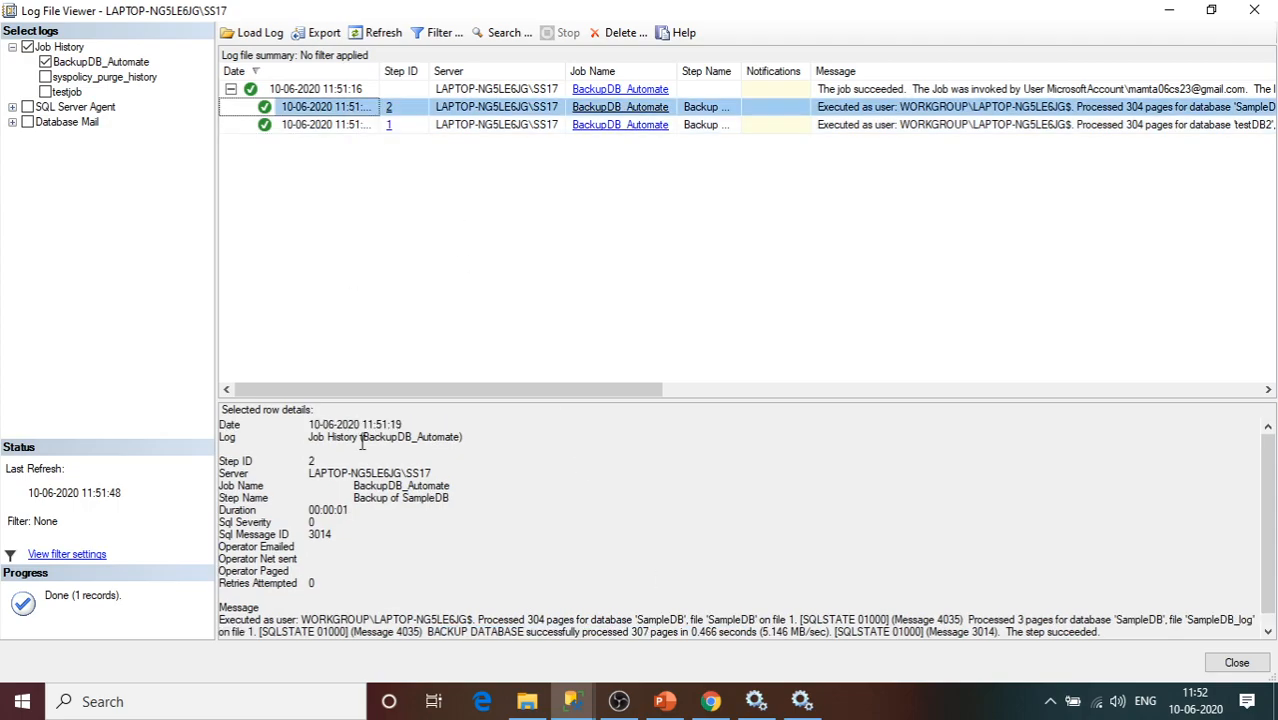
click(1267, 632)
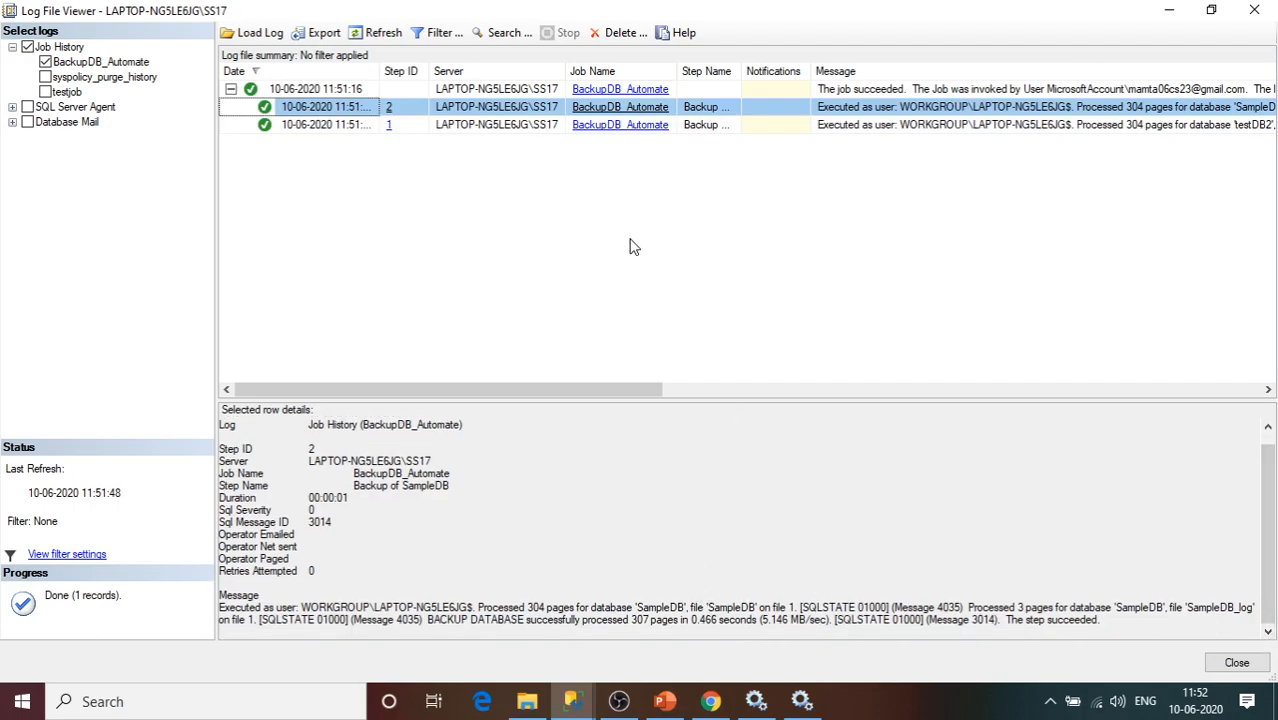
drag(294, 620, 510, 635)
click(1241, 661)
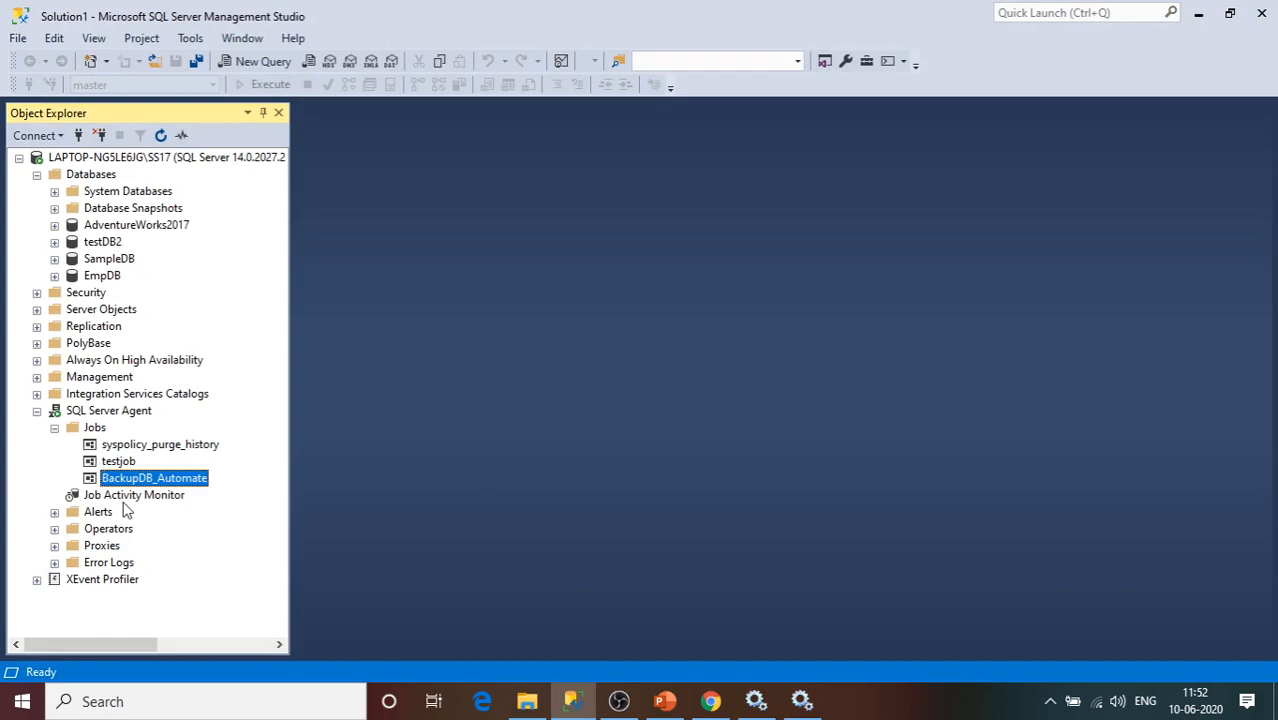
Collapse Jobs and open Job Activity Monitor maximized, with the Status column widened.
click(134, 504)
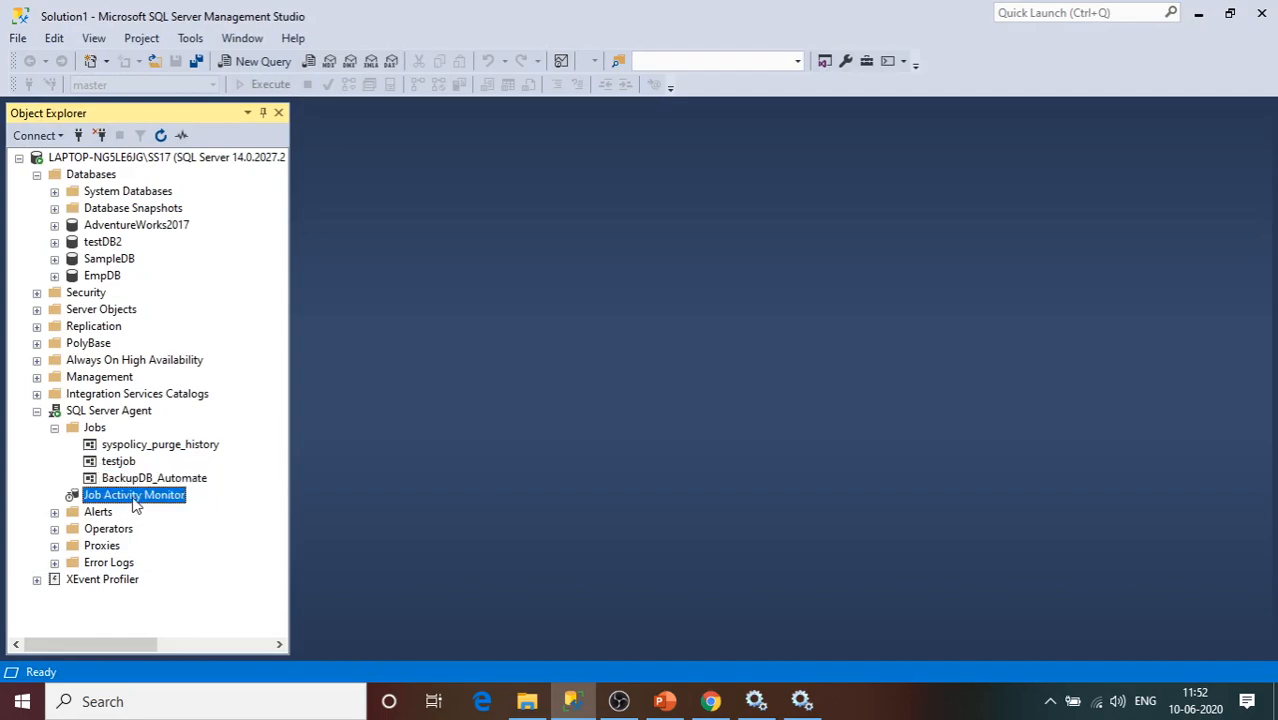
click(56, 429)
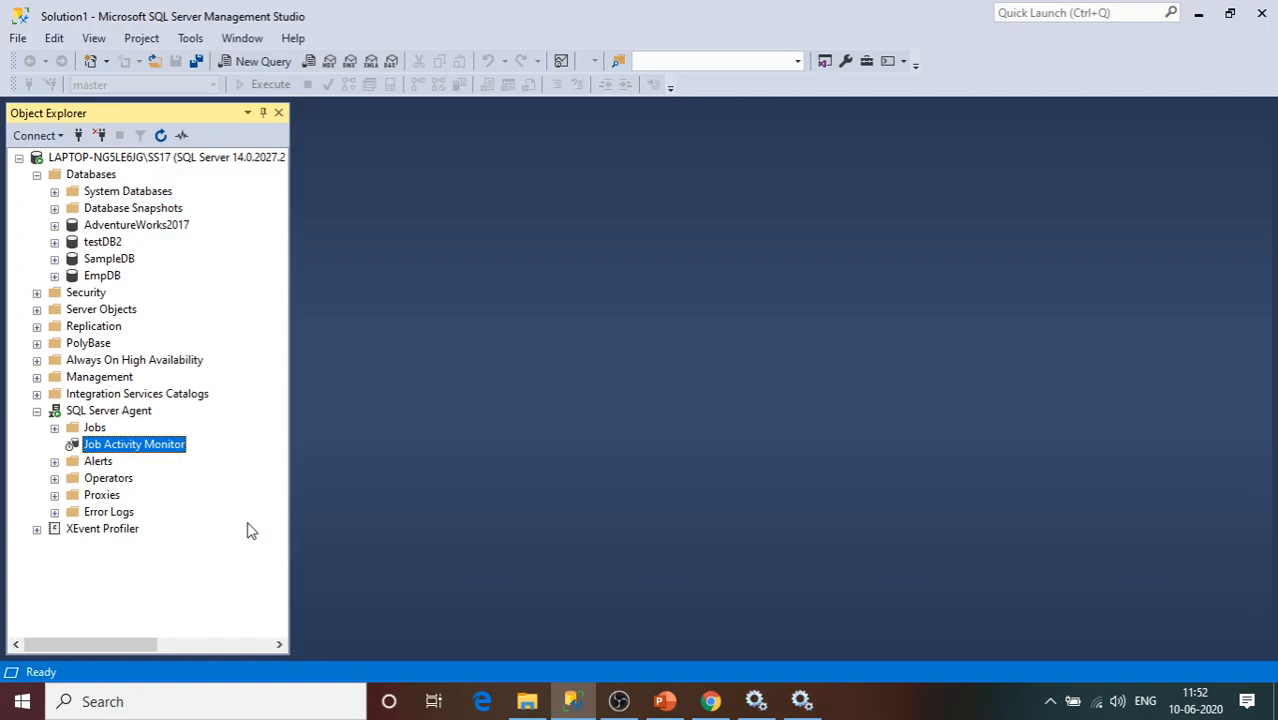
right_click(119, 448)
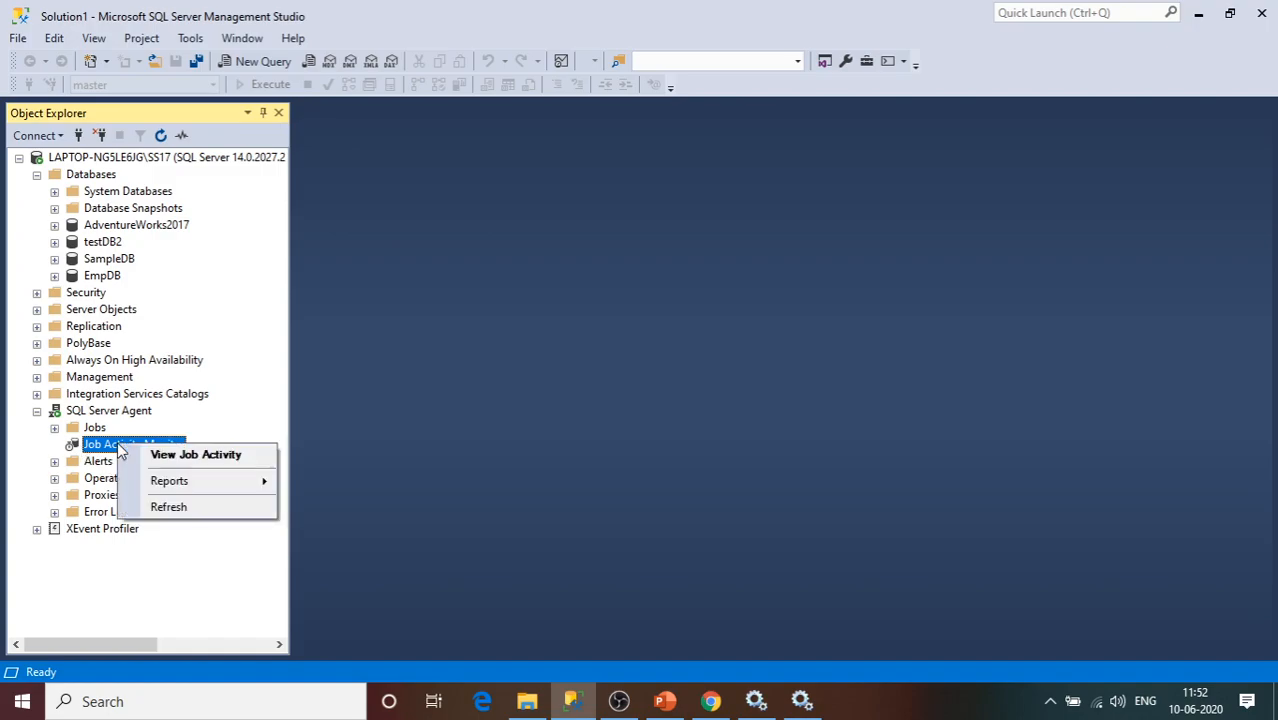
click(184, 455)
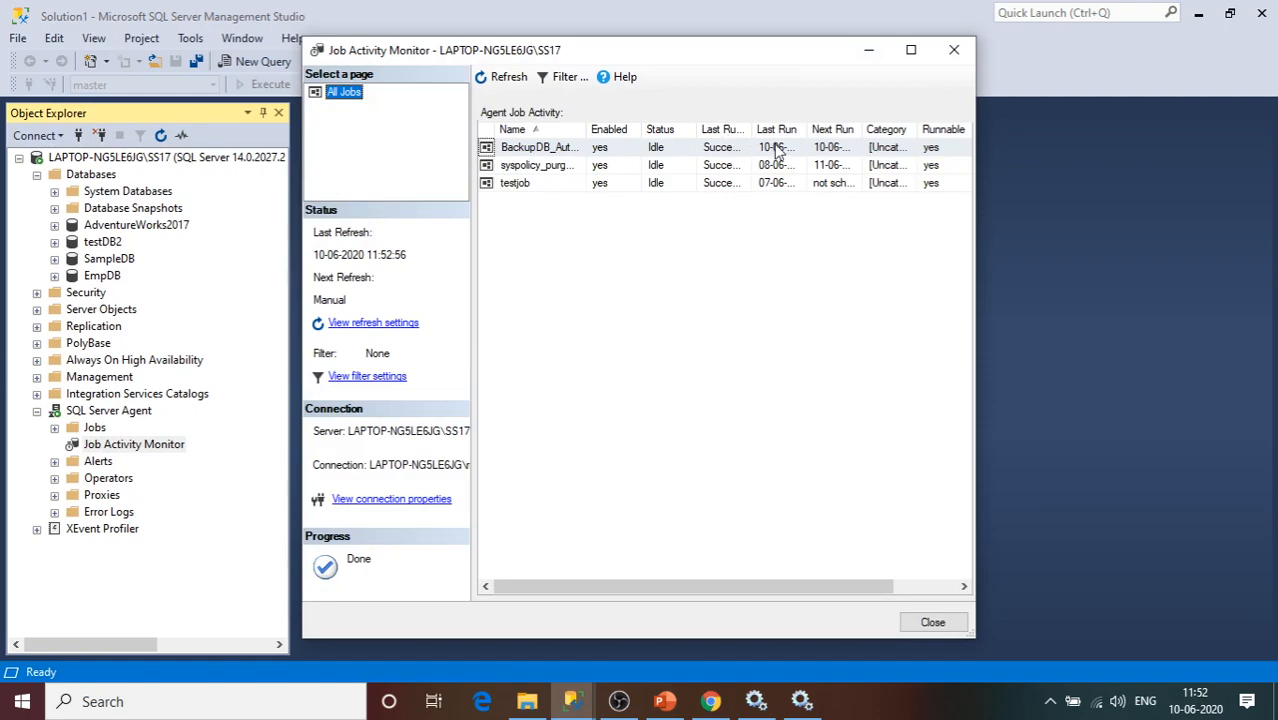
drag(699, 129, 708, 129)
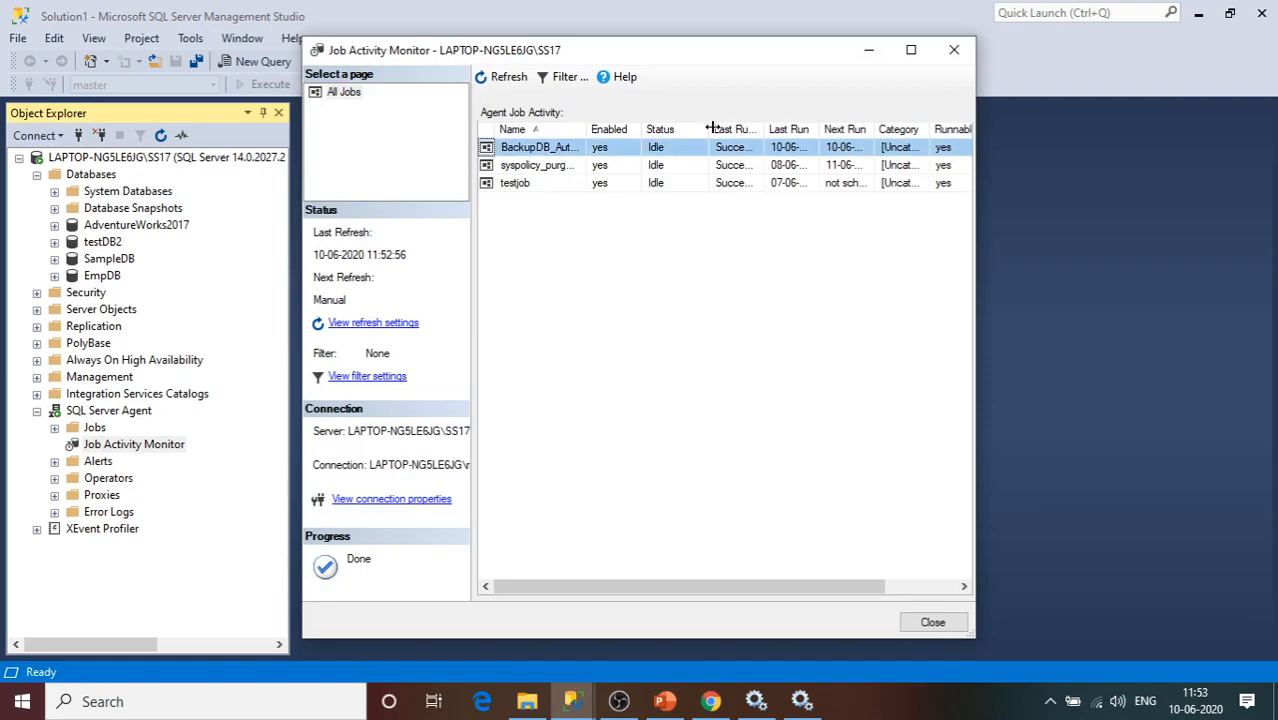
click(911, 50)
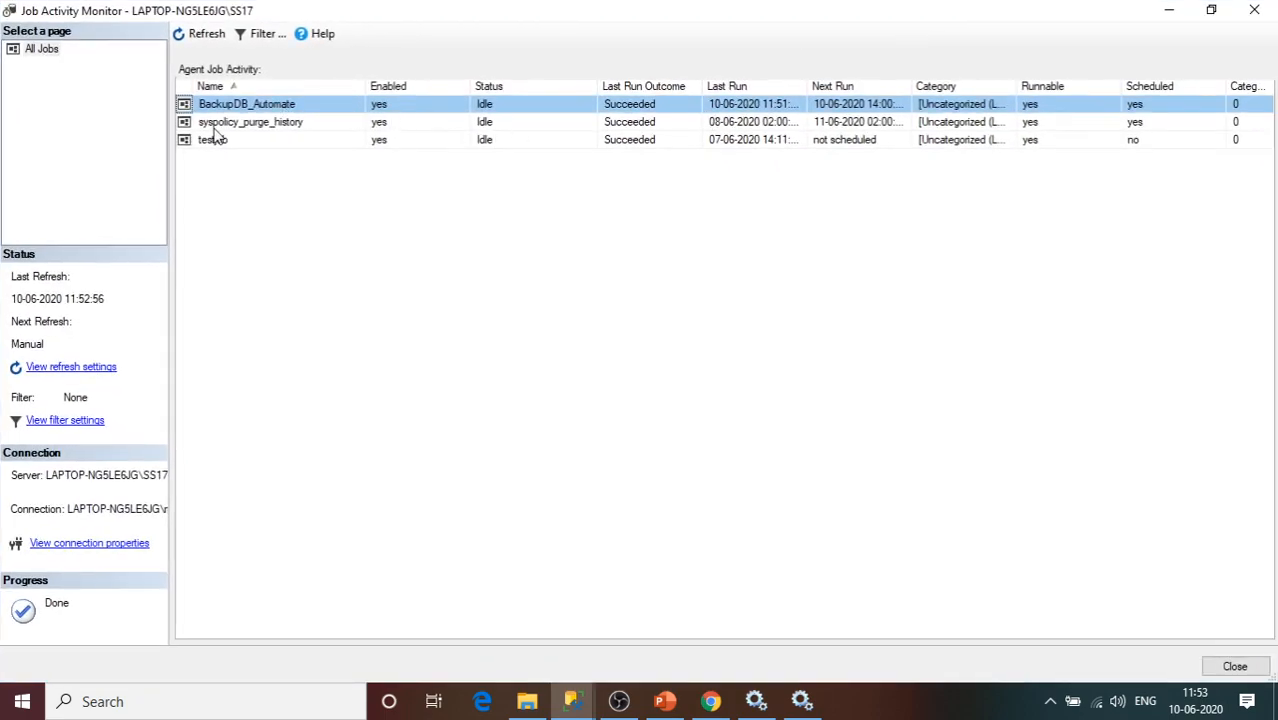
Review the BackupDB_Automate, syspolicy_purge_history and testjob rows in the monitor.
click(236, 143)
click(301, 103)
click(298, 139)
click(294, 122)
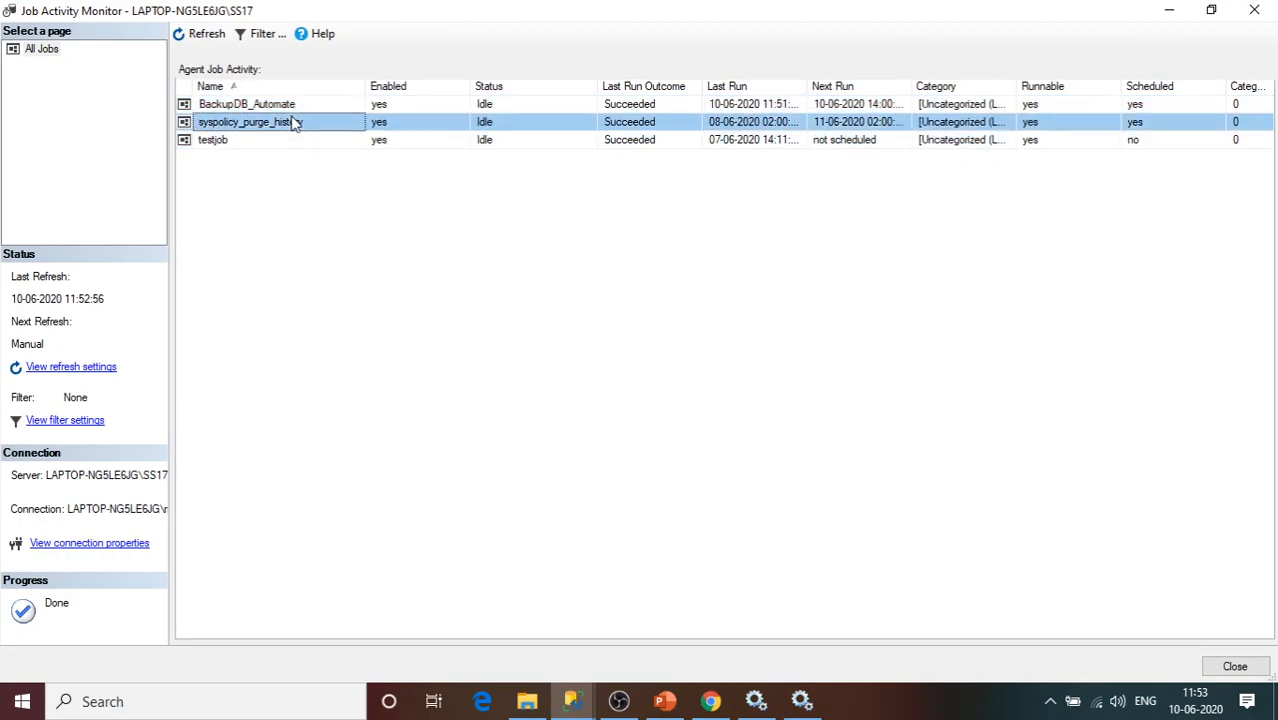
click(300, 141)
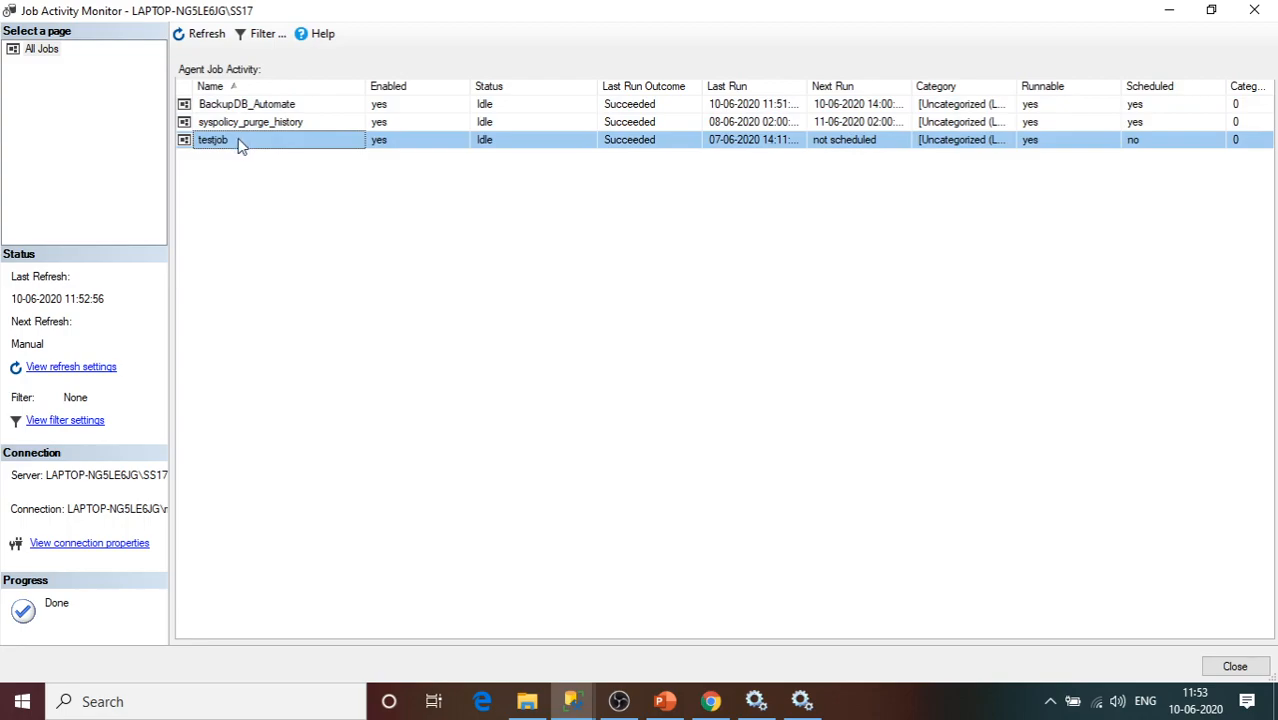
click(308, 106)
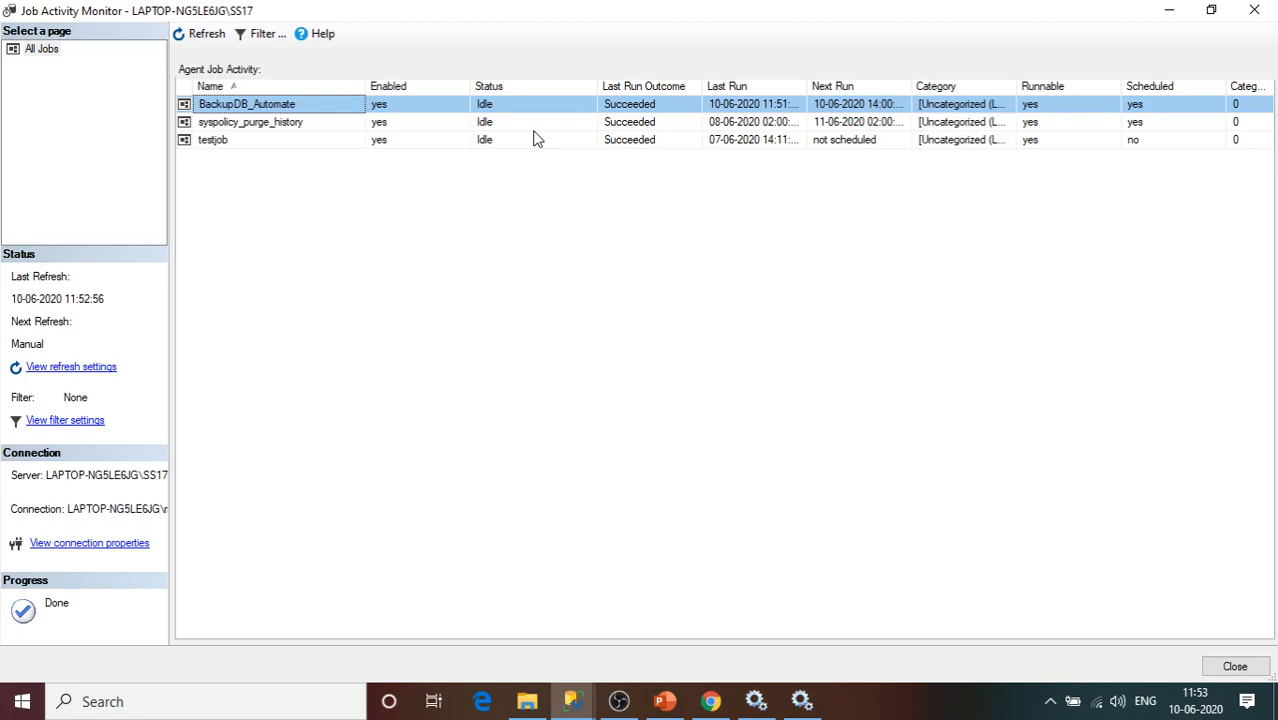
click(752, 122)
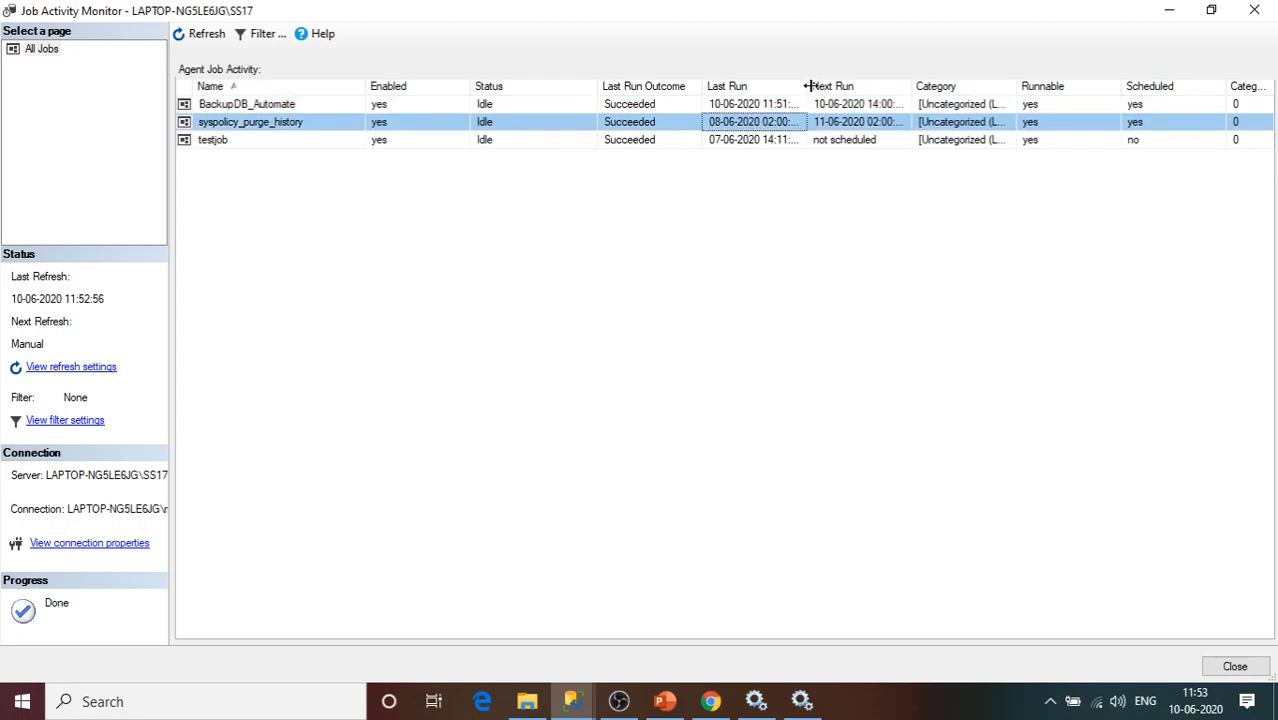
drag(808, 86, 871, 86)
key(Up)
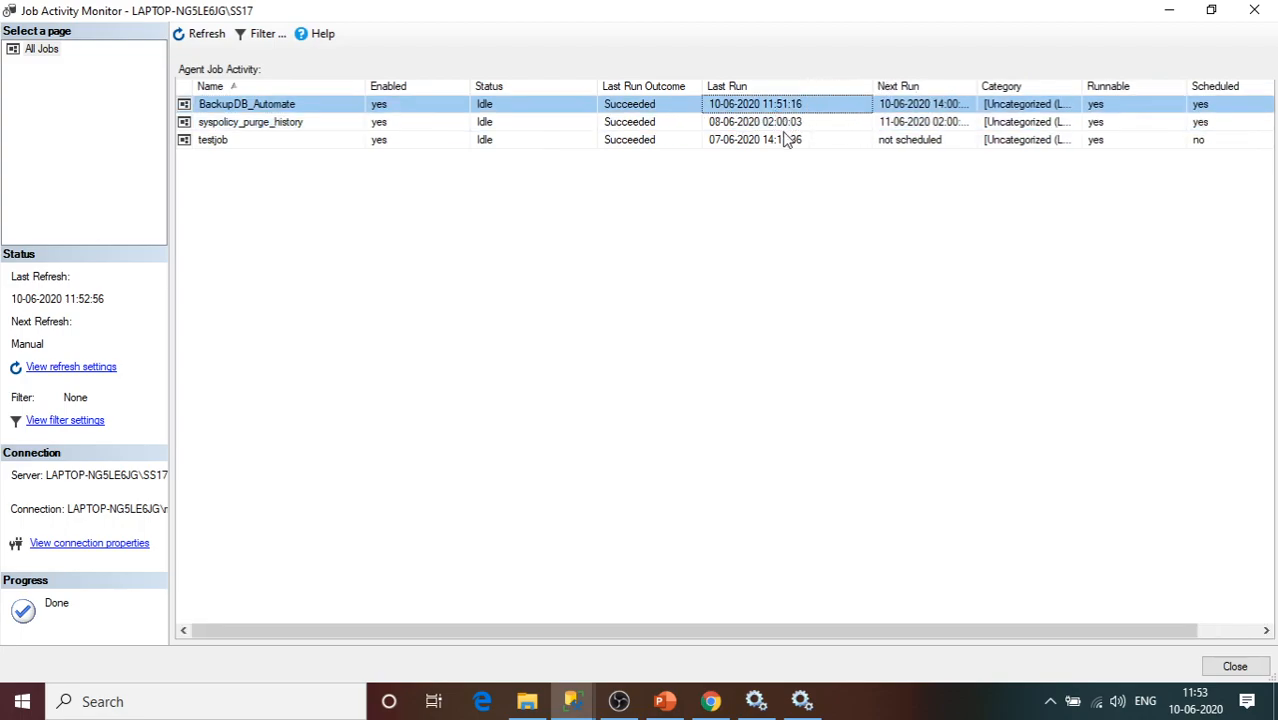
click(787, 140)
click(916, 106)
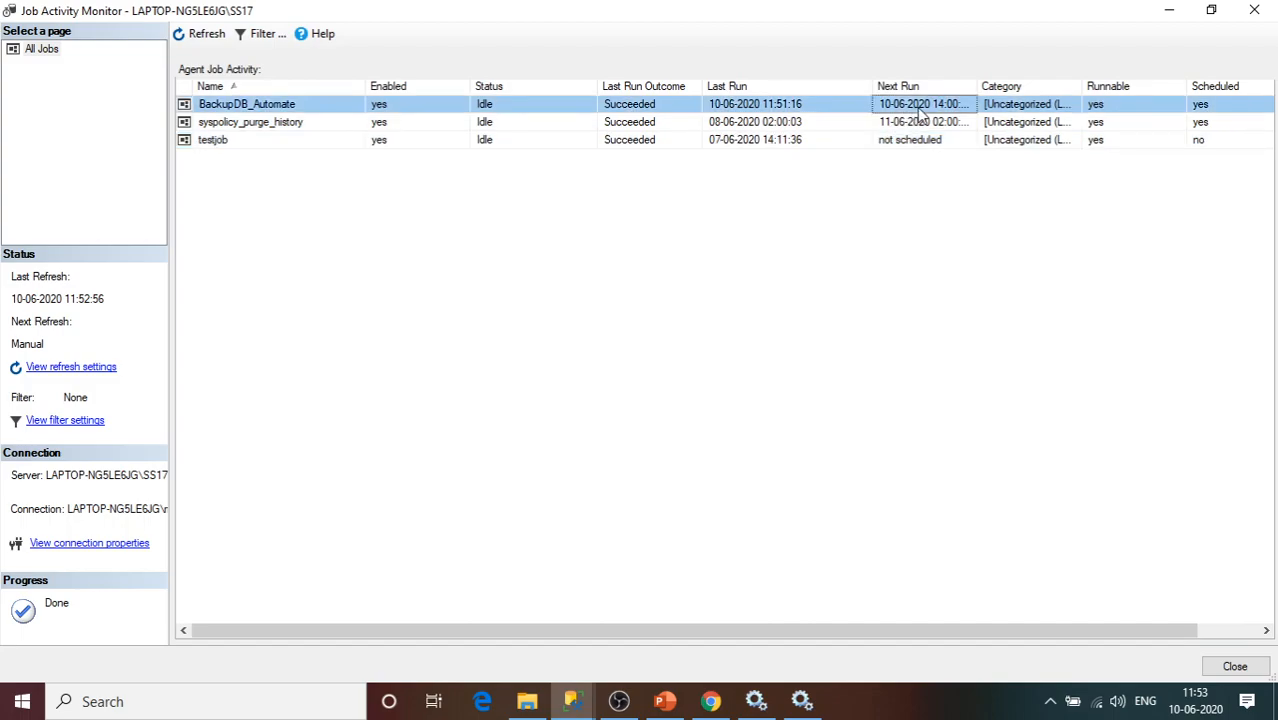
click(783, 142)
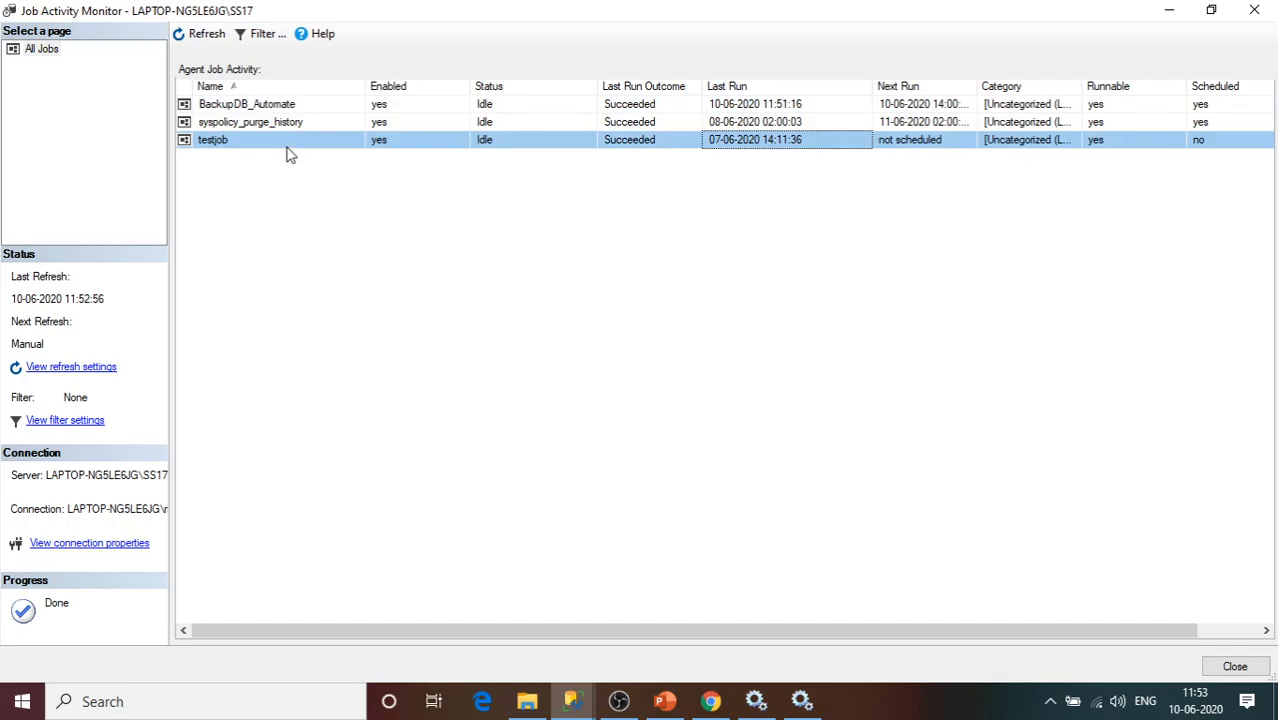
click(936, 140)
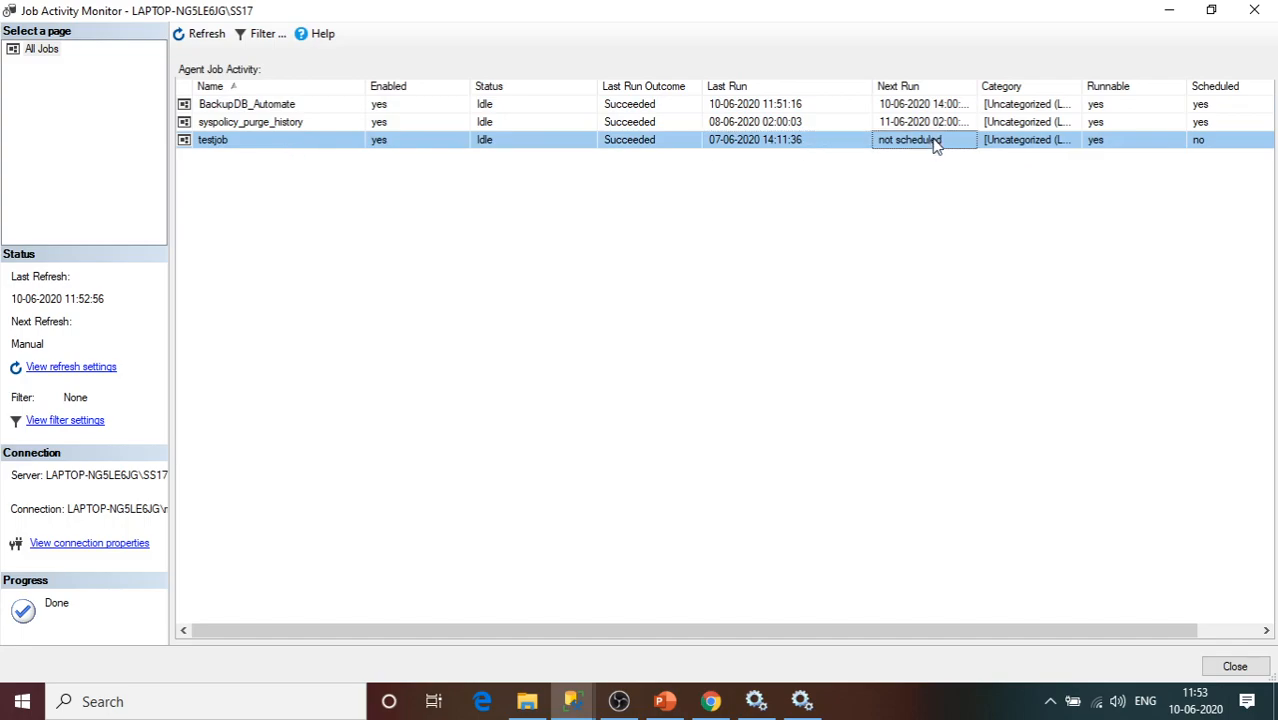
drag(976, 93, 1010, 90)
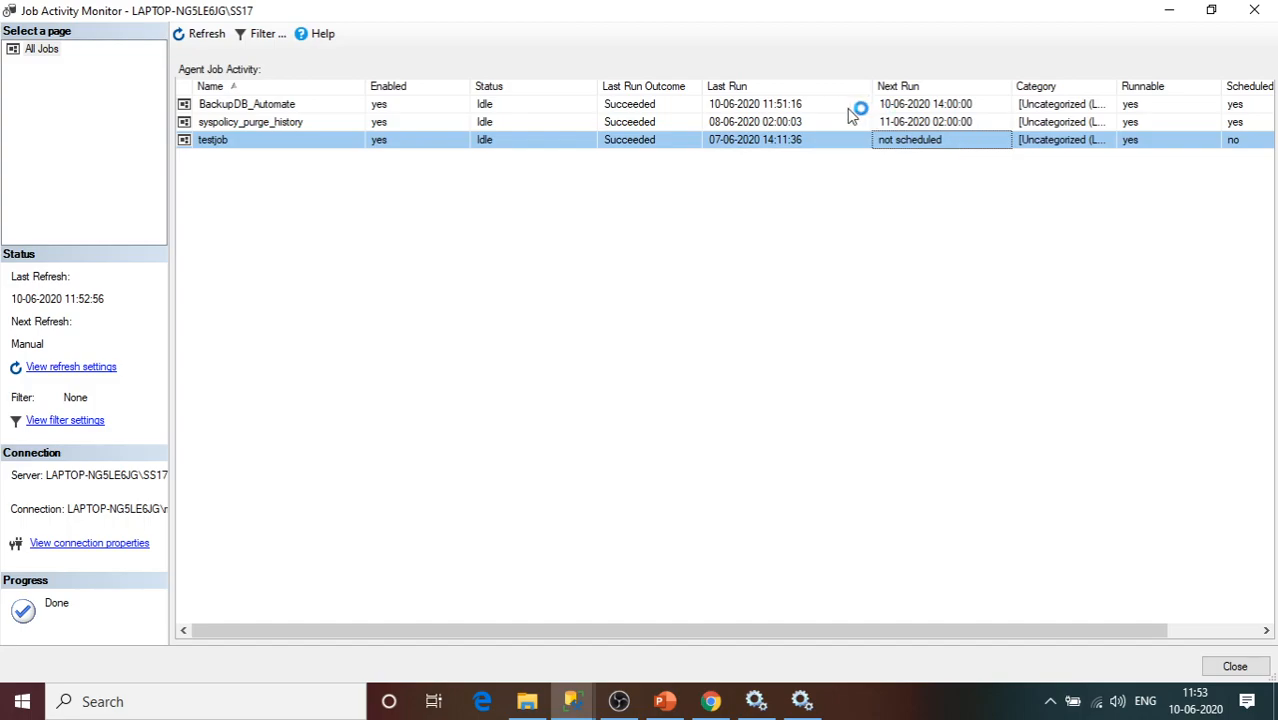
click(304, 106)
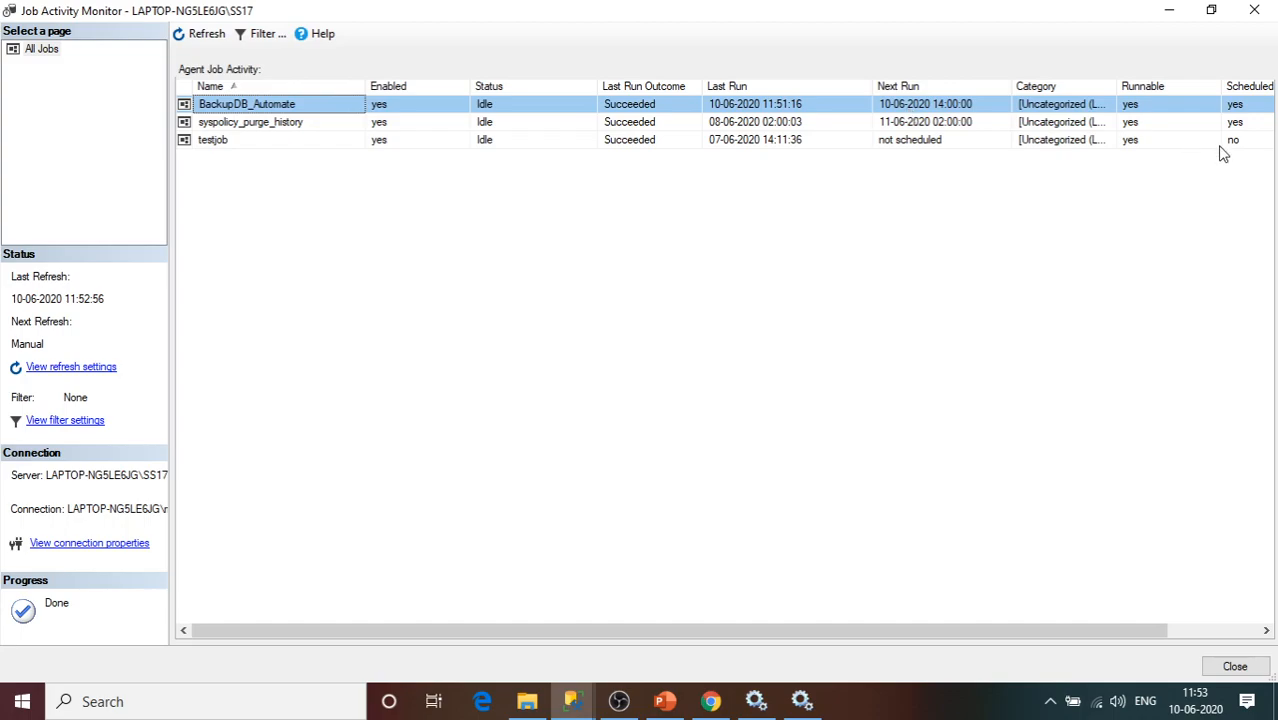
click(1169, 10)
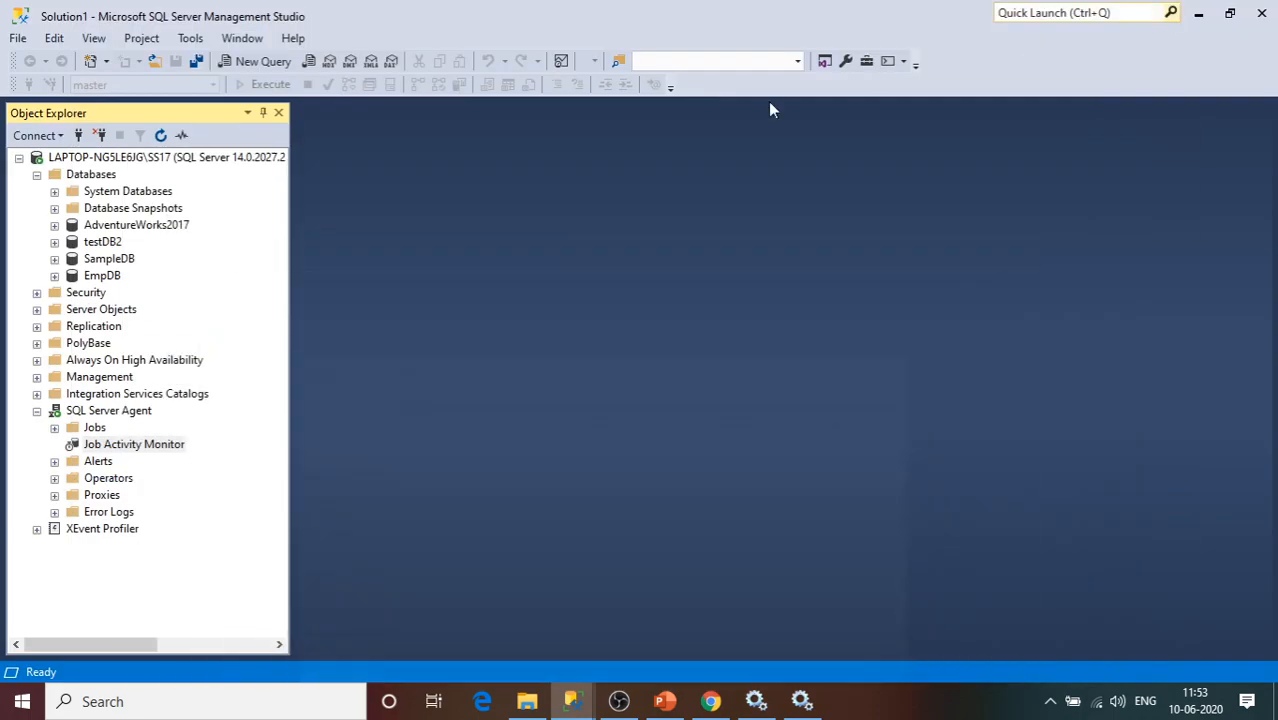
Expand the Jobs folder and start testjob immediately.
click(54, 427)
click(118, 461)
right_click(118, 466)
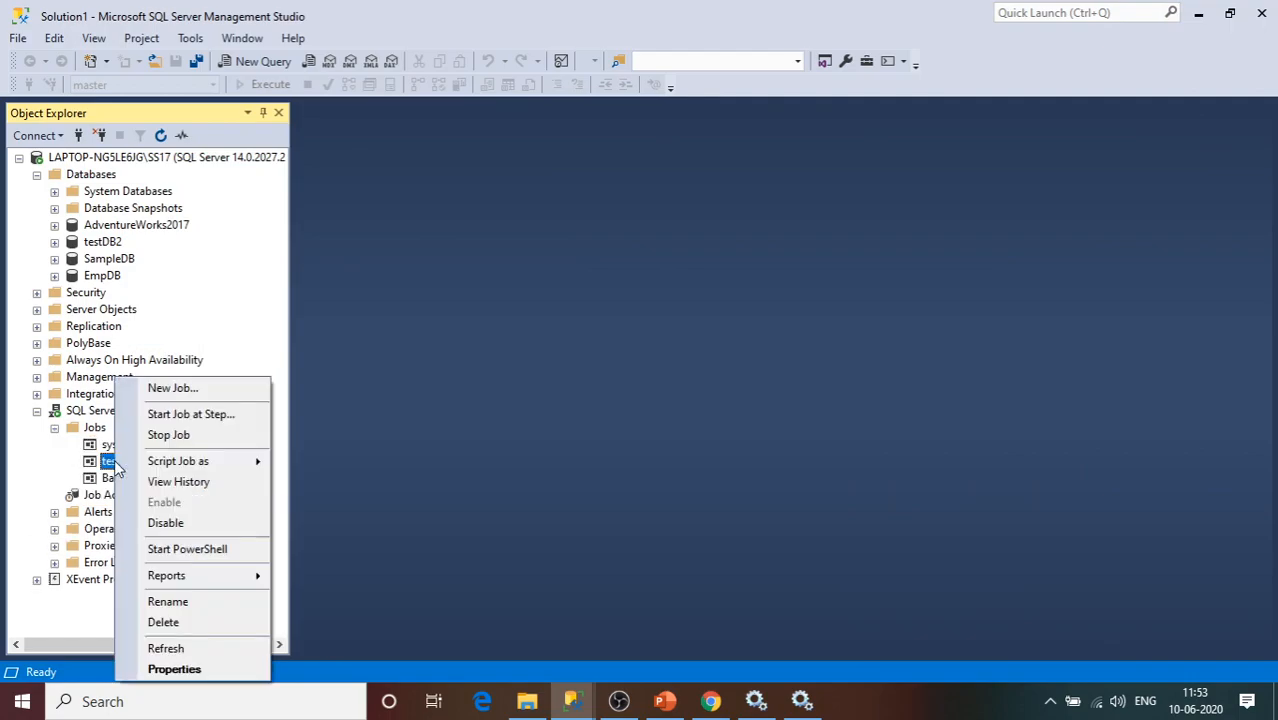
click(199, 414)
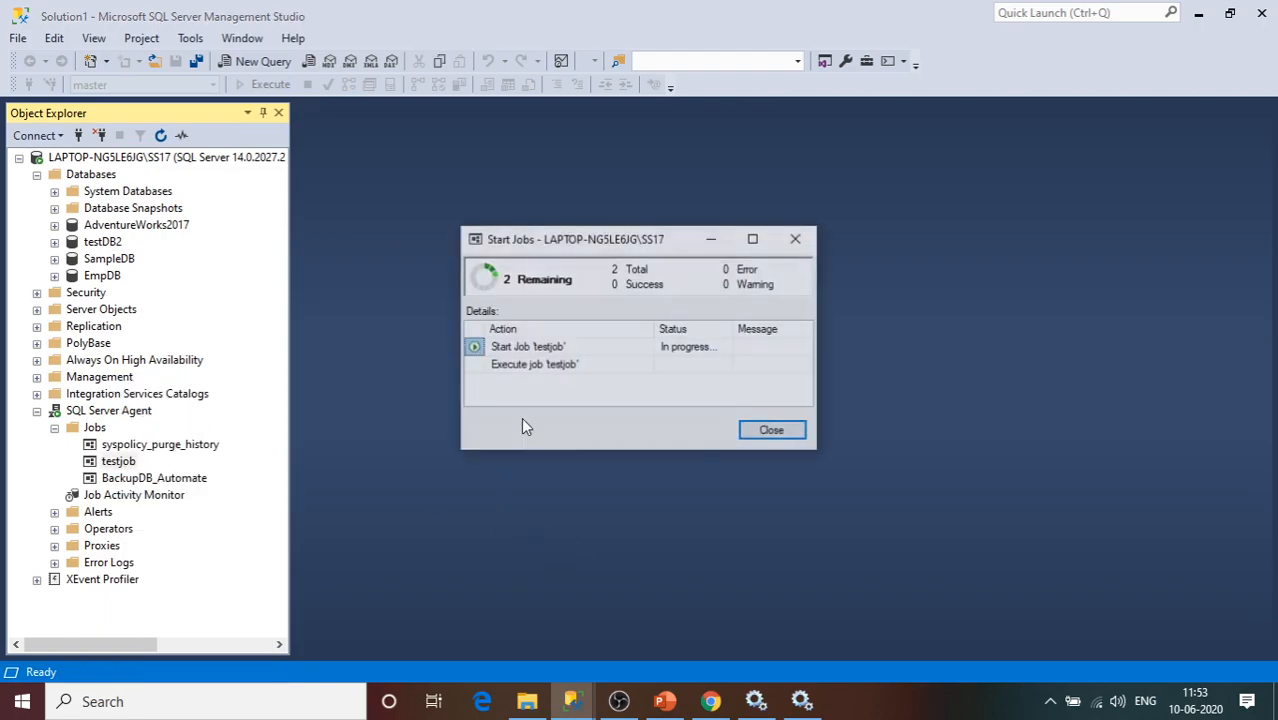
Bring up the job start results, then switch back to Job Activity Monitor.
click(801, 701)
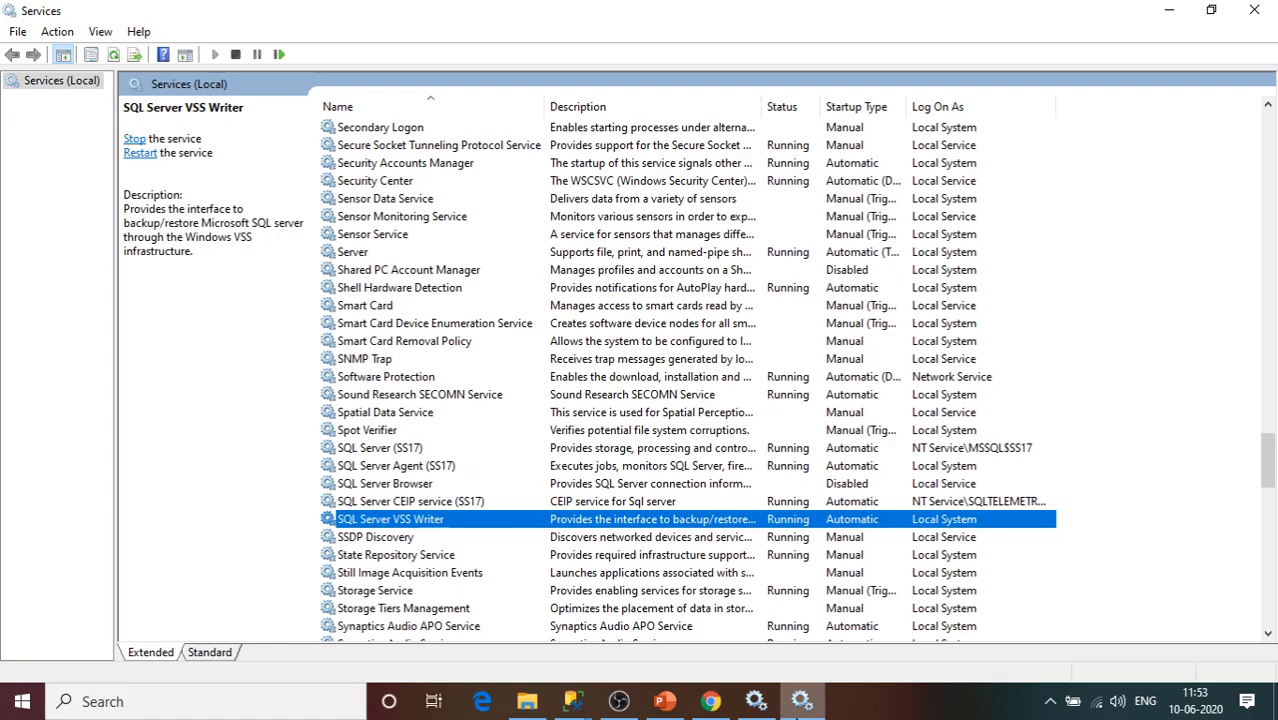
click(578, 704)
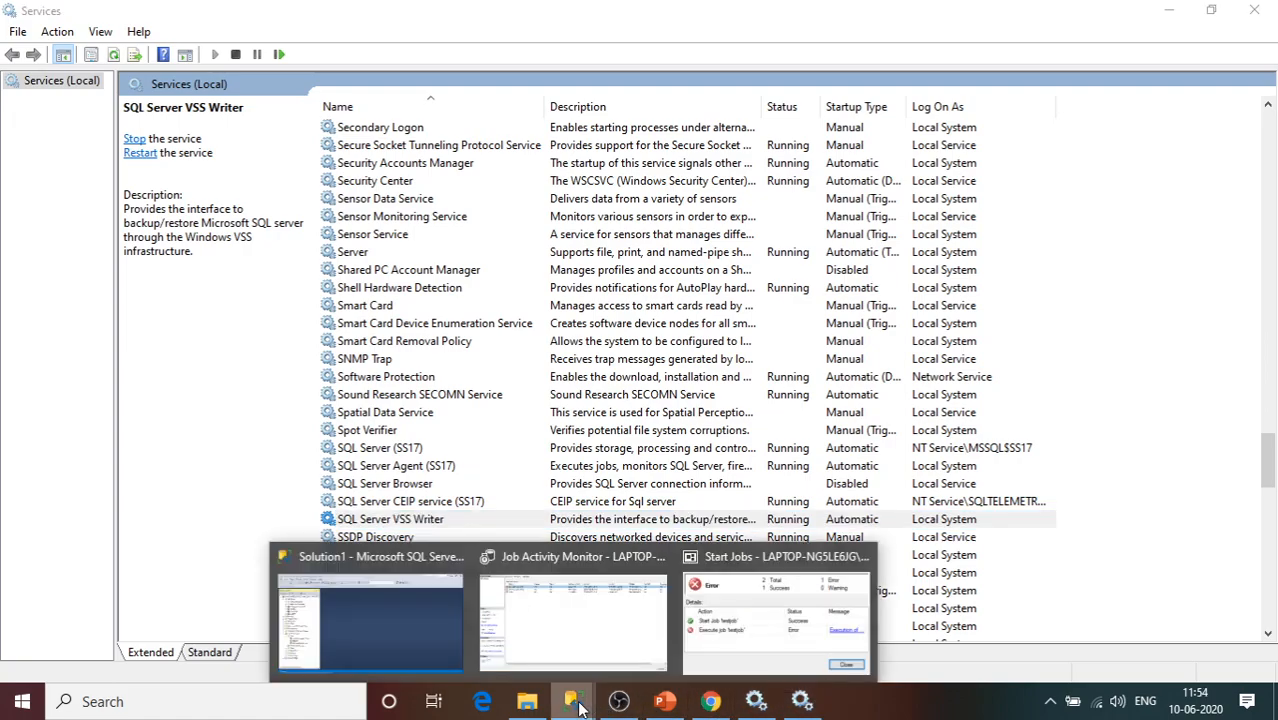
mouse_move(726, 647)
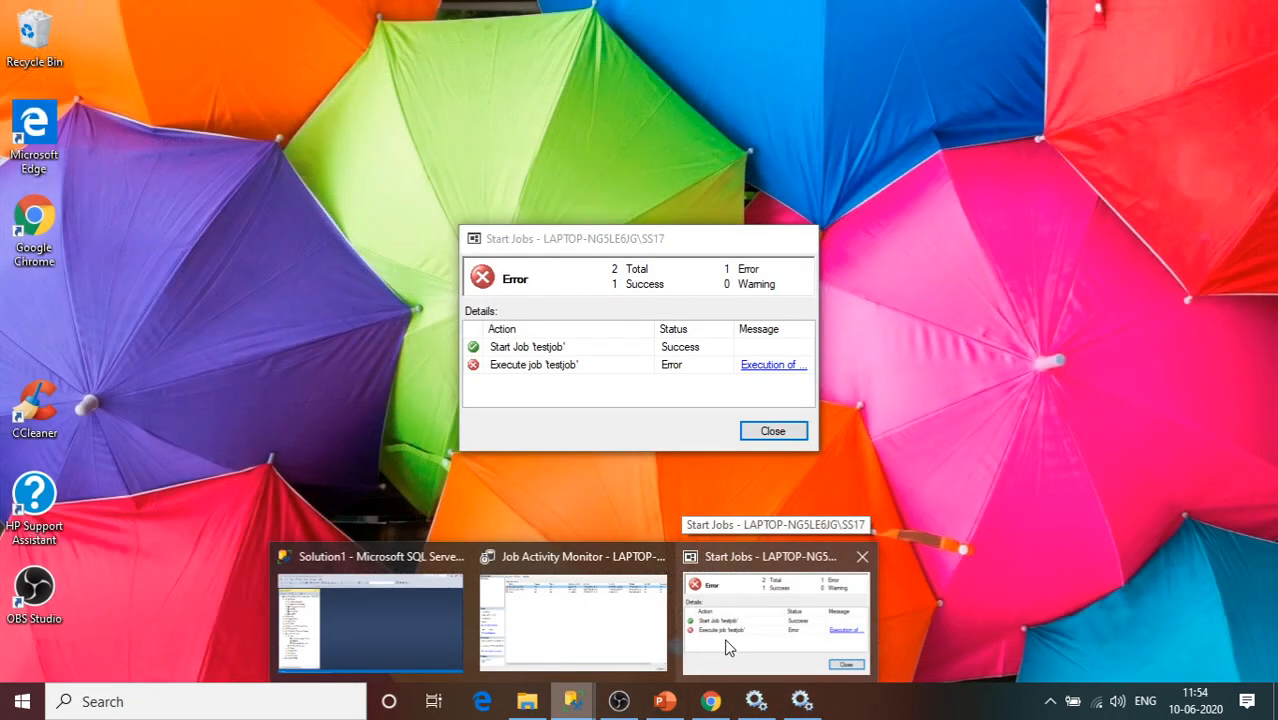
click(727, 645)
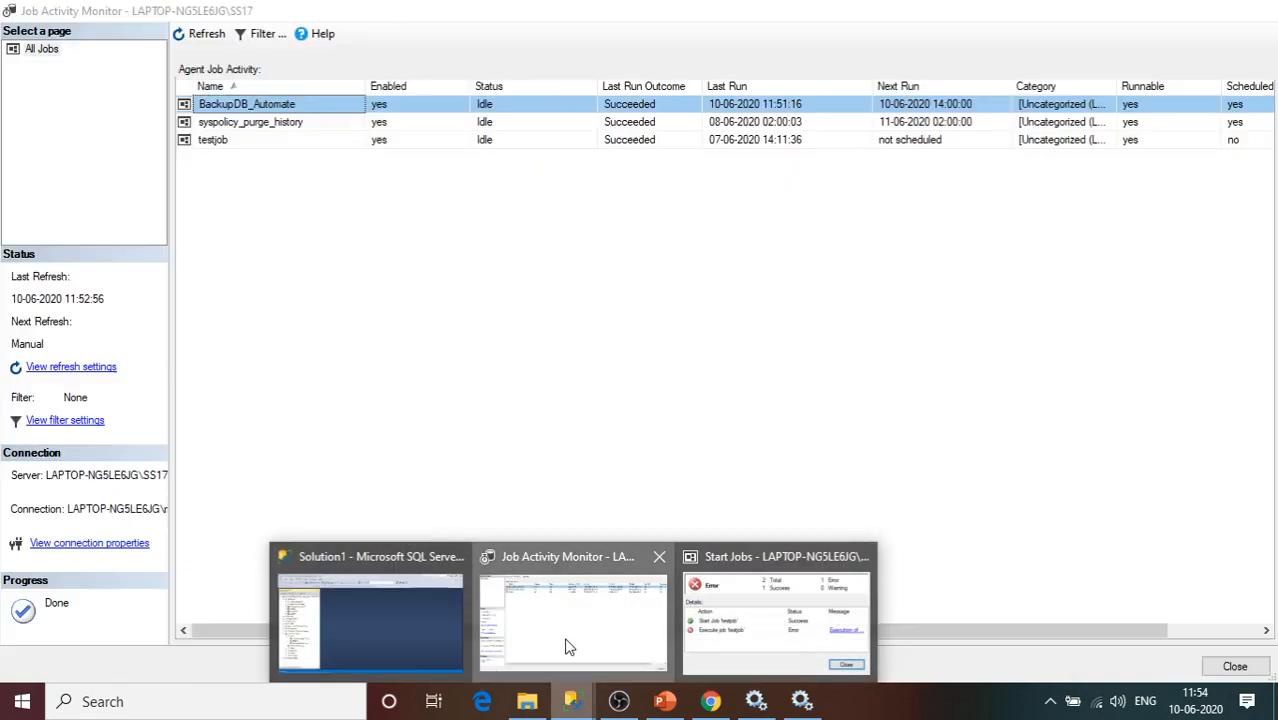
click(570, 635)
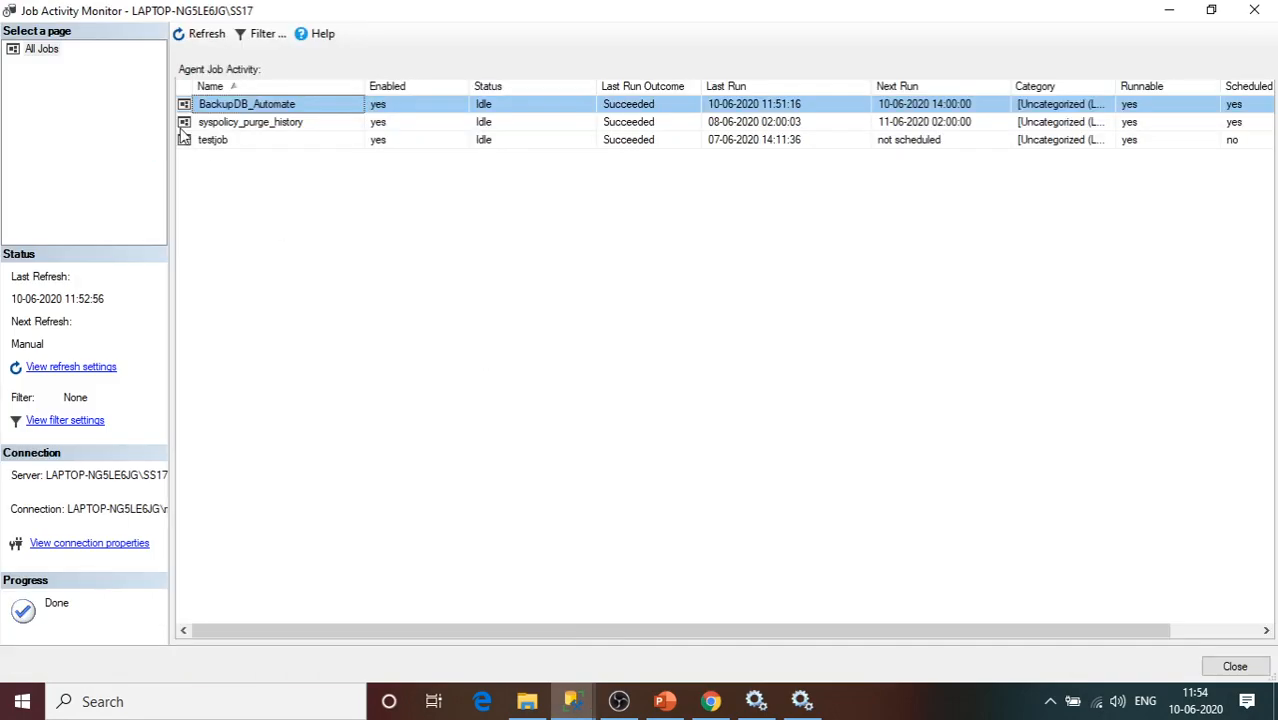
Refresh Job Activity Monitor and confirm testjob's 11:53:58 run shows Failed.
click(203, 36)
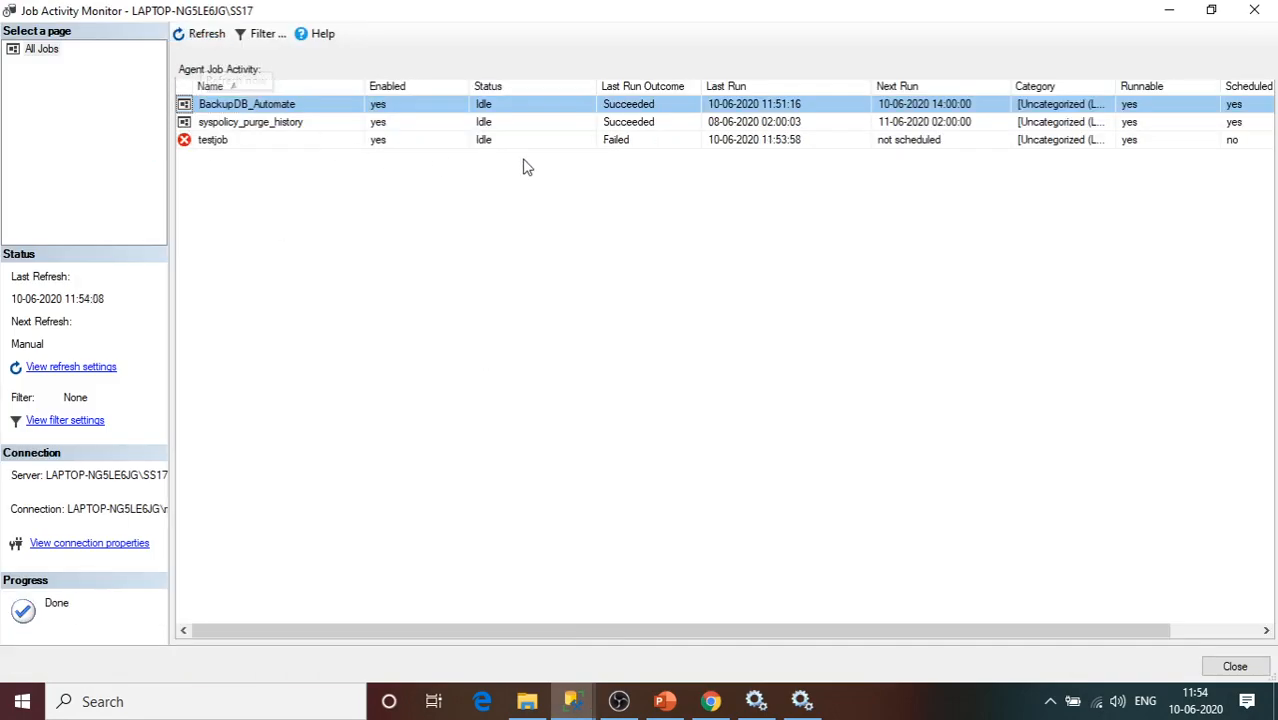
click(642, 142)
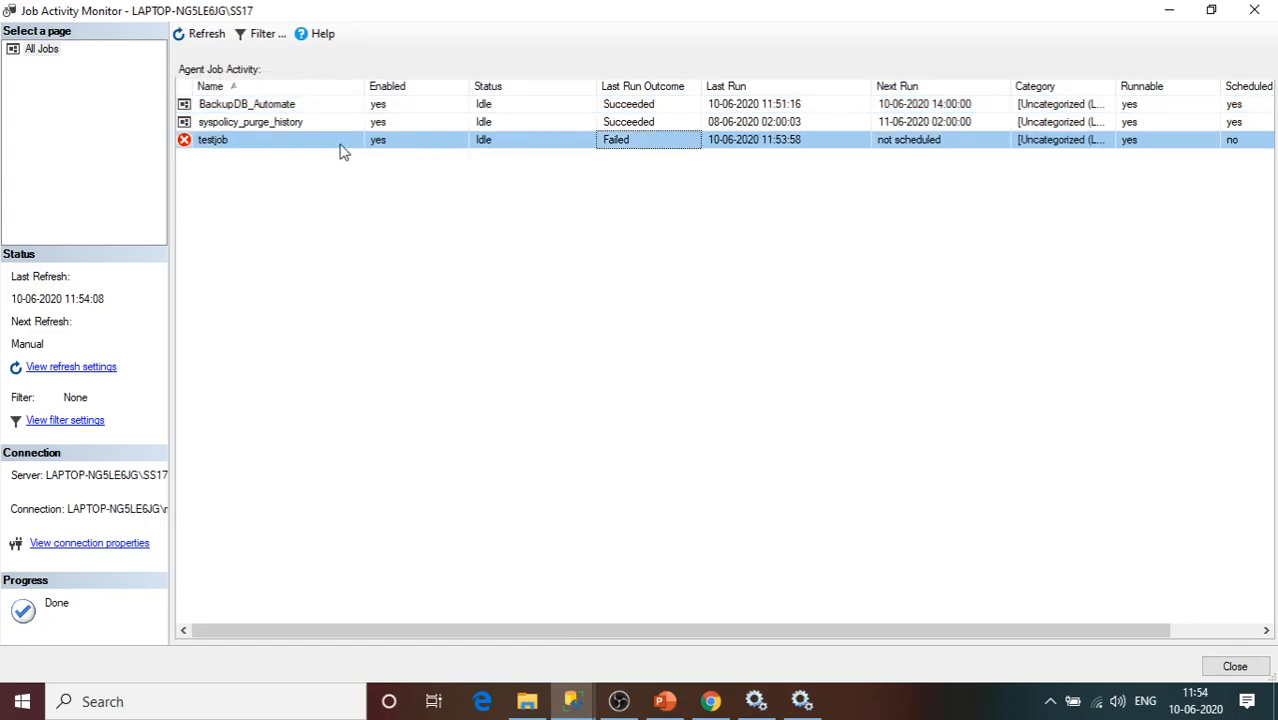
click(740, 150)
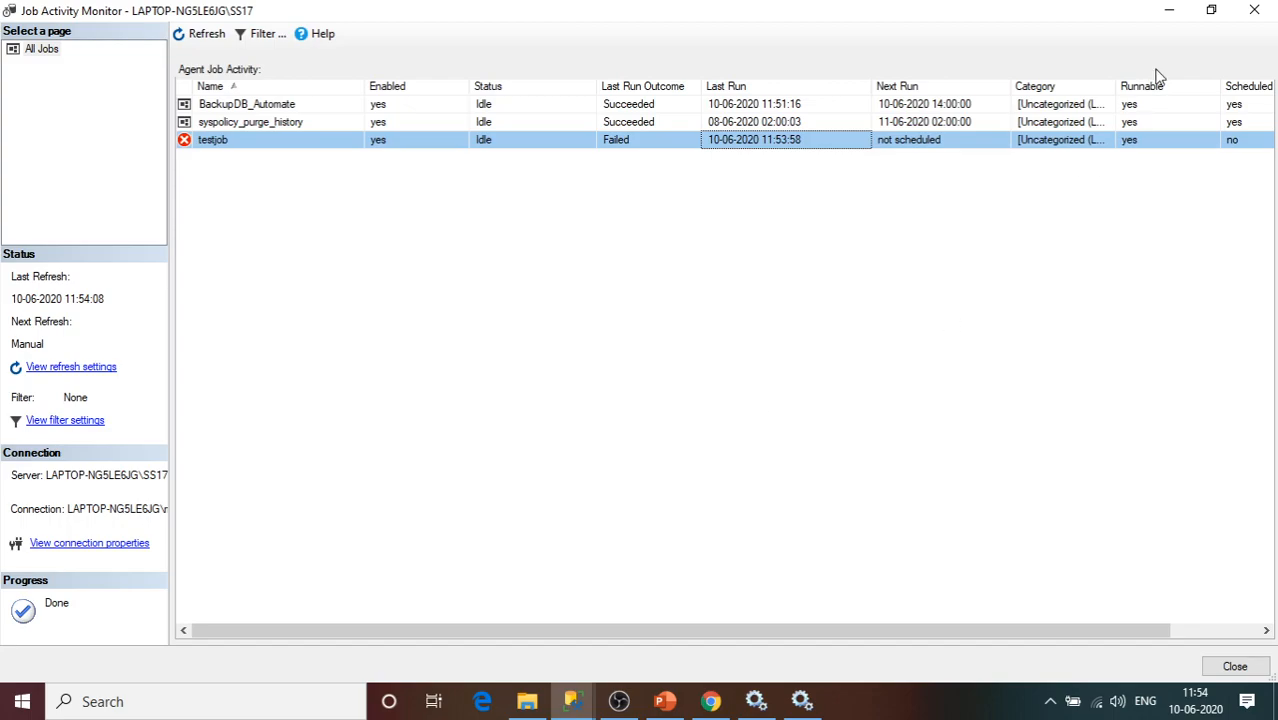
Dismiss the job start error results and close Job Activity Monitor.
click(1172, 12)
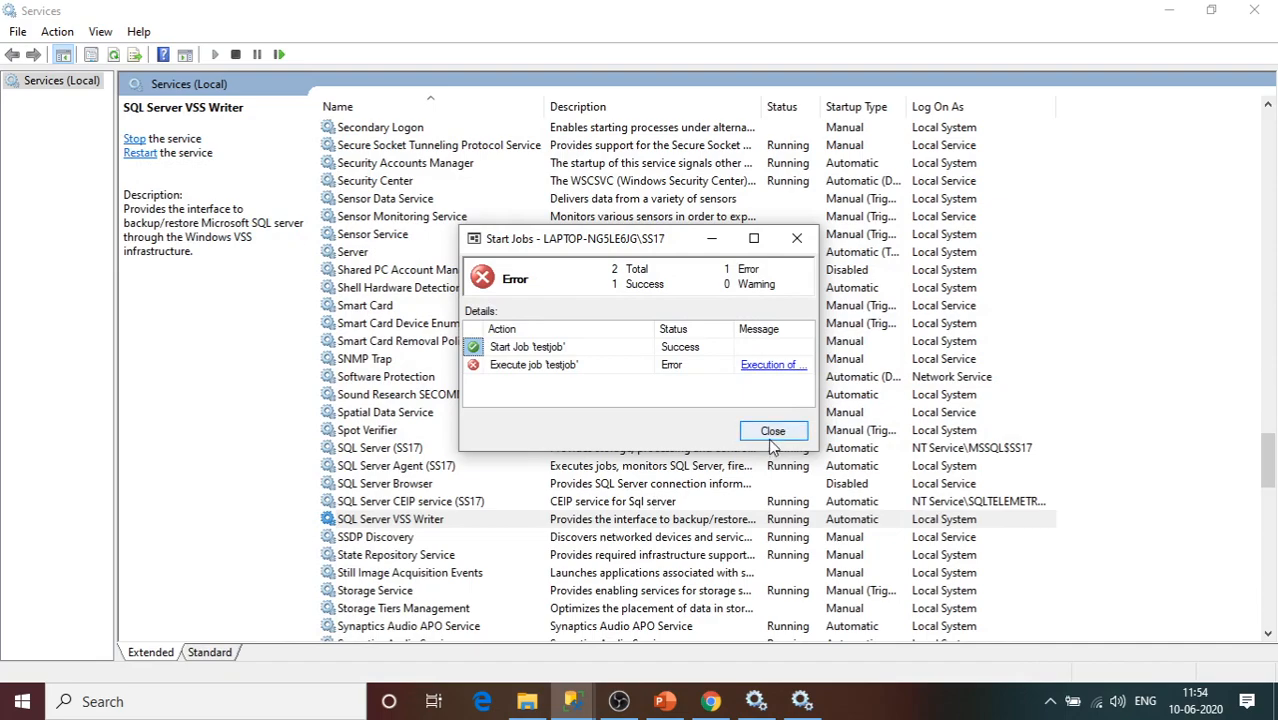
click(771, 435)
mouse_move(572, 701)
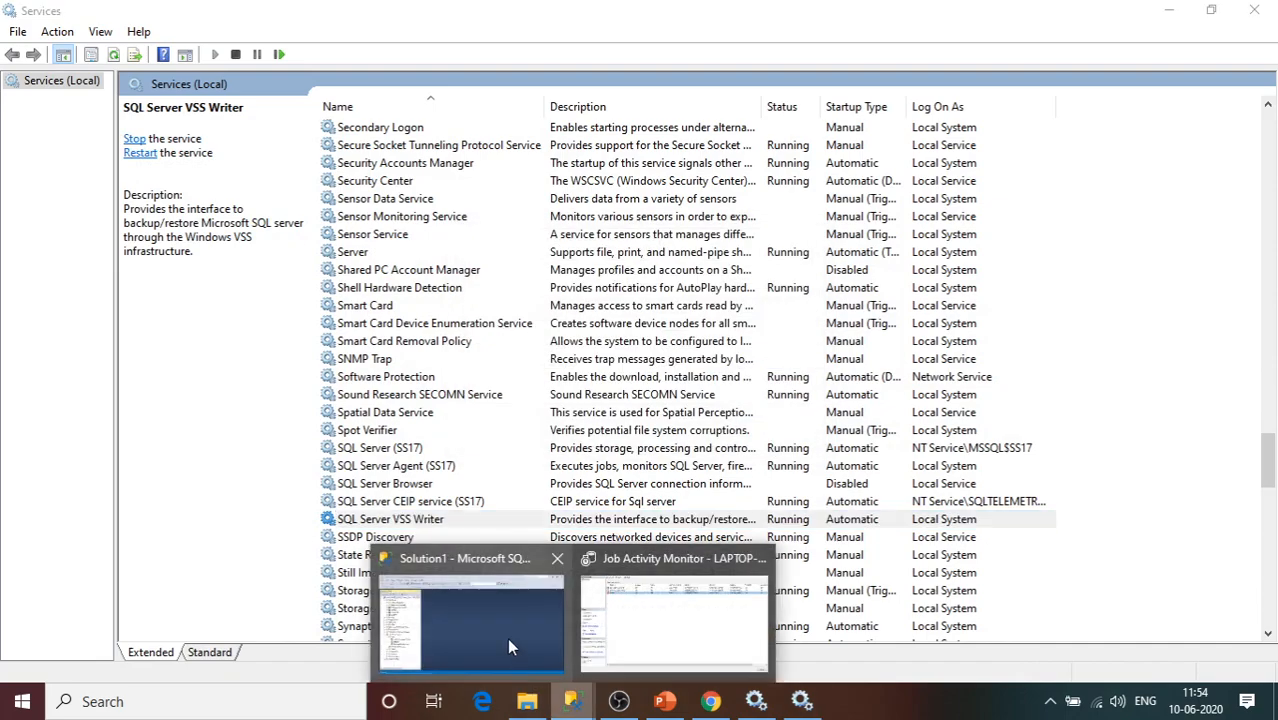
click(658, 661)
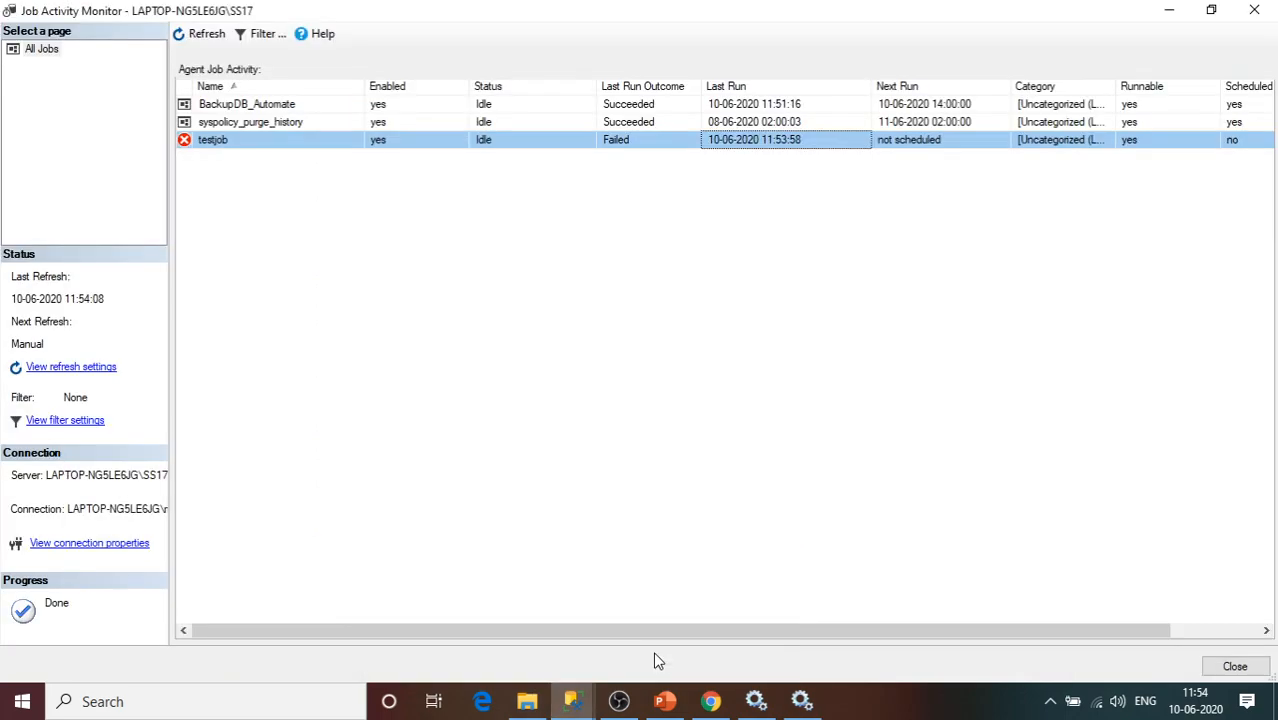
click(1254, 10)
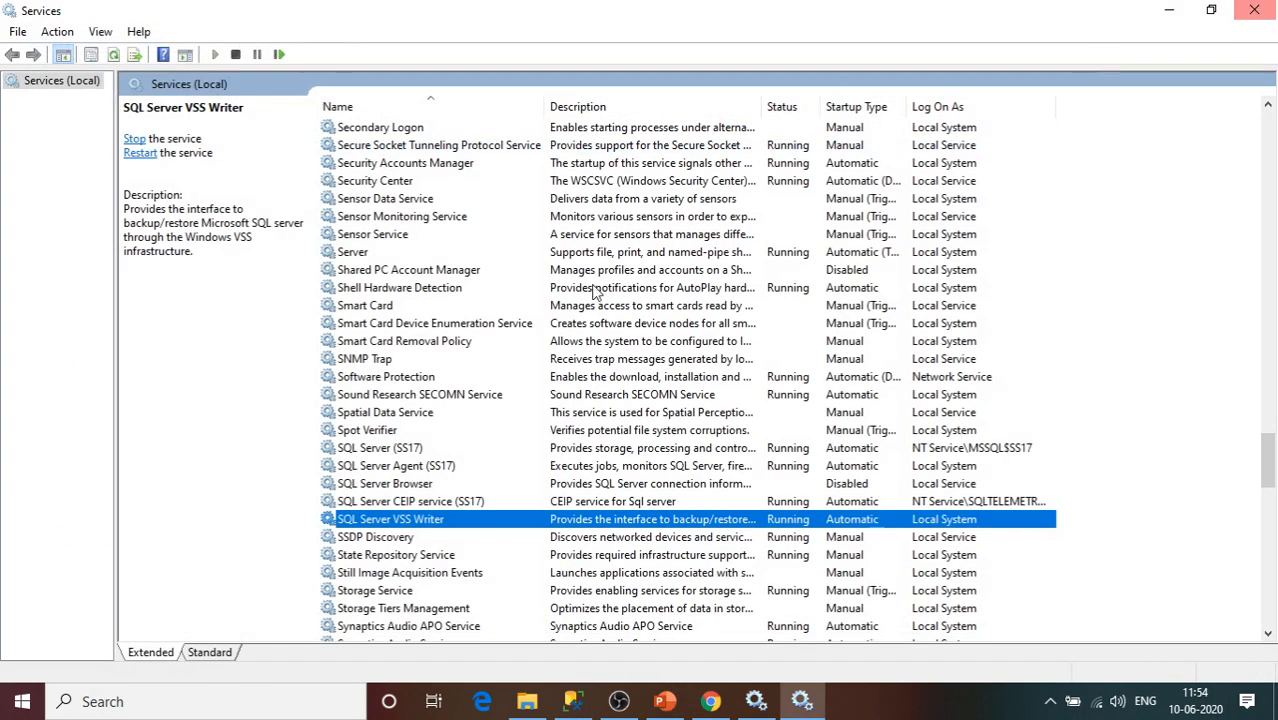
click(572, 701)
right_click(105, 467)
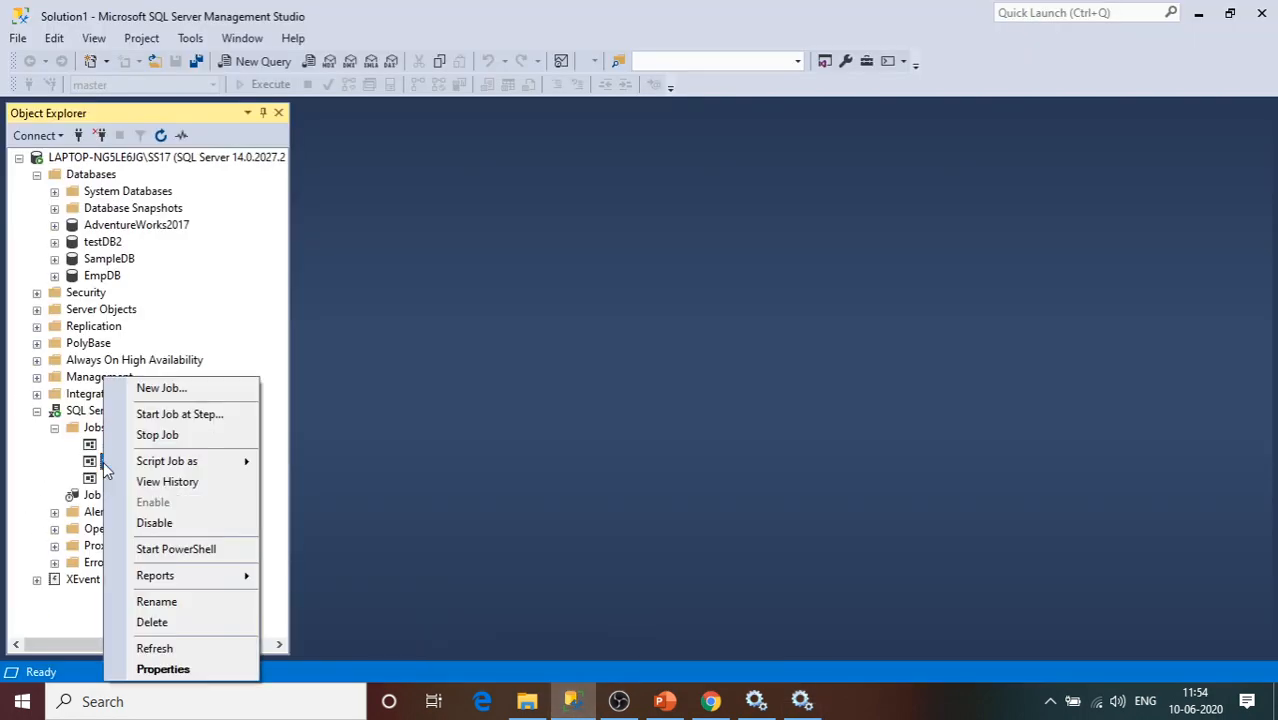
click(95, 467)
right_click(94, 467)
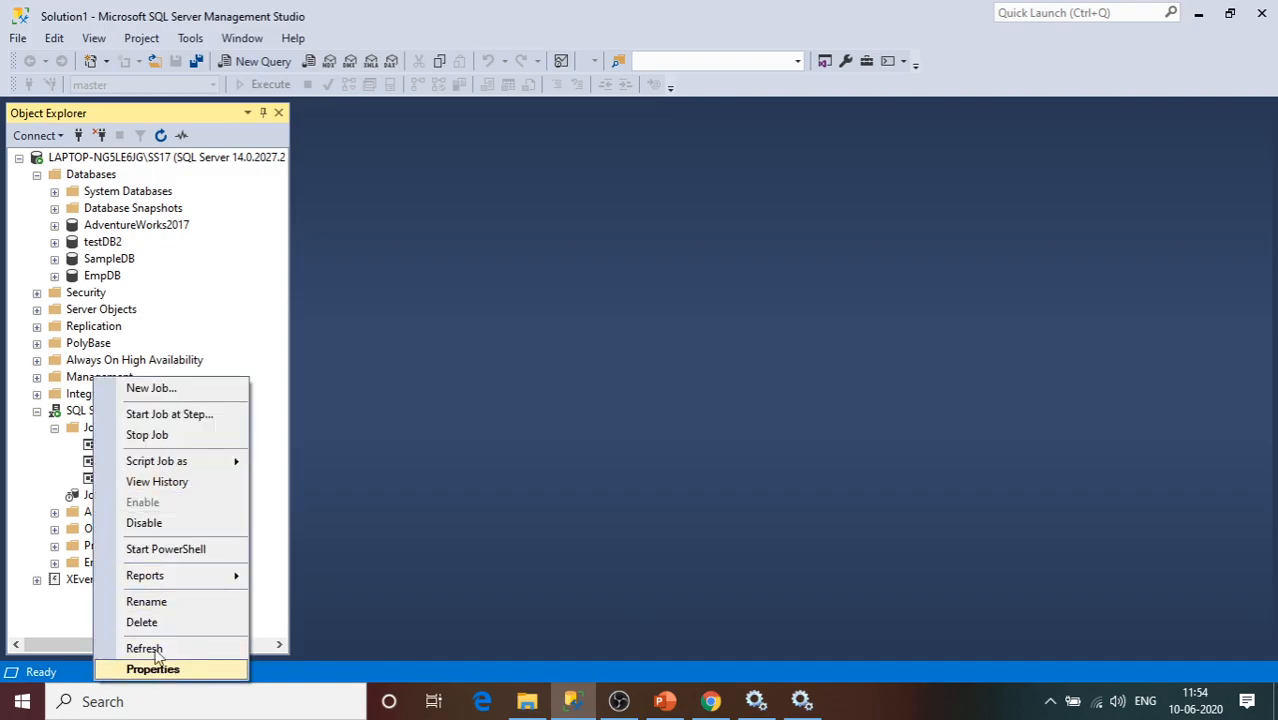
click(160, 482)
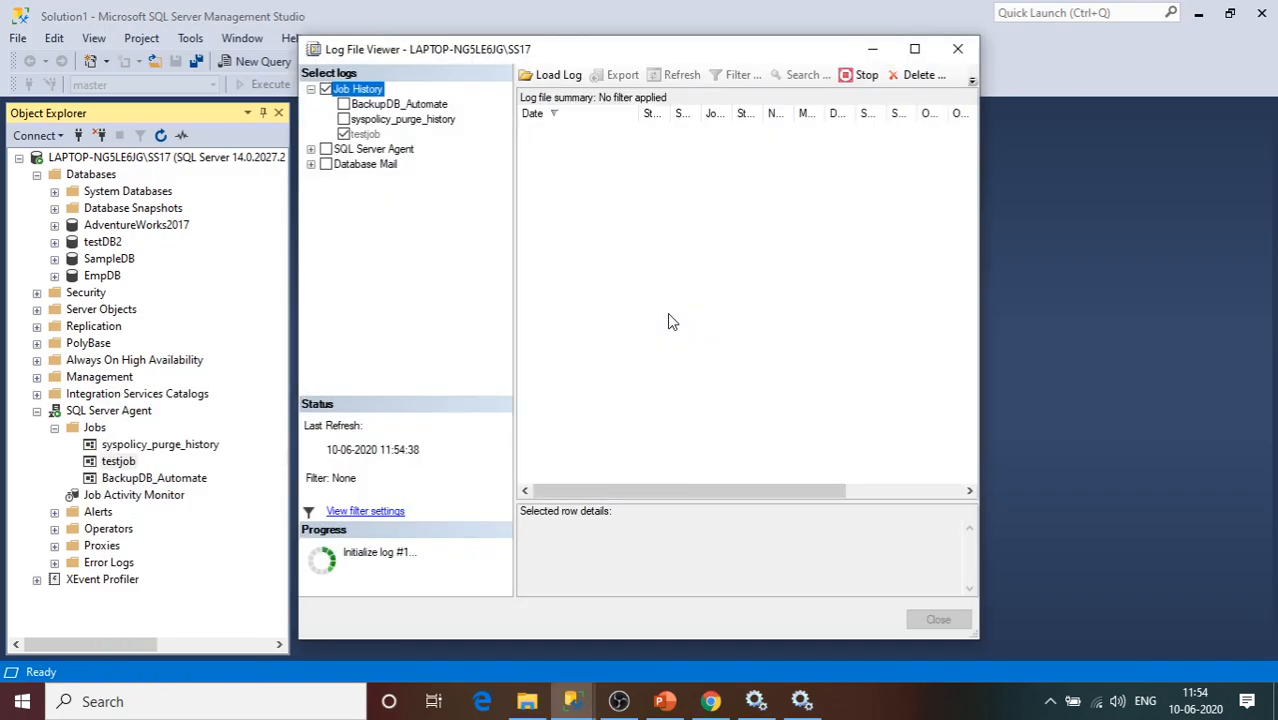
click(529, 131)
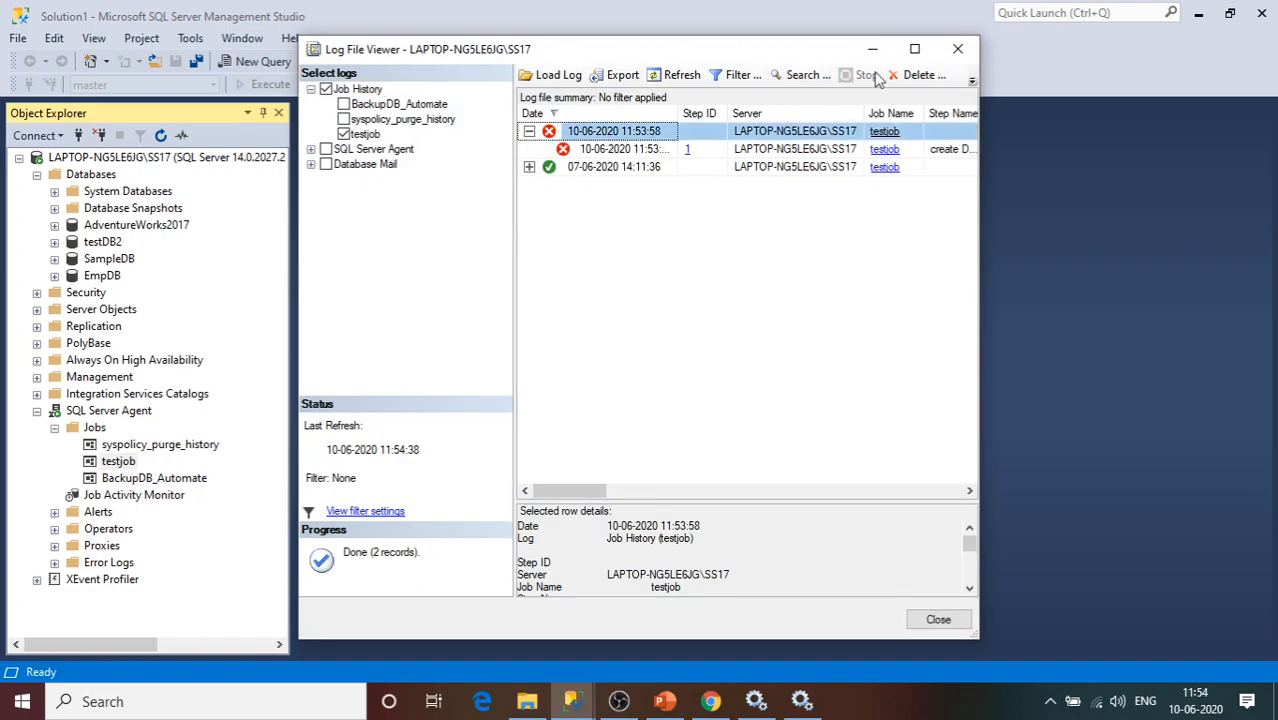
click(915, 52)
click(346, 111)
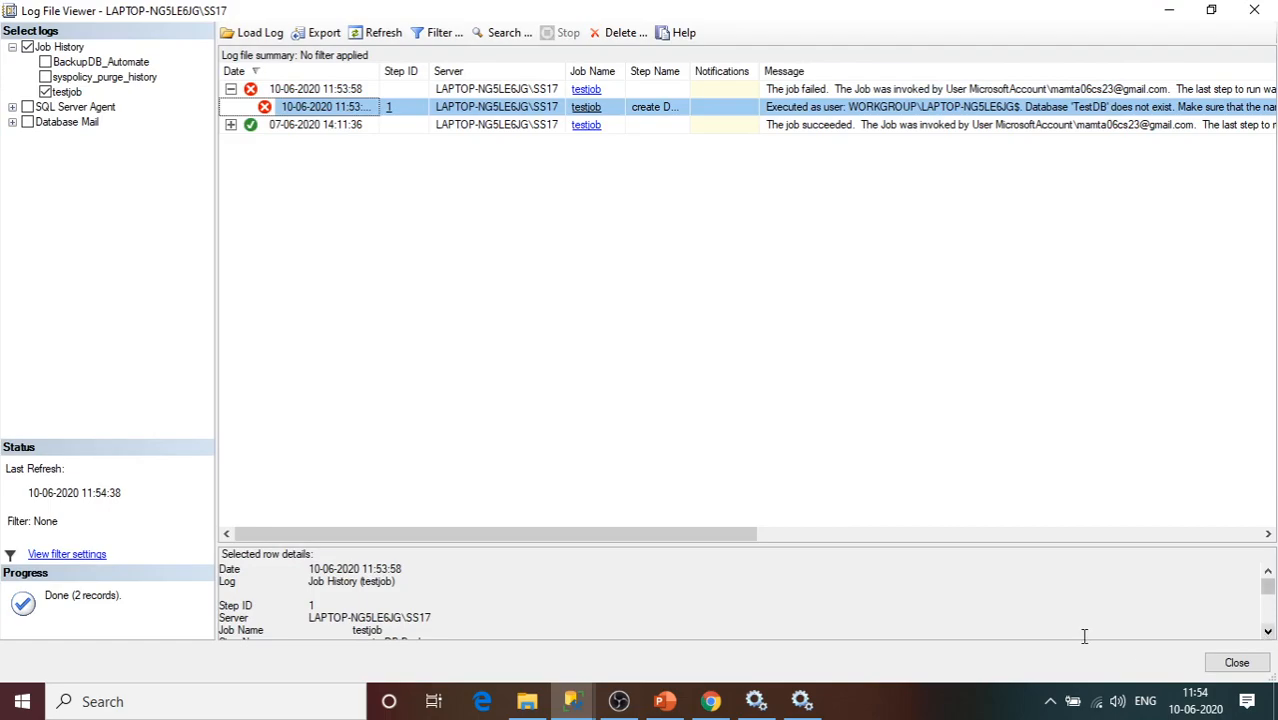
drag(726, 545, 713, 349)
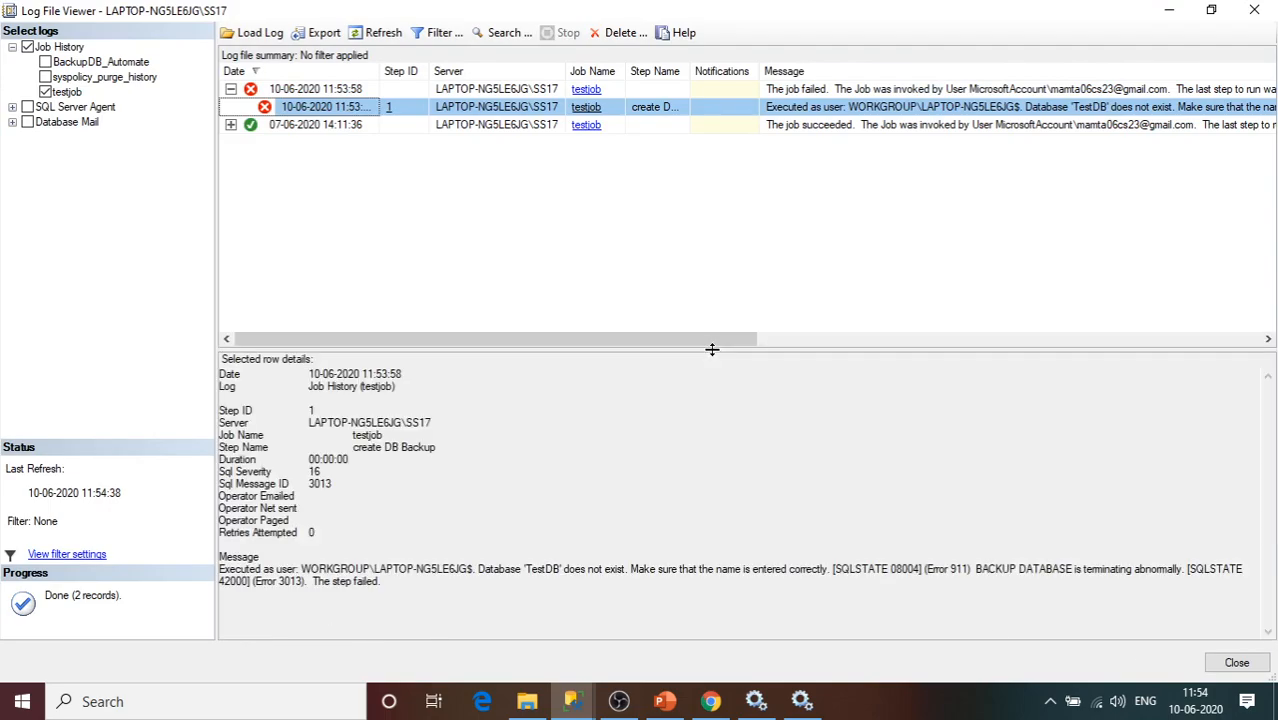
click(566, 572)
click(480, 566)
drag(514, 567, 739, 576)
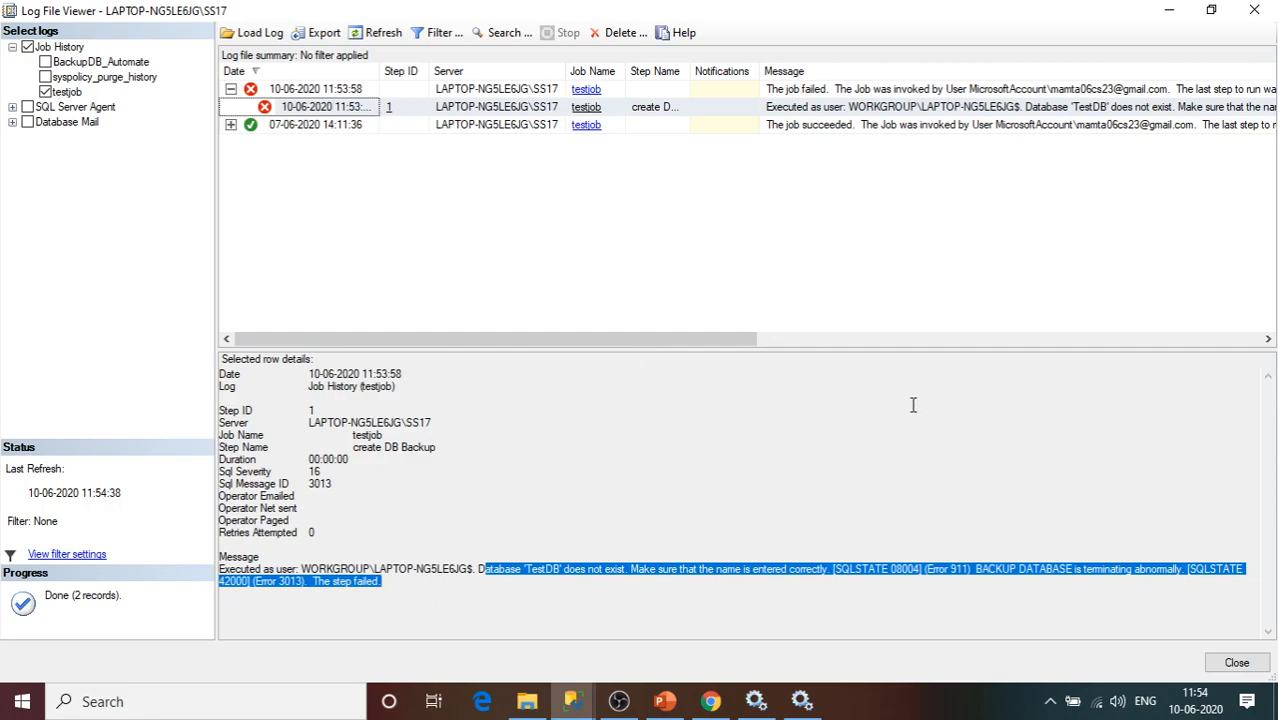
click(671, 558)
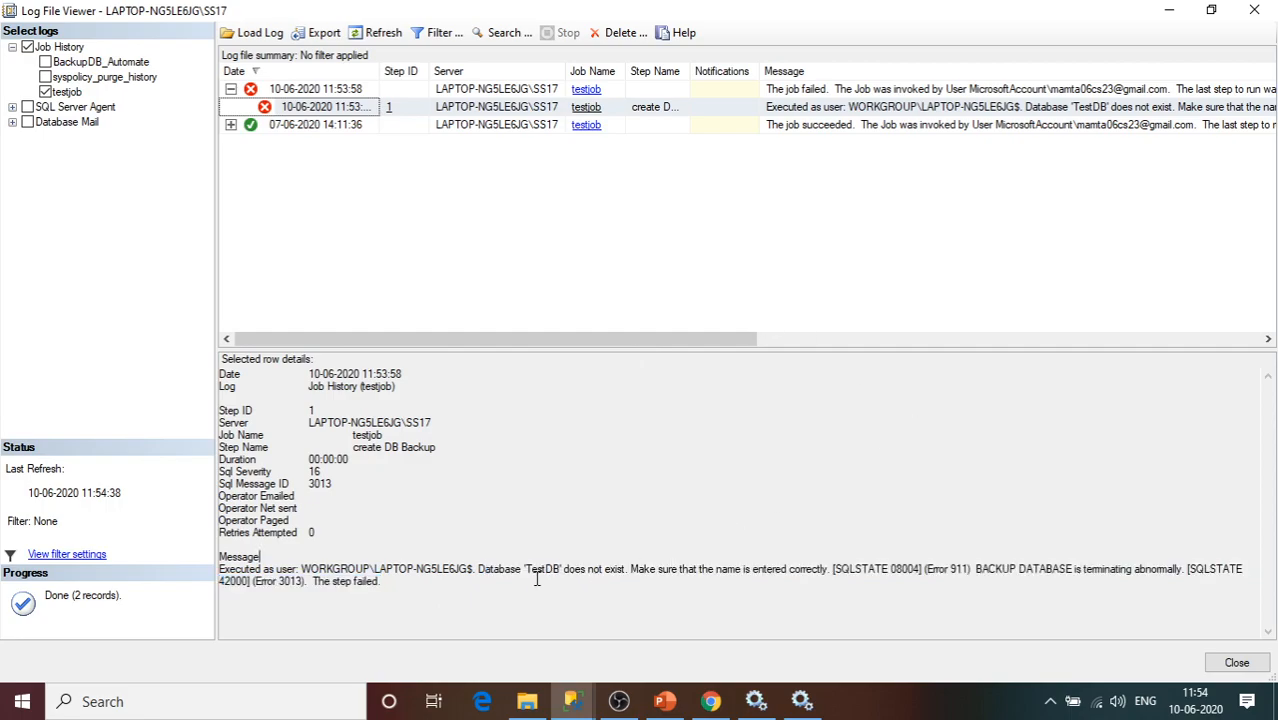
click(1237, 663)
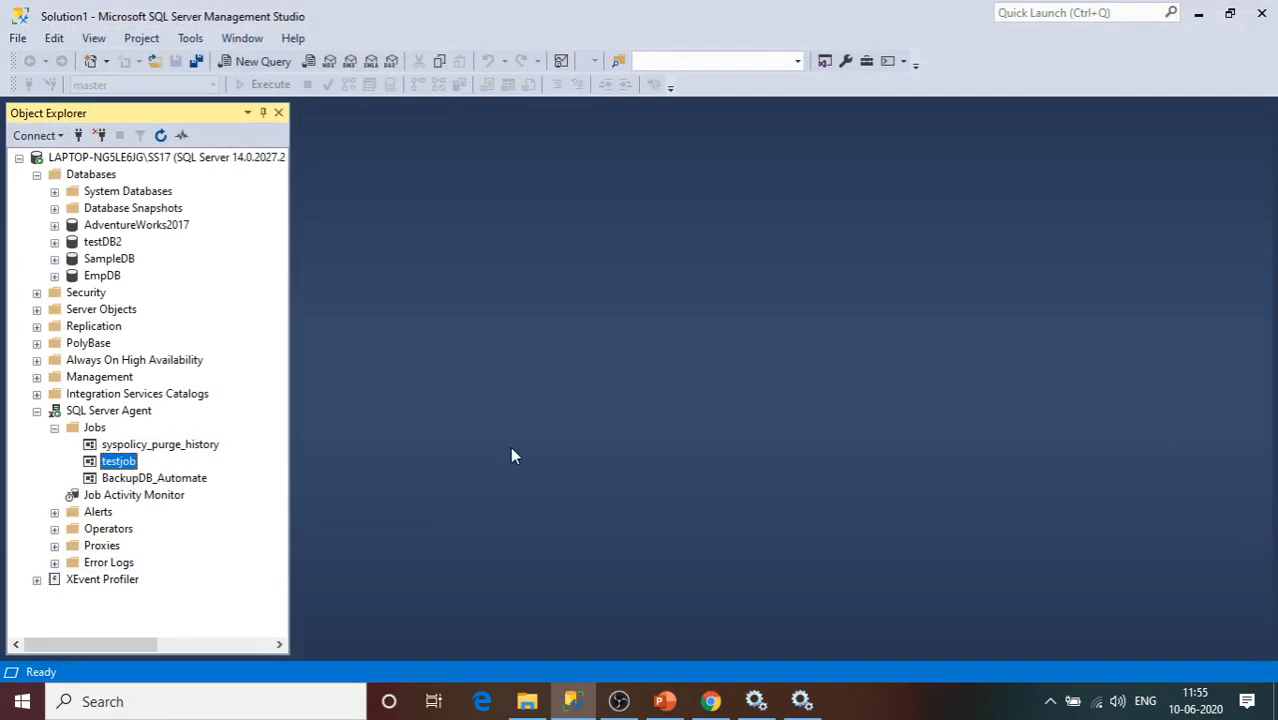
Select Databases, then switch to the PowerPoint 'Topics to cover' slide's bullet list.
click(104, 177)
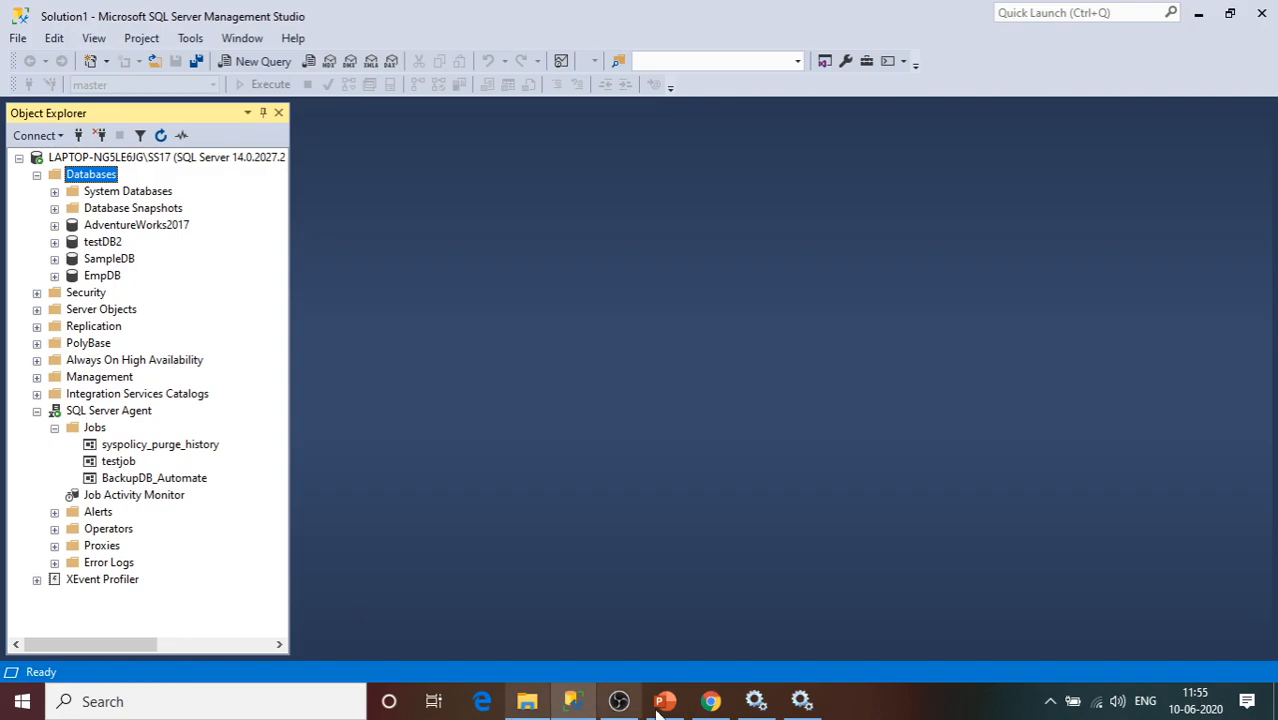
click(709, 702)
click(709, 702)
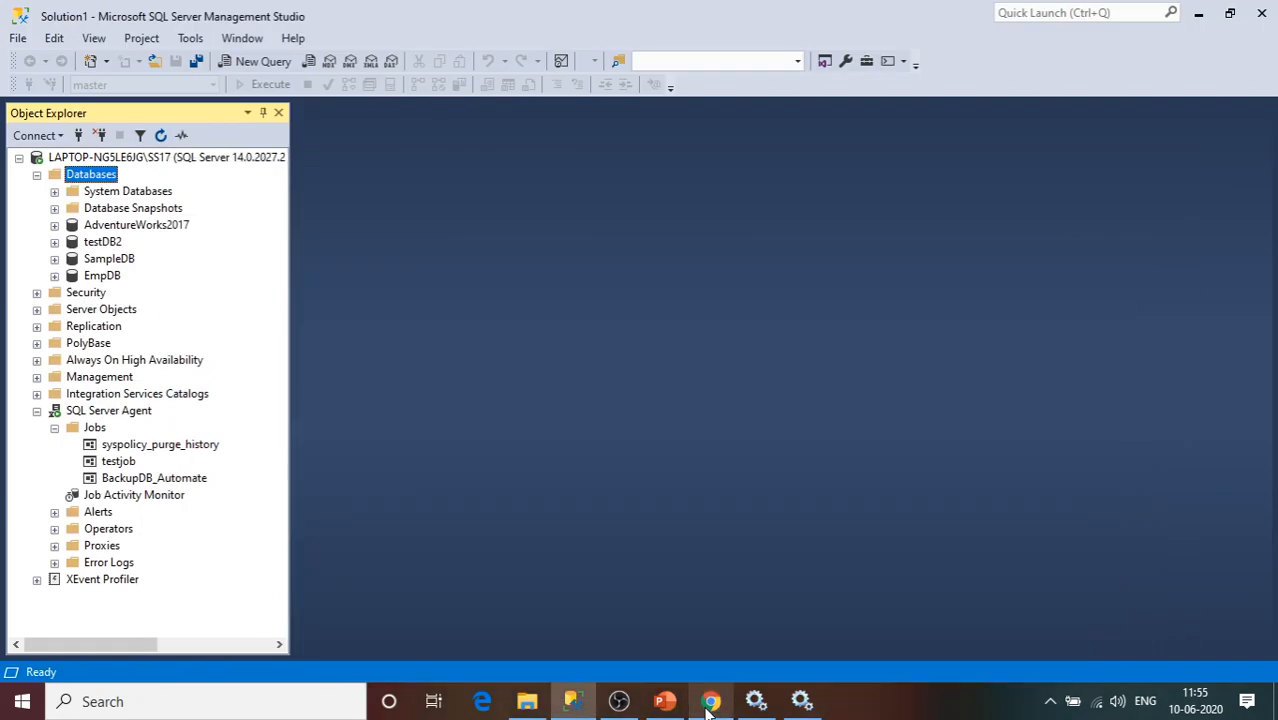
click(665, 702)
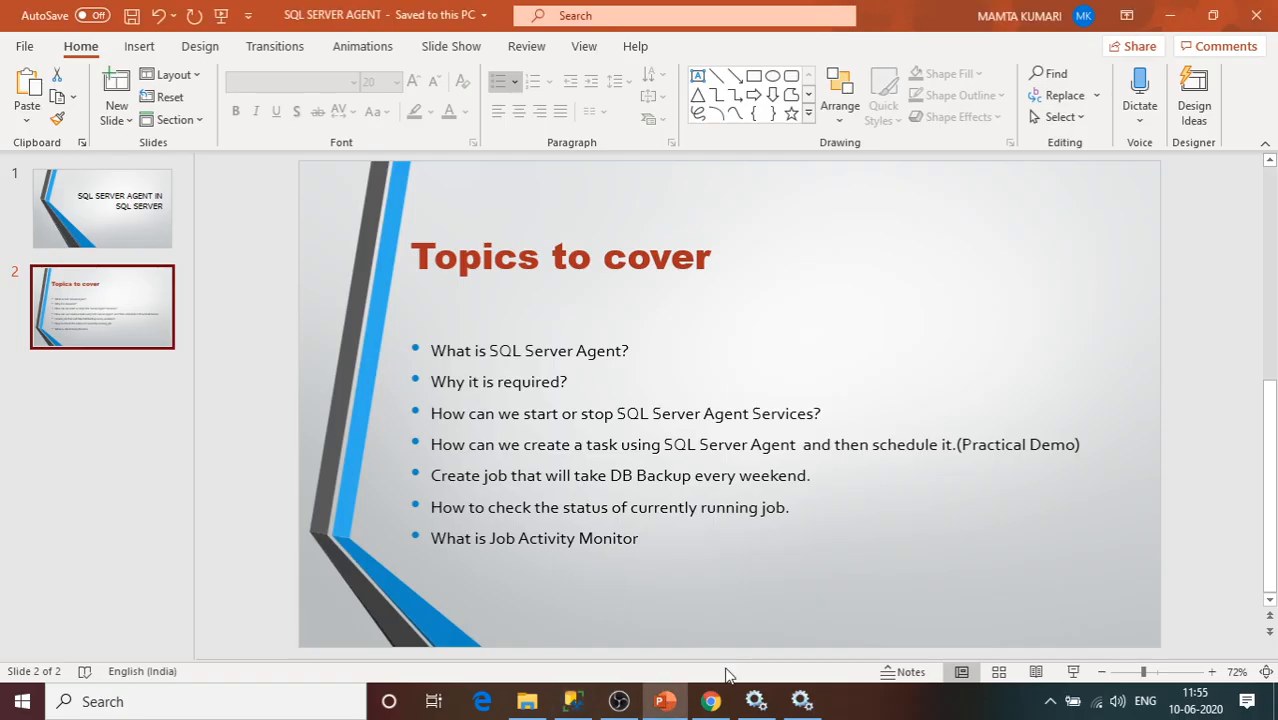
click(646, 518)
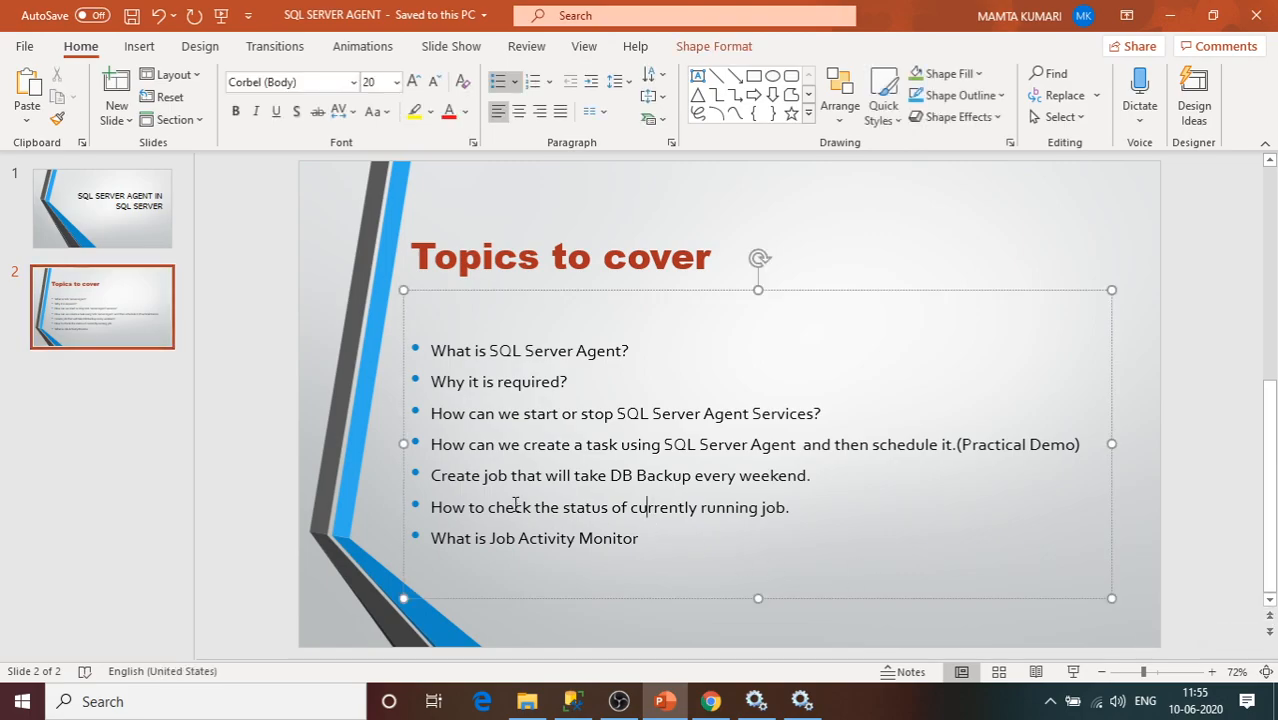